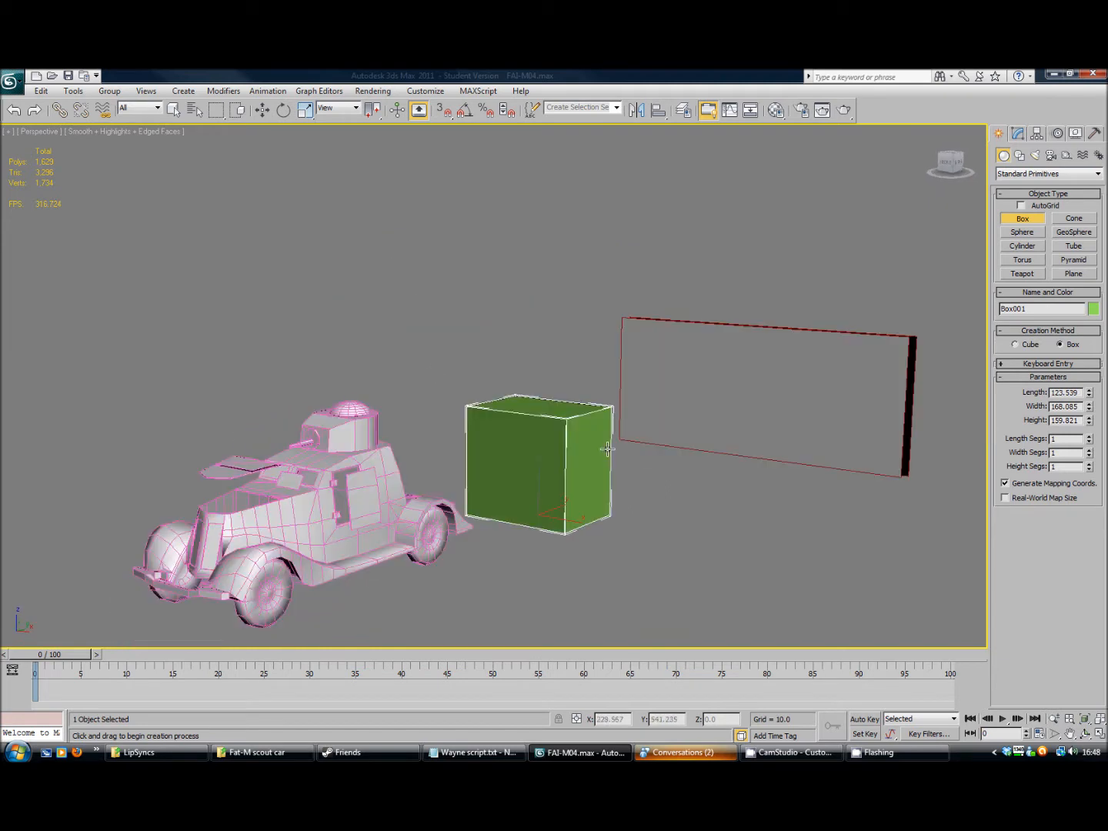
Move the green box closer to the scout car, to about X 349, and lower it to about Z -120
{"action": "left_click", "coordinate": [262, 109]}
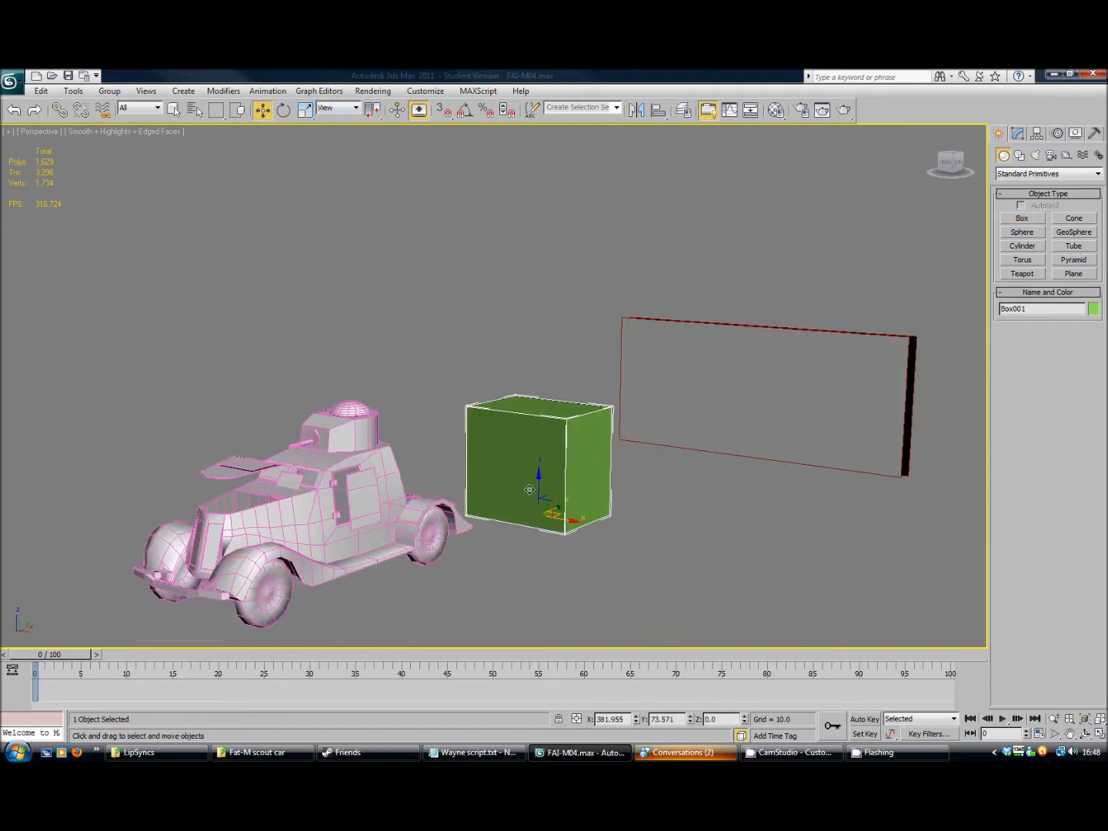
{"action": "left_click_drag", "start_coordinate": [539, 485], "coordinate": [534, 544]}
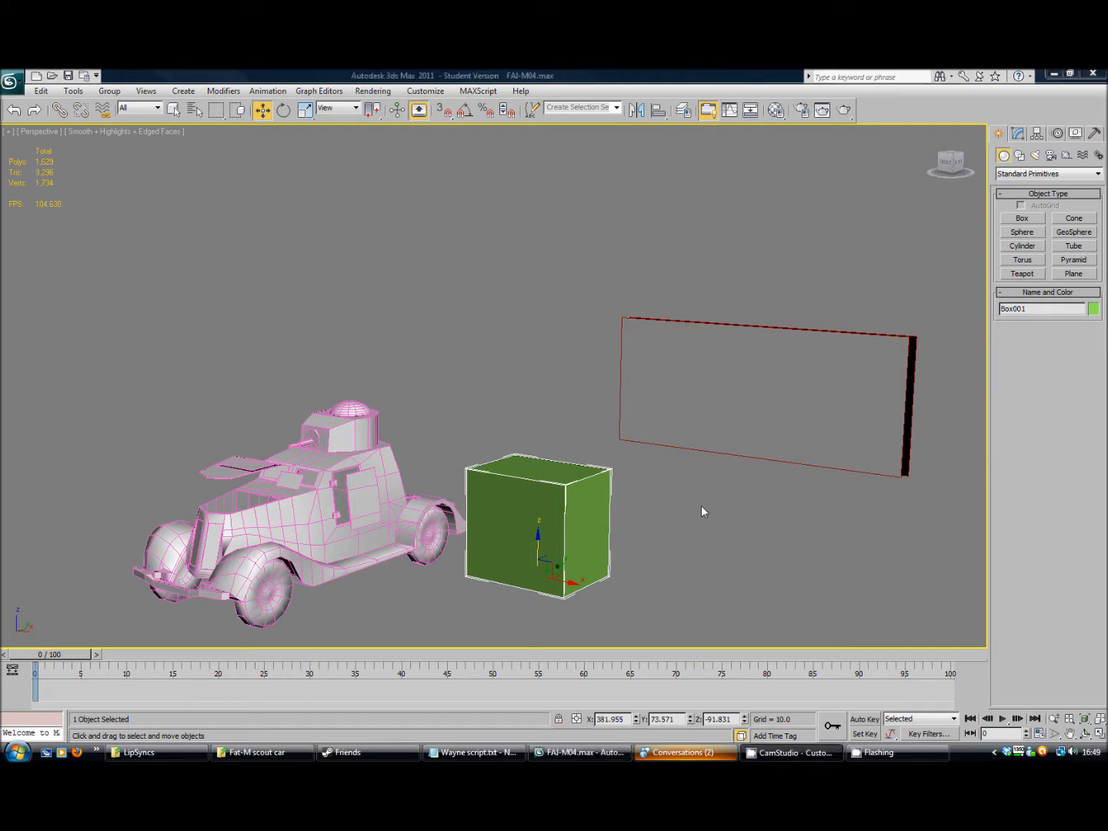
{"action": "scroll", "coordinate": [711, 441], "scroll_direction": "up", "scroll_amount": 5}
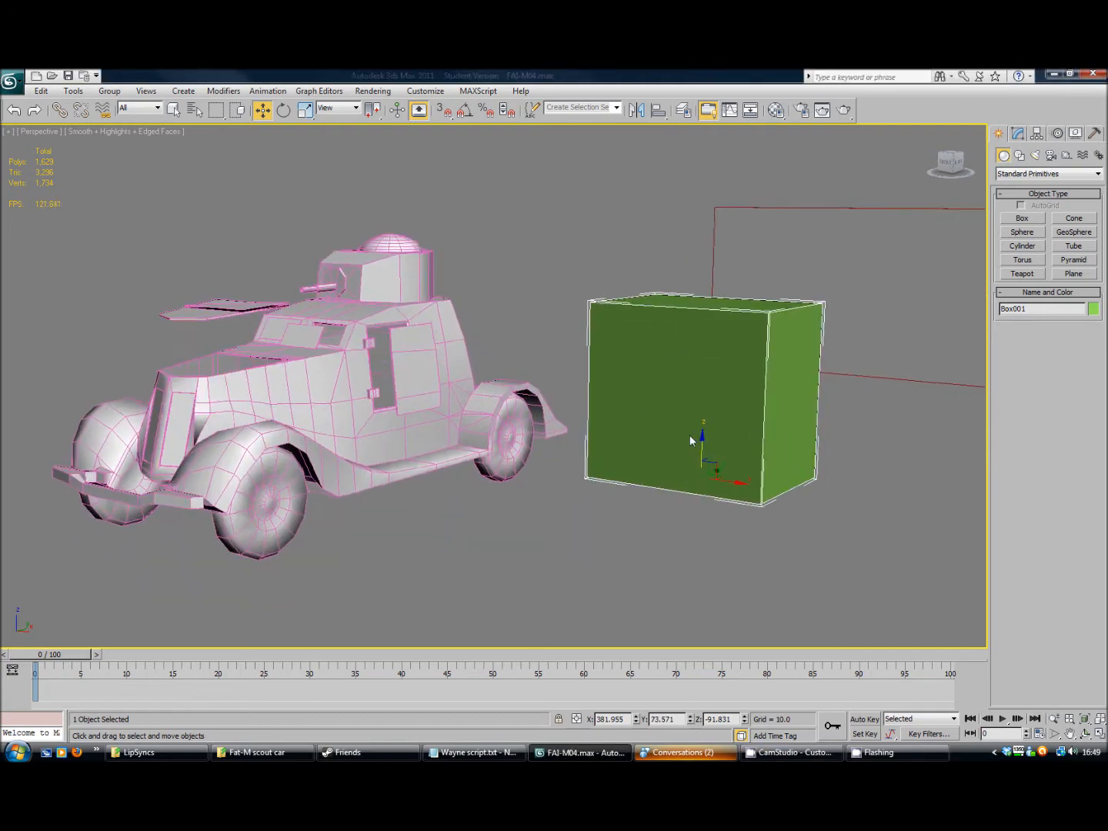
{"action": "middle_click_drag", "start_coordinate": [704, 467], "coordinate": [701, 437]}
{"action": "left_click_drag", "start_coordinate": [699, 422], "coordinate": [657, 396]}
Convert the green box to an Editable Poly
{"action": "right_click", "coordinate": [656, 396]}
{"action": "mouse_move", "coordinate": [724, 516]}
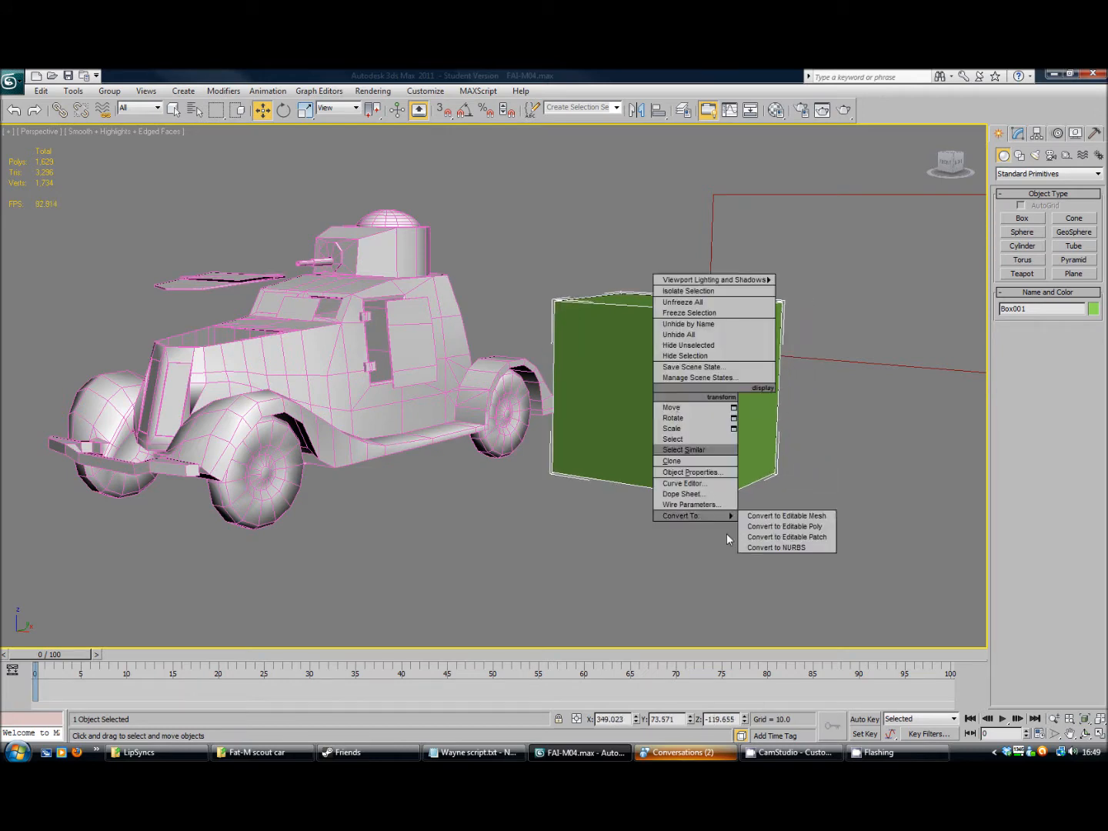
{"action": "left_click", "coordinate": [786, 526]}
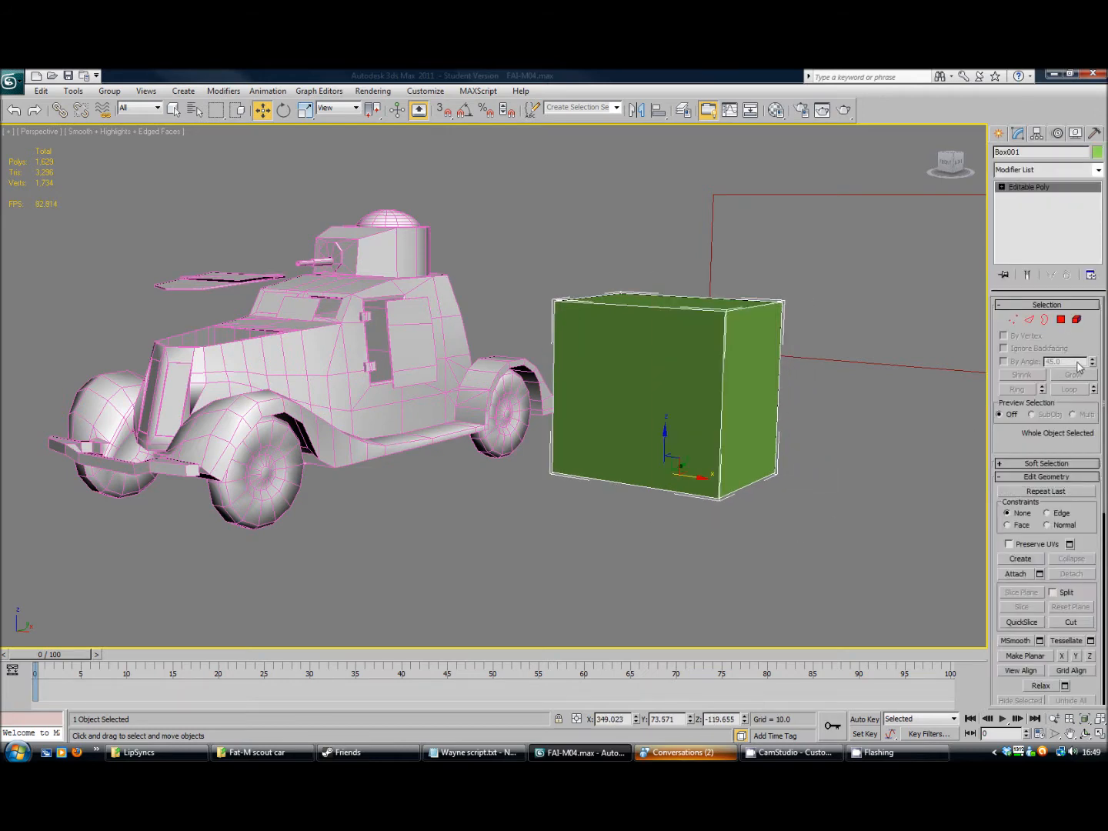
Connect the four vertical edges of the box with 1 segment, leaving pinch and slide at 0
{"action": "left_click", "coordinate": [1028, 321]}
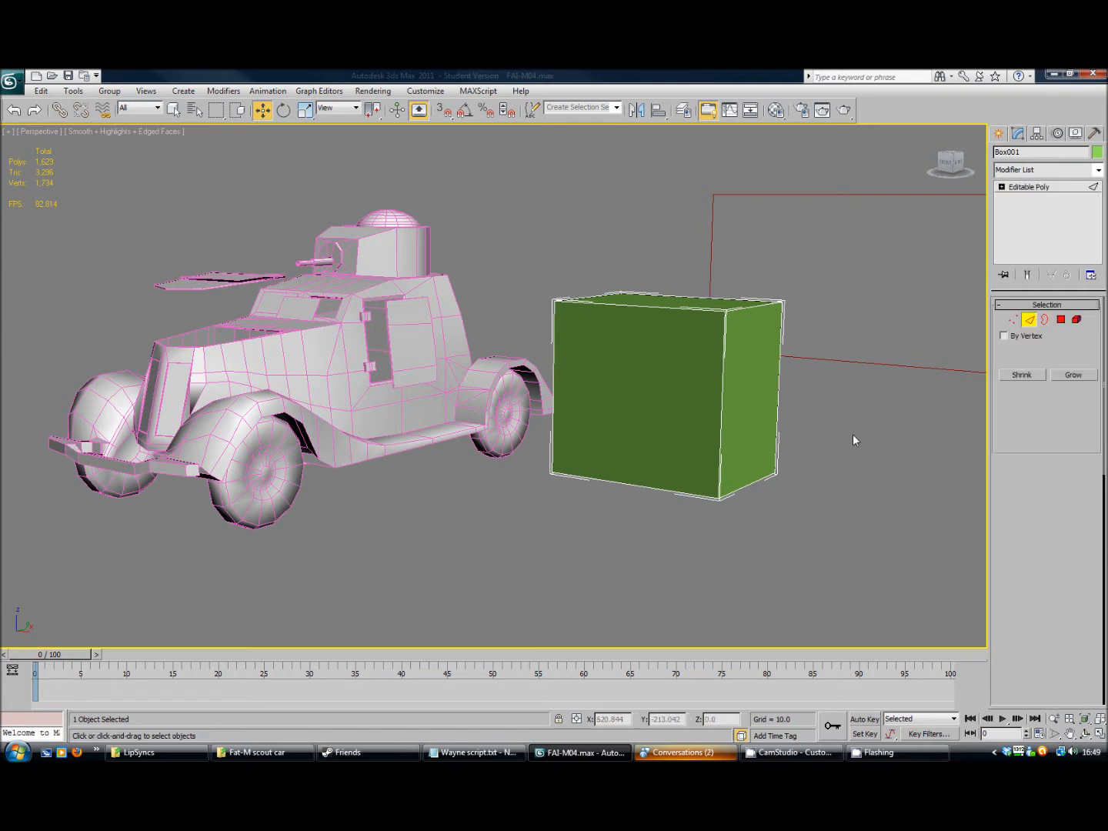
{"action": "middle_click_drag", "start_coordinate": [861, 437], "coordinate": [868, 426], "text": "alt"}
{"action": "left_click_drag", "start_coordinate": [883, 399], "coordinate": [525, 370]}
{"action": "middle_click_drag", "start_coordinate": [572, 368], "coordinate": [814, 451], "text": "alt"}
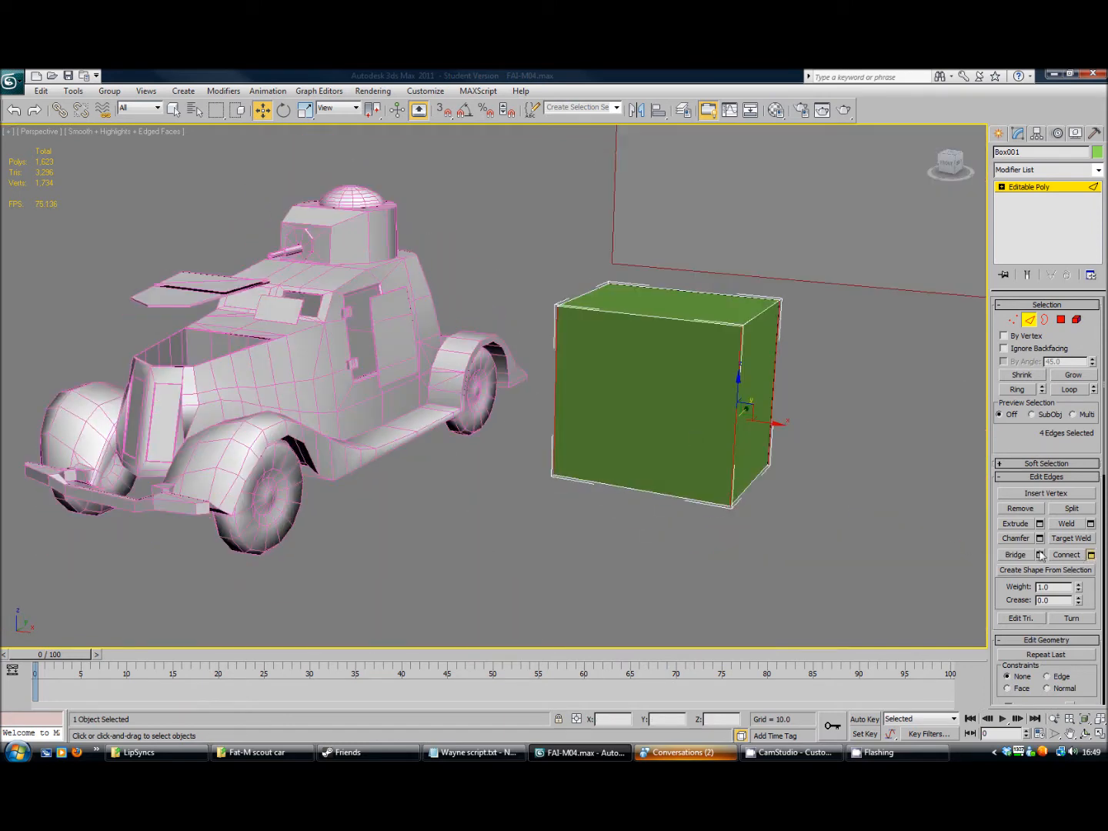
{"action": "left_click", "coordinate": [1091, 556]}
{"action": "middle_click_drag", "start_coordinate": [814, 472], "coordinate": [798, 463], "text": "alt"}
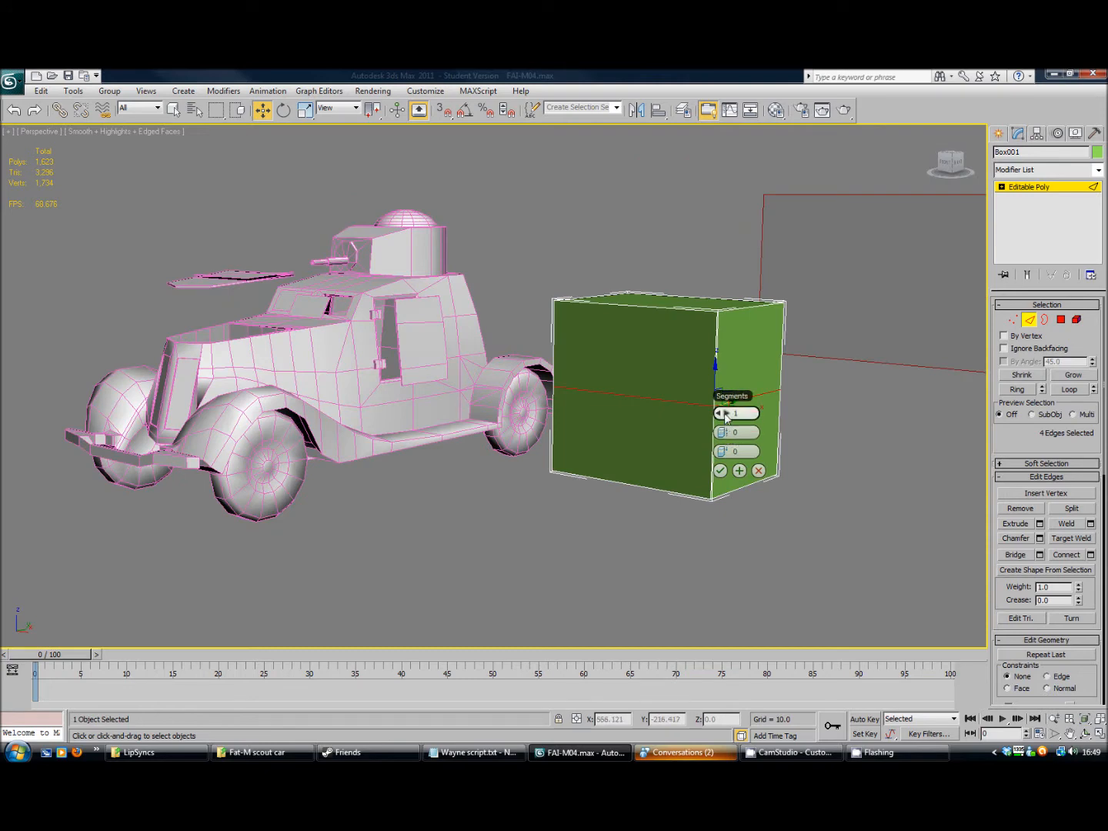
{"action": "left_click_drag", "start_coordinate": [739, 418], "coordinate": [722, 413]}
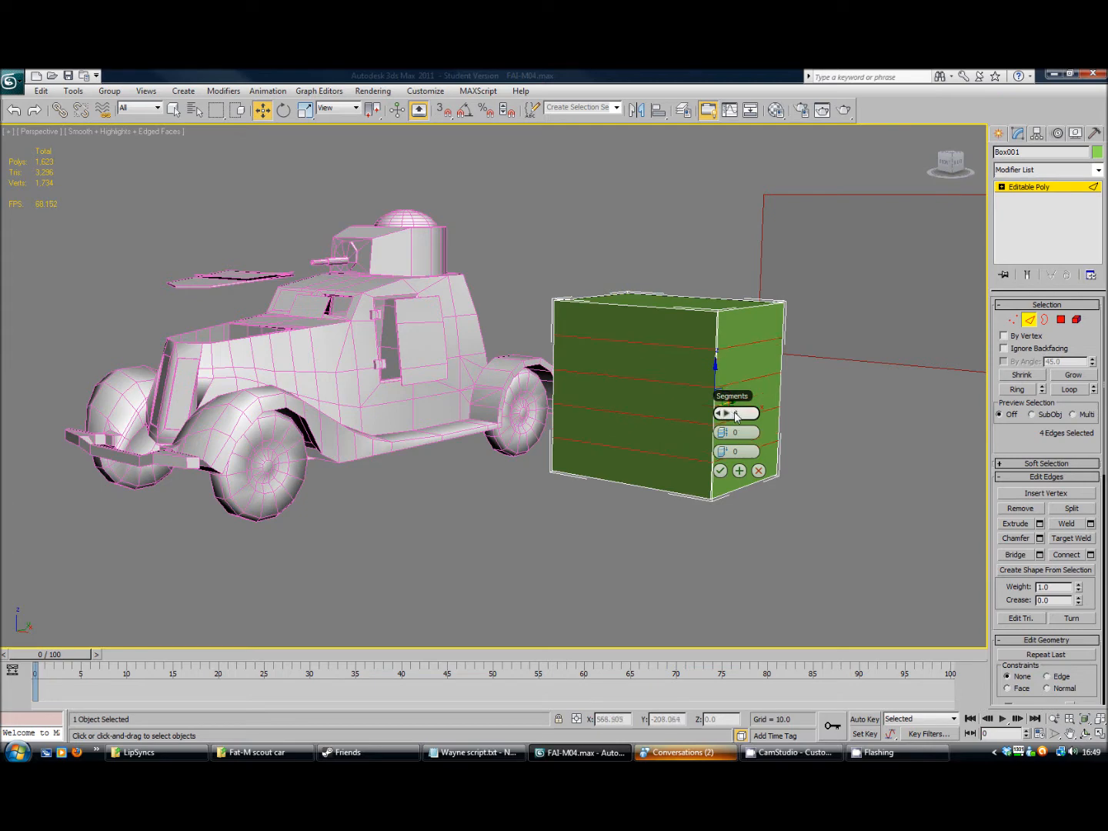
{"action": "left_click_drag", "start_coordinate": [735, 416], "coordinate": [731, 416]}
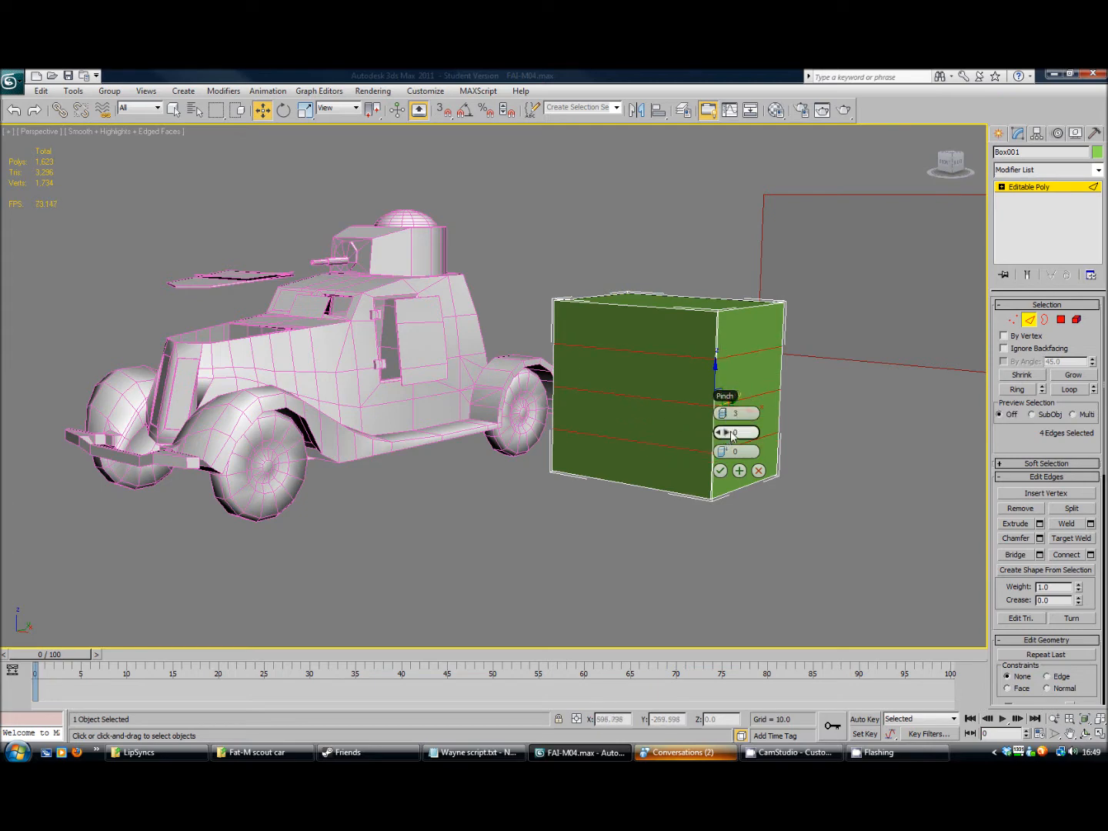
{"action": "left_click_drag", "start_coordinate": [607, 450], "coordinate": [653, 466]}
{"action": "right_click", "coordinate": [725, 433]}
{"action": "left_click_drag", "start_coordinate": [726, 452], "coordinate": [614, 447]}
{"action": "right_click", "coordinate": [723, 452]}
{"action": "left_click", "coordinate": [720, 471]}
Raise the new horizontal edge loop around the box to about Z -7.3
{"action": "middle_click_drag", "start_coordinate": [644, 434], "coordinate": [655, 397], "text": "alt"}
{"action": "left_click_drag", "start_coordinate": [664, 402], "coordinate": [663, 374]}
{"action": "middle_click_drag", "start_coordinate": [663, 385], "coordinate": [689, 399], "text": "alt"}
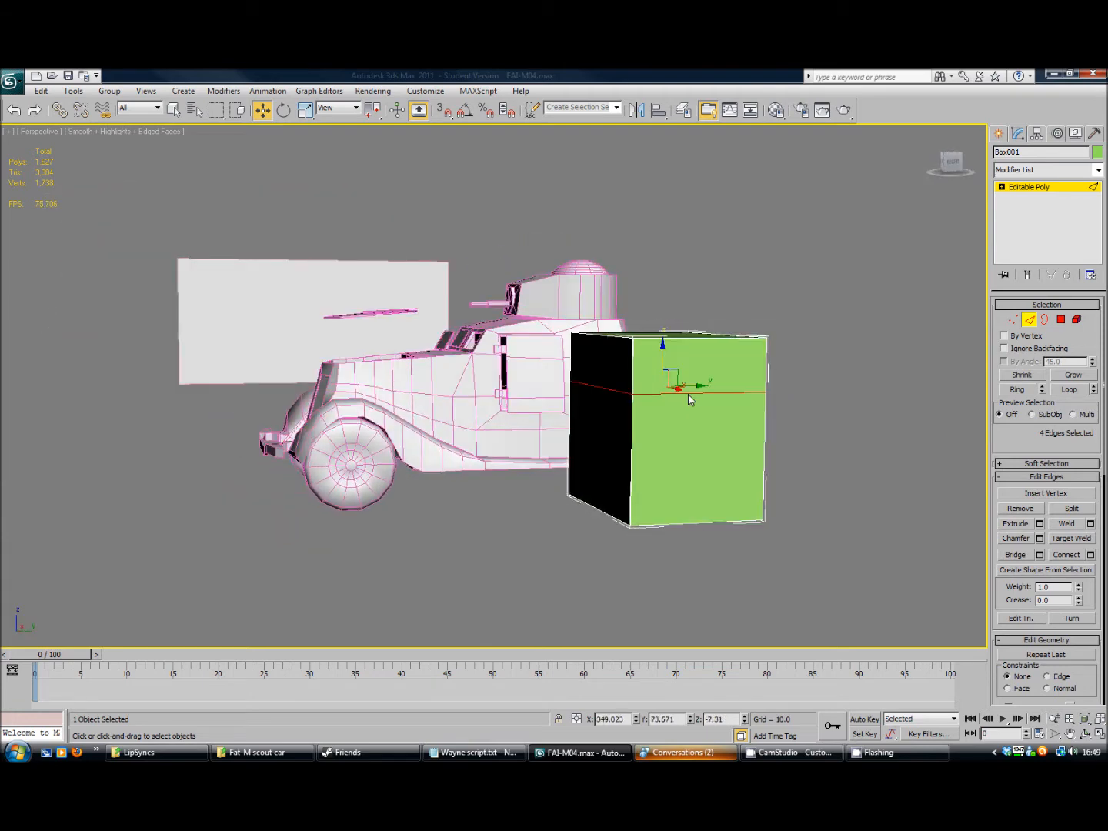
Pull the lower front polygon forward to about Y -14 so the upper front face slopes like a windscreen
{"action": "left_click", "coordinate": [1061, 319]}
{"action": "left_click_drag", "start_coordinate": [636, 452], "coordinate": [612, 450]}
{"action": "middle_click_drag", "start_coordinate": [561, 501], "coordinate": [795, 475], "text": "alt"}
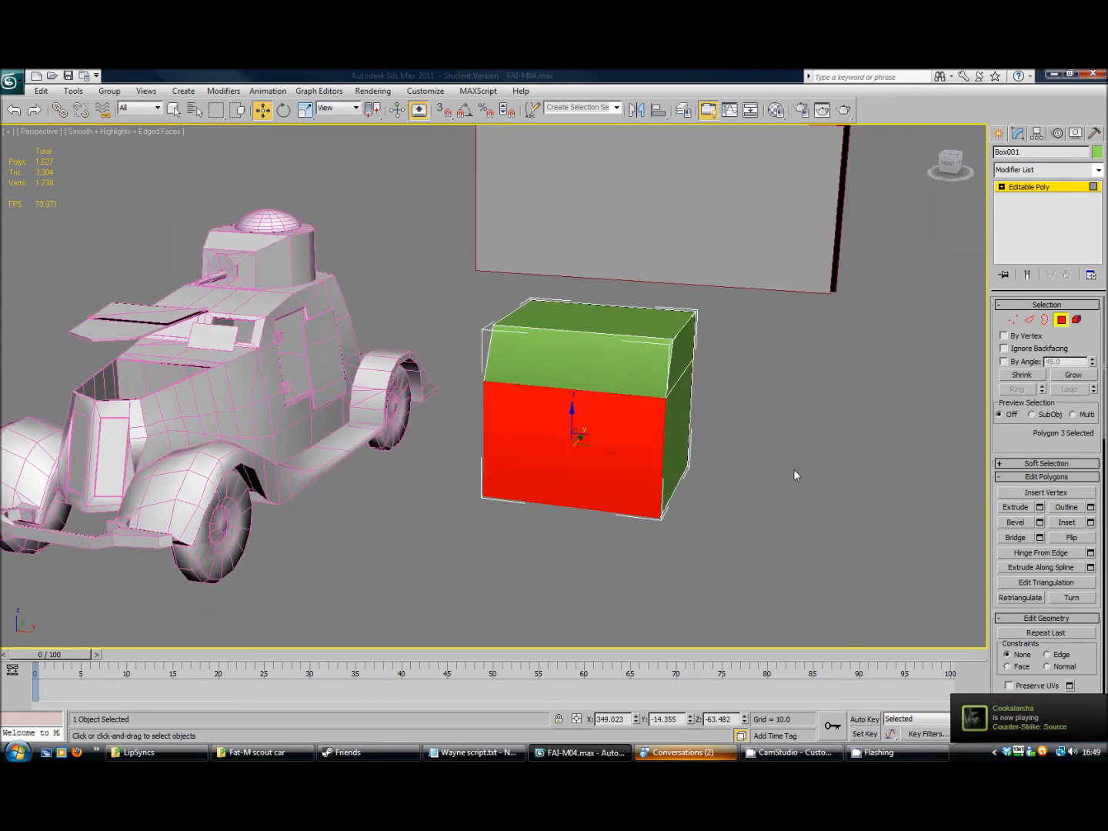
Extrude the lower front polygon forward to about Y -191 to form the car's bonnet
{"action": "left_click", "coordinate": [1040, 508]}
{"action": "middle_click_drag", "start_coordinate": [665, 504], "coordinate": [625, 501], "text": "alt"}
{"action": "left_click_drag", "start_coordinate": [599, 474], "coordinate": [1015, 539]}
{"action": "left_click", "coordinate": [577, 495]}
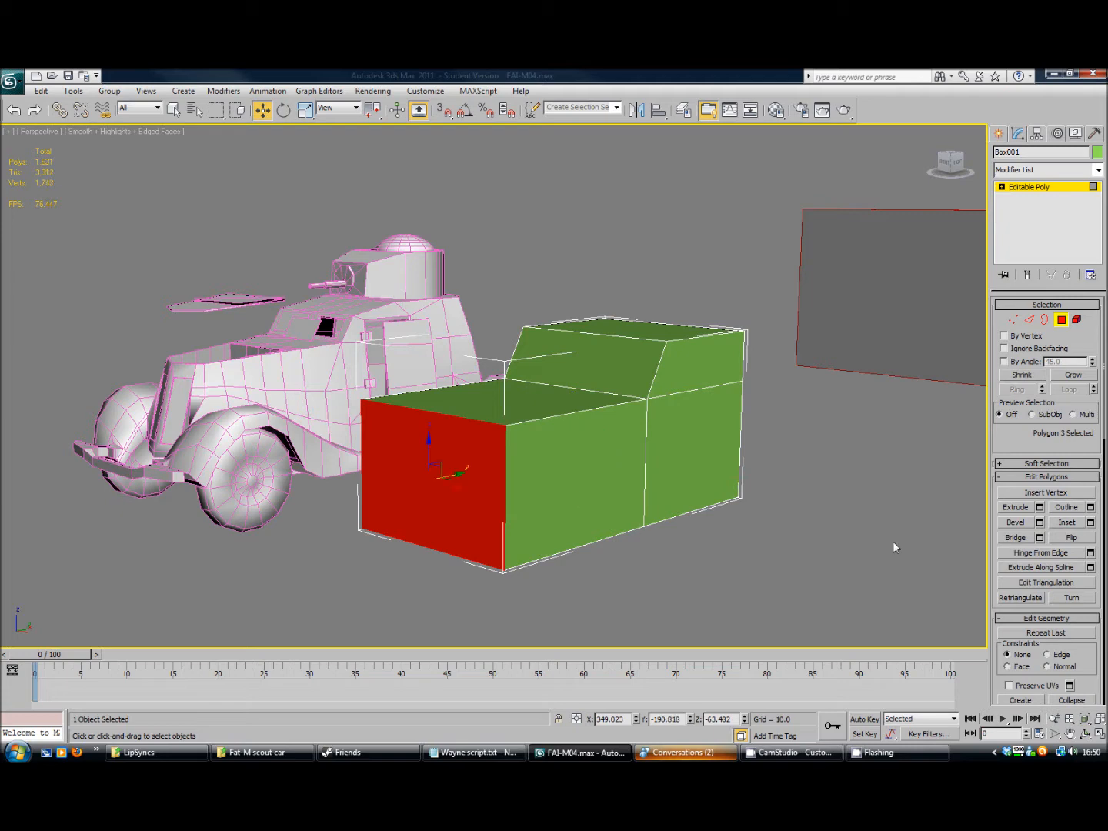
Connect the body's eight crosswise edges with one segment to add a lengthwise centre edge loop
{"action": "left_click", "coordinate": [1029, 321]}
{"action": "middle_click_drag", "start_coordinate": [557, 549], "coordinate": [619, 408], "text": "alt"}
{"action": "left_click_drag", "start_coordinate": [680, 627], "coordinate": [681, 637]}
{"action": "mouse_move", "coordinate": [714, 566]}
{"action": "middle_mouse_down", "text": "alt"}
{"action": "mouse_move", "coordinate": [699, 584]}
{"action": "mouse_move", "coordinate": [719, 569]}
{"action": "middle_mouse_up", "text": "alt"}
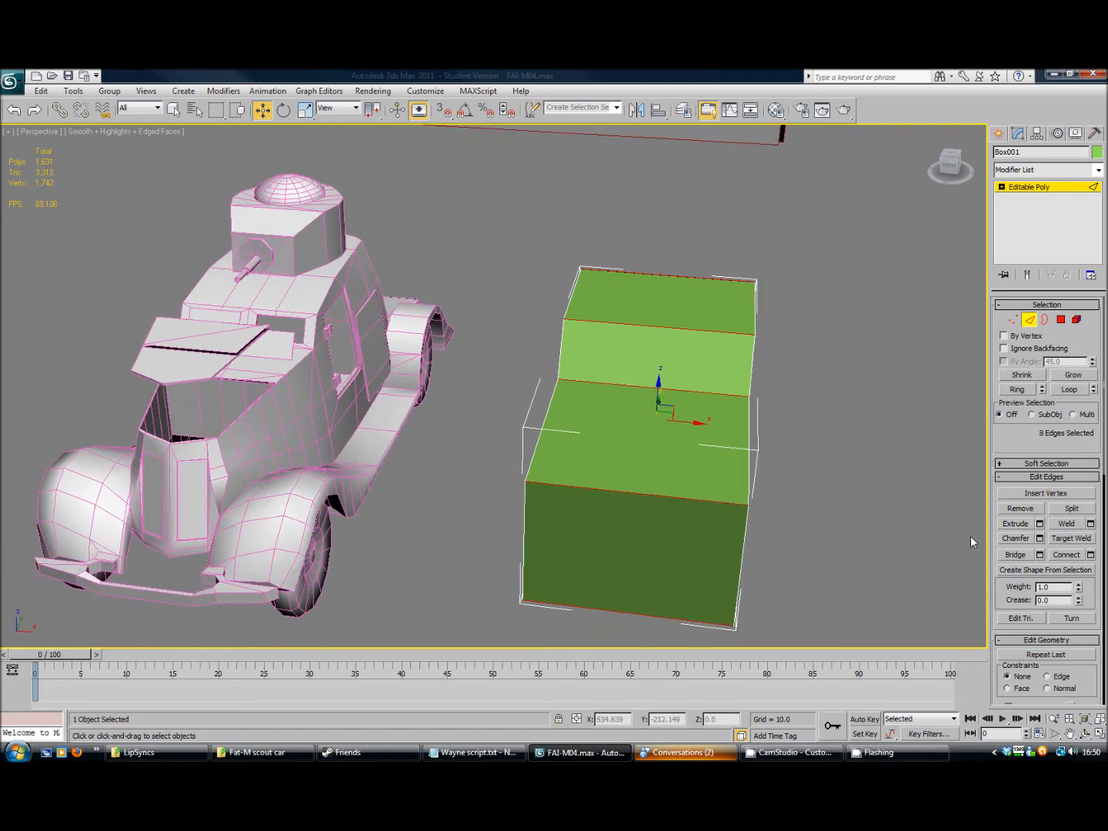
{"action": "left_click", "coordinate": [1091, 556]}
{"action": "left_click", "coordinate": [660, 483]}
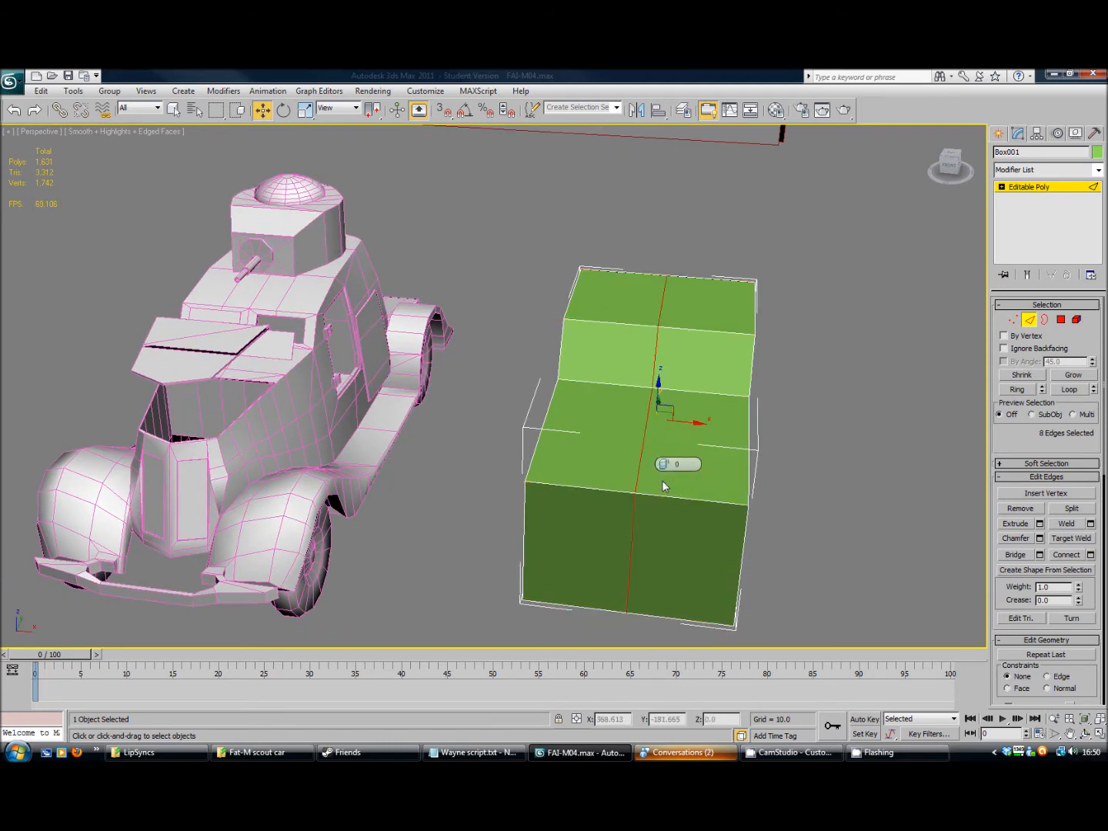
{"action": "middle_click_drag", "start_coordinate": [723, 551], "coordinate": [766, 501], "text": "alt"}
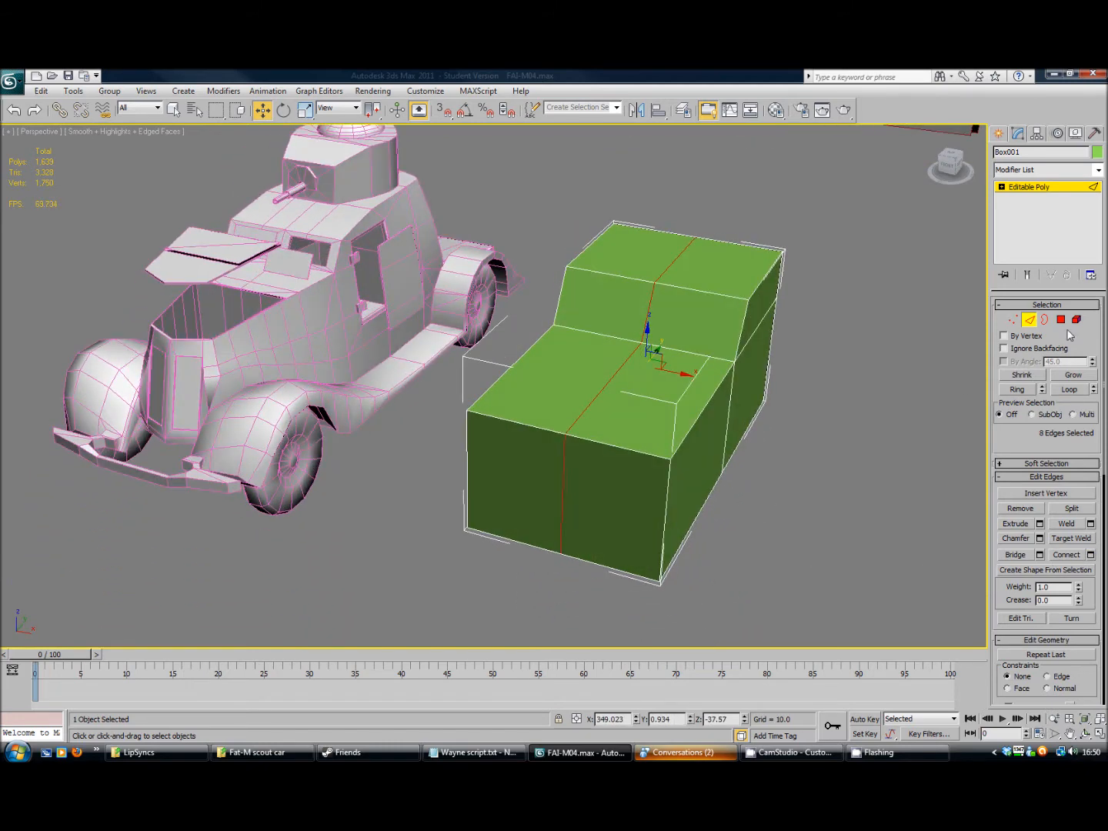
Move the two vertical corner edges of the nose back to about Y -159, giving the bonnet a pointed front
{"action": "left_click", "coordinate": [665, 523]}
{"action": "left_click", "coordinate": [464, 453], "text": "ctrl"}
{"action": "middle_click_drag", "start_coordinate": [467, 454], "coordinate": [647, 555], "text": "alt"}
{"action": "left_click_drag", "start_coordinate": [662, 536], "coordinate": [694, 522]}
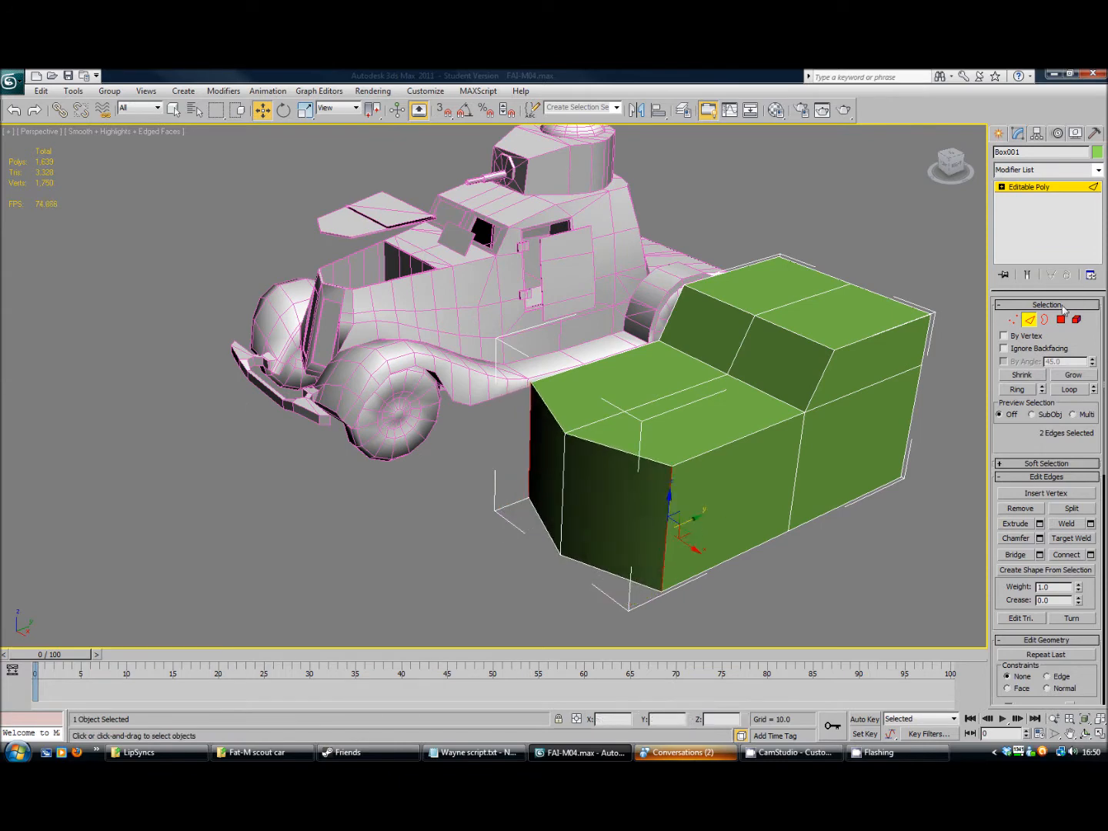
Move the two top corner vertices of the nose back to about Y -139
{"action": "left_click", "coordinate": [1014, 321]}
{"action": "left_click", "coordinate": [673, 465]}
{"action": "left_click", "coordinate": [529, 380], "text": "ctrl"}
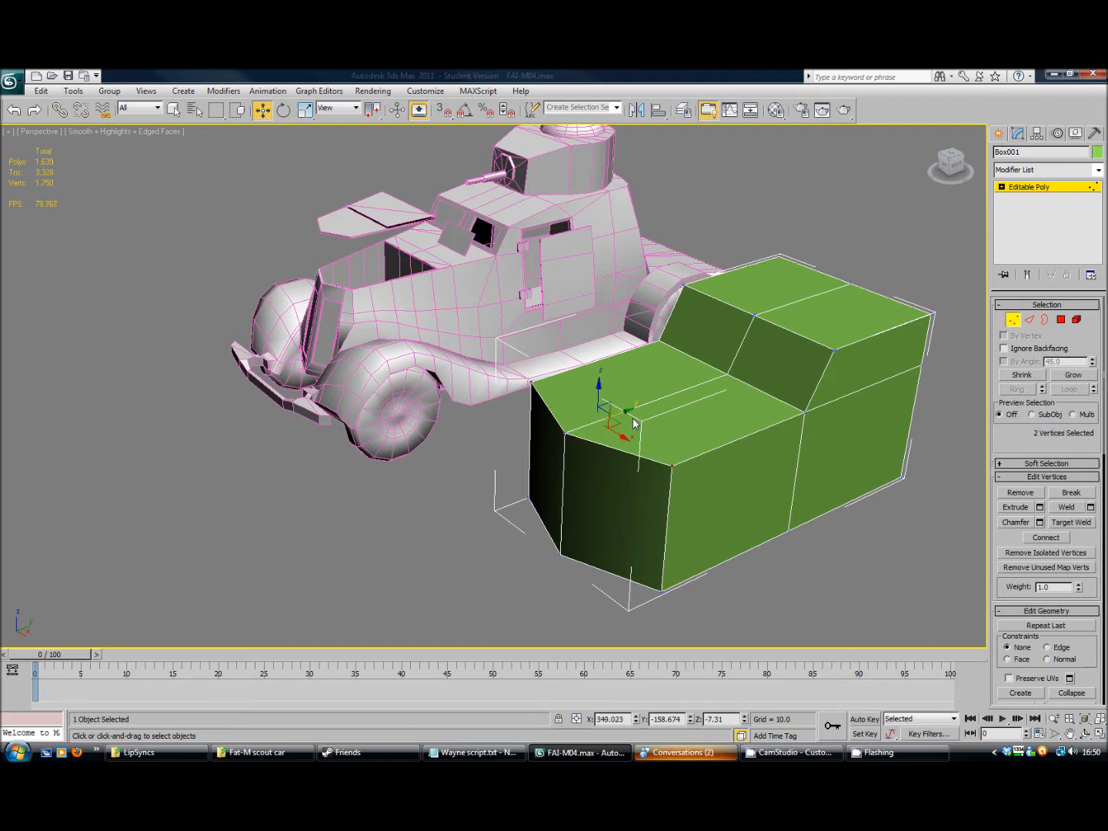
{"action": "left_click_drag", "start_coordinate": [625, 415], "coordinate": [644, 410]}
{"action": "middle_click_drag", "start_coordinate": [644, 409], "coordinate": [733, 481], "text": "alt"}
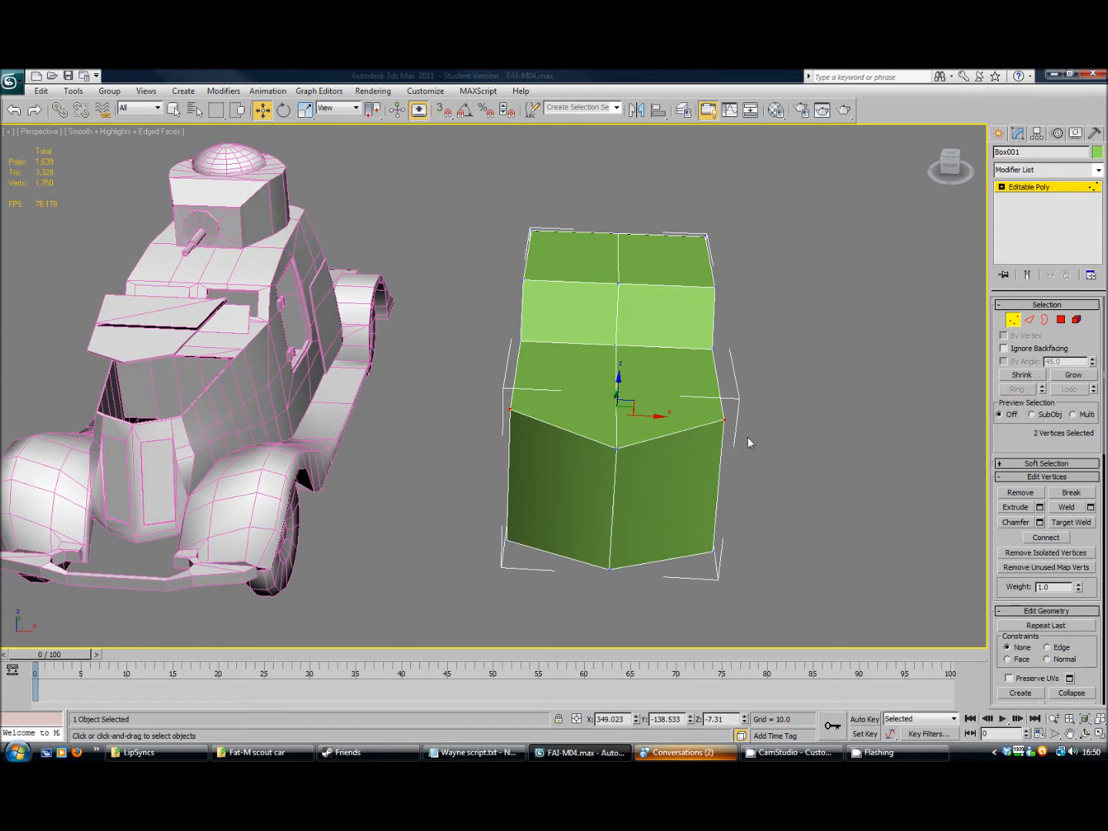
Turn on 3D snapping and check which snap types are enabled in the grid and snap settings
{"action": "middle_click_drag", "start_coordinate": [170, 384], "coordinate": [294, 395]}
{"action": "middle_click_drag", "start_coordinate": [513, 443], "coordinate": [701, 548], "text": "alt"}
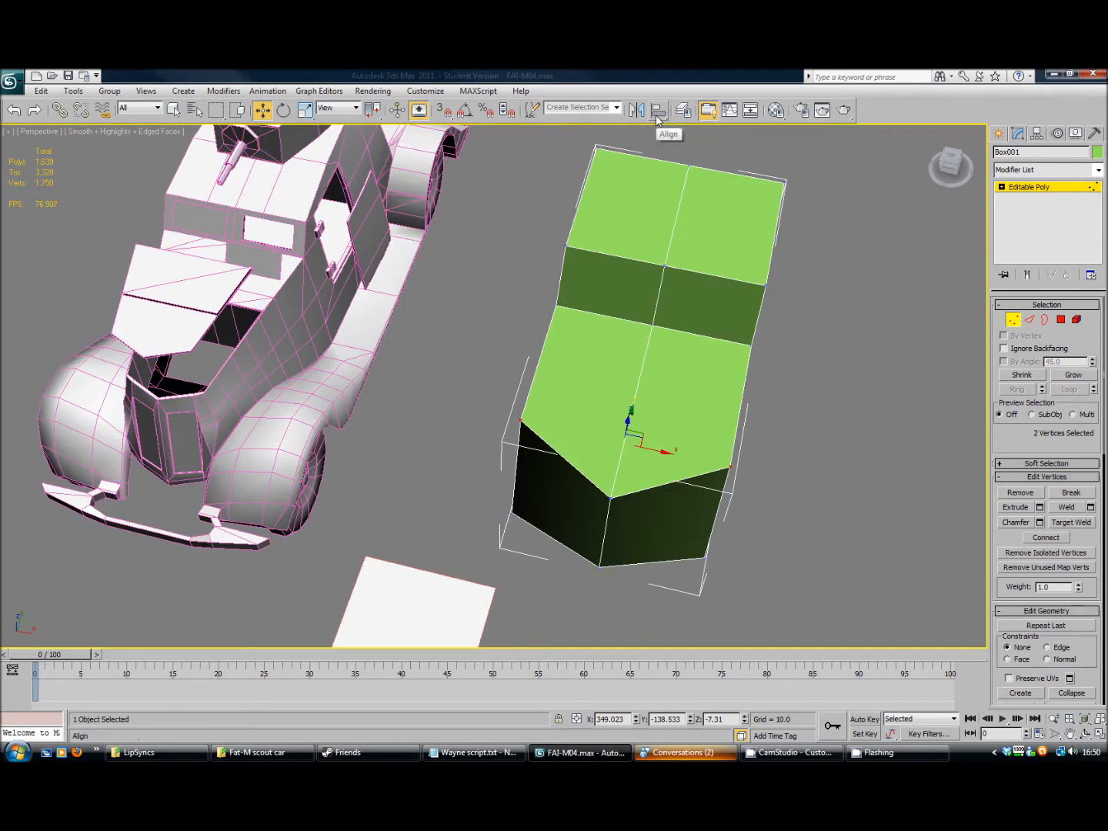
{"action": "left_click", "coordinate": [444, 110]}
{"action": "mouse_move", "coordinate": [909, 464]}
{"action": "middle_mouse_down", "text": "alt"}
{"action": "mouse_move", "coordinate": [777, 468]}
{"action": "mouse_move", "coordinate": [737, 482]}
{"action": "middle_mouse_up", "text": "alt"}
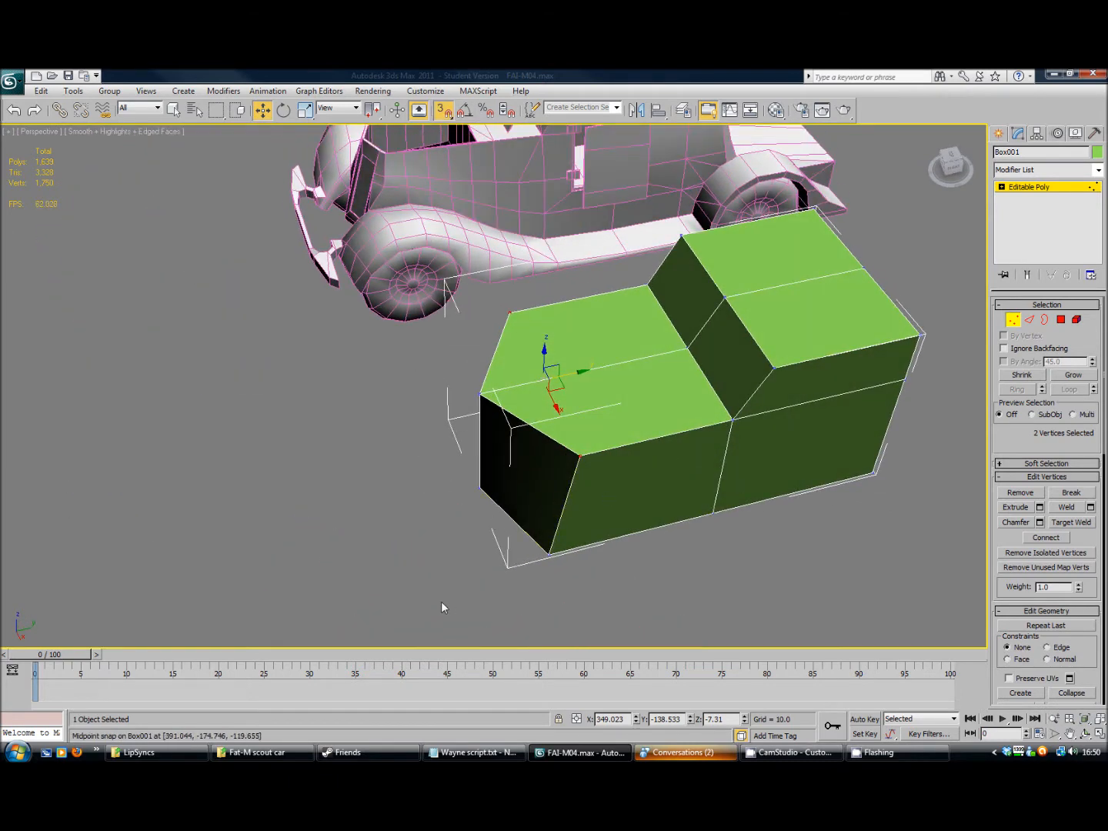
{"action": "right_click", "coordinate": [445, 111]}
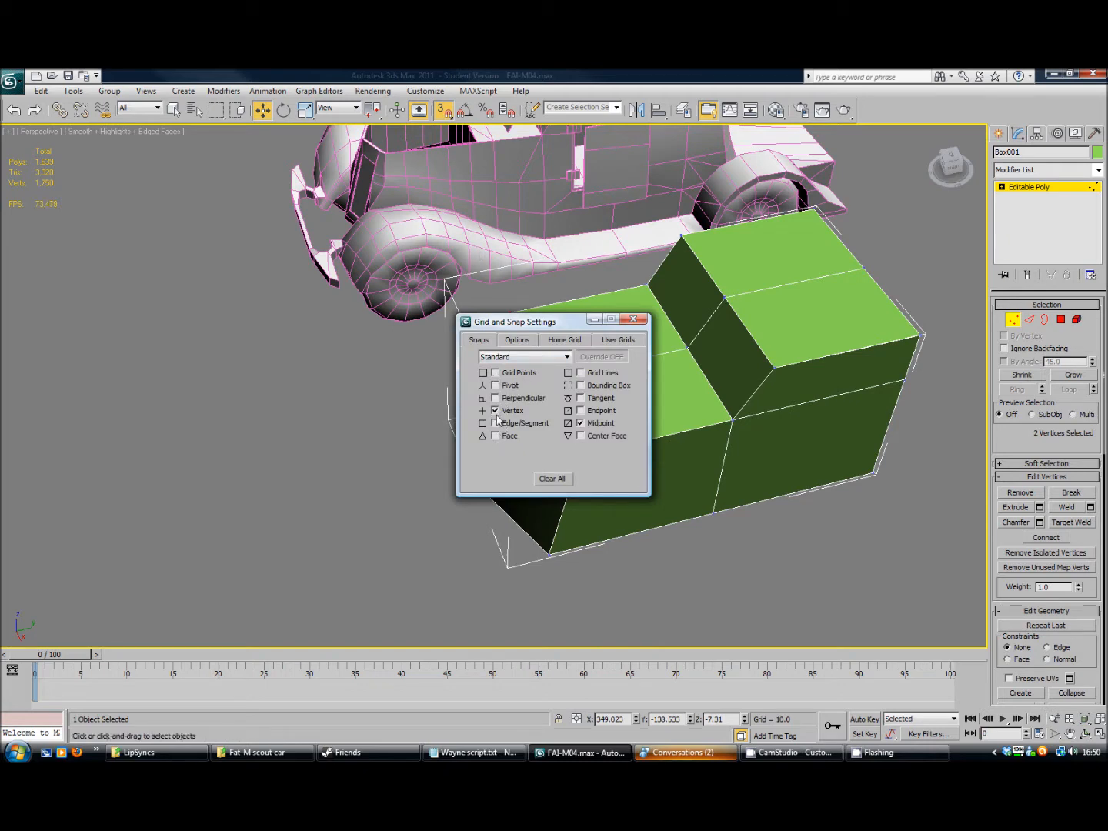
{"action": "left_click", "coordinate": [633, 319]}
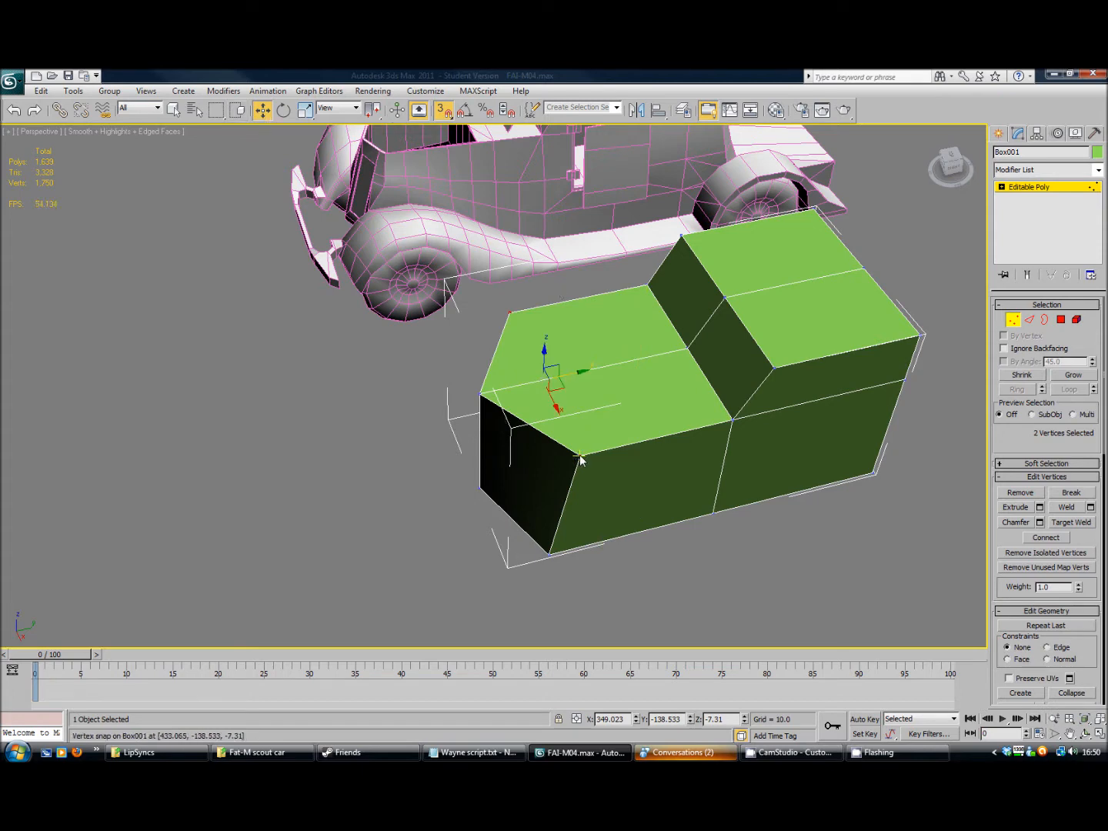
Try moving the two top nose corner vertices along the Y axis with snapping on
{"action": "mouse_move", "coordinate": [578, 460]}
{"action": "left_mouse_down"}
{"action": "mouse_move", "coordinate": [729, 429]}
{"action": "mouse_move", "coordinate": [597, 438]}
{"action": "mouse_move", "coordinate": [504, 460]}
{"action": "mouse_move", "coordinate": [483, 399]}
{"action": "mouse_move", "coordinate": [564, 502]}
{"action": "mouse_move", "coordinate": [550, 462]}
{"action": "mouse_move", "coordinate": [579, 456]}
{"action": "left_mouse_up"}
{"action": "middle_click_drag", "start_coordinate": [638, 505], "coordinate": [571, 377], "text": "alt"}
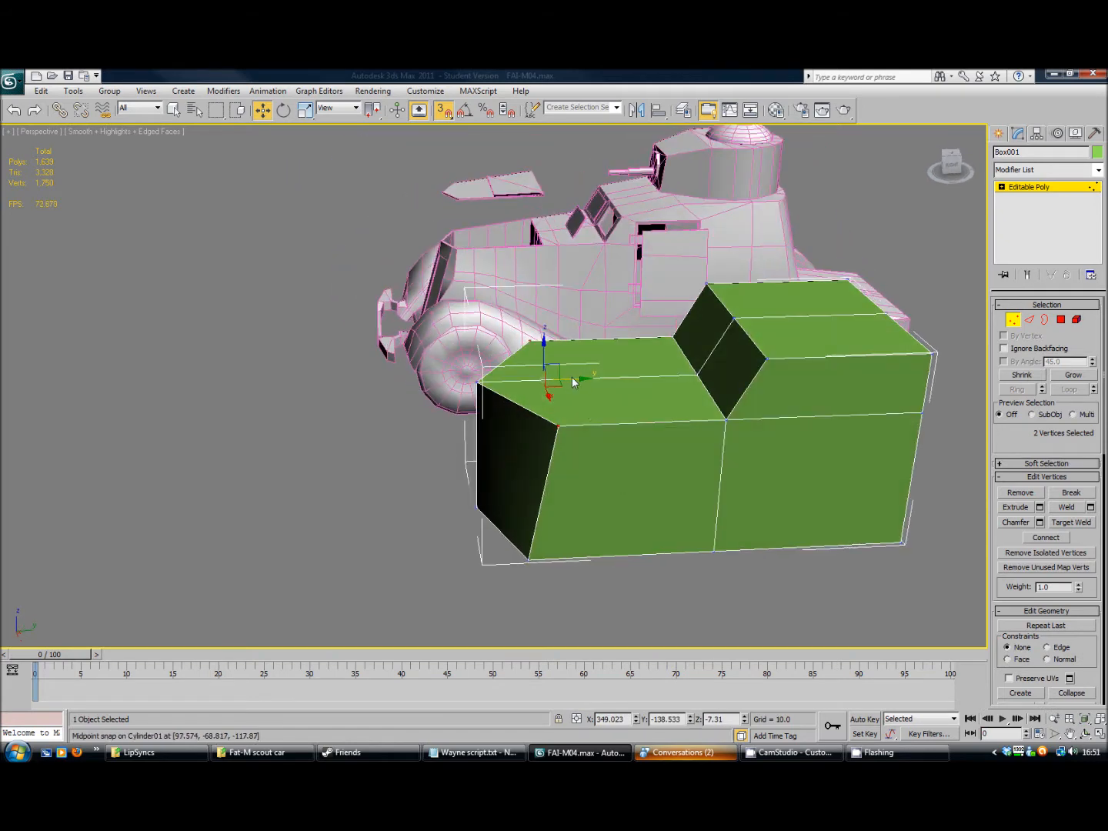
{"action": "left_click_drag", "start_coordinate": [578, 378], "coordinate": [693, 465]}
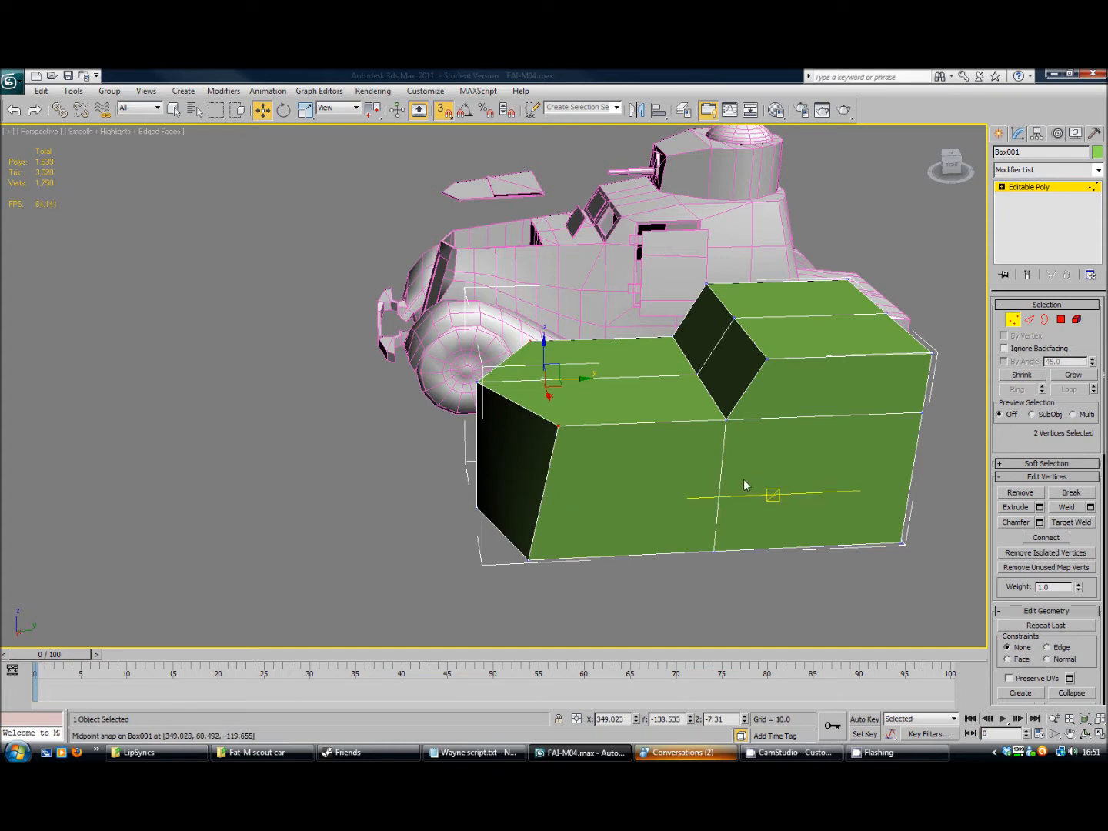
Scale the two top corner vertices of the nose closer together across the body's width
{"action": "left_click", "coordinate": [307, 110]}
{"action": "middle_click_drag", "start_coordinate": [590, 444], "coordinate": [692, 431], "text": "alt"}
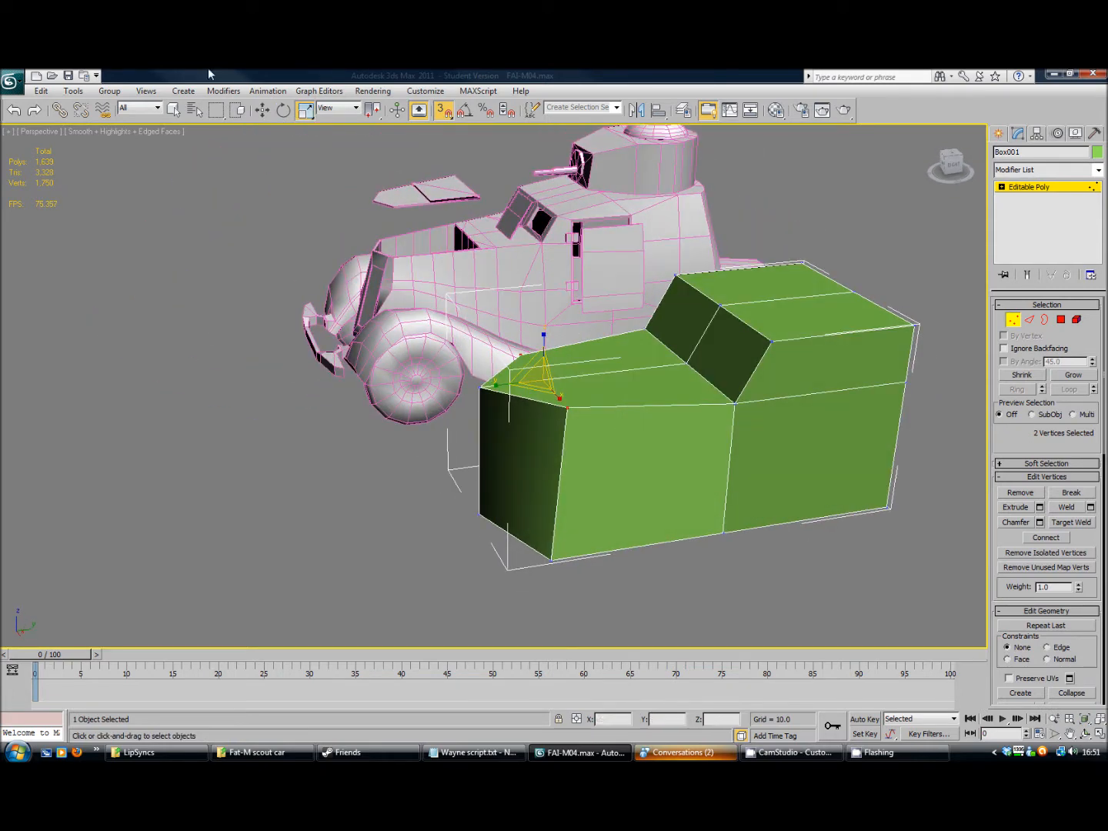
Select the two rear top corner vertices of the cabin roof and scale them closer together across the width
{"action": "left_click", "coordinate": [262, 110]}
{"action": "left_click", "coordinate": [915, 322]}
{"action": "left_click_drag", "start_coordinate": [811, 269], "coordinate": [813, 274]}
{"action": "middle_click_drag", "start_coordinate": [813, 273], "coordinate": [587, 202], "text": "alt"}
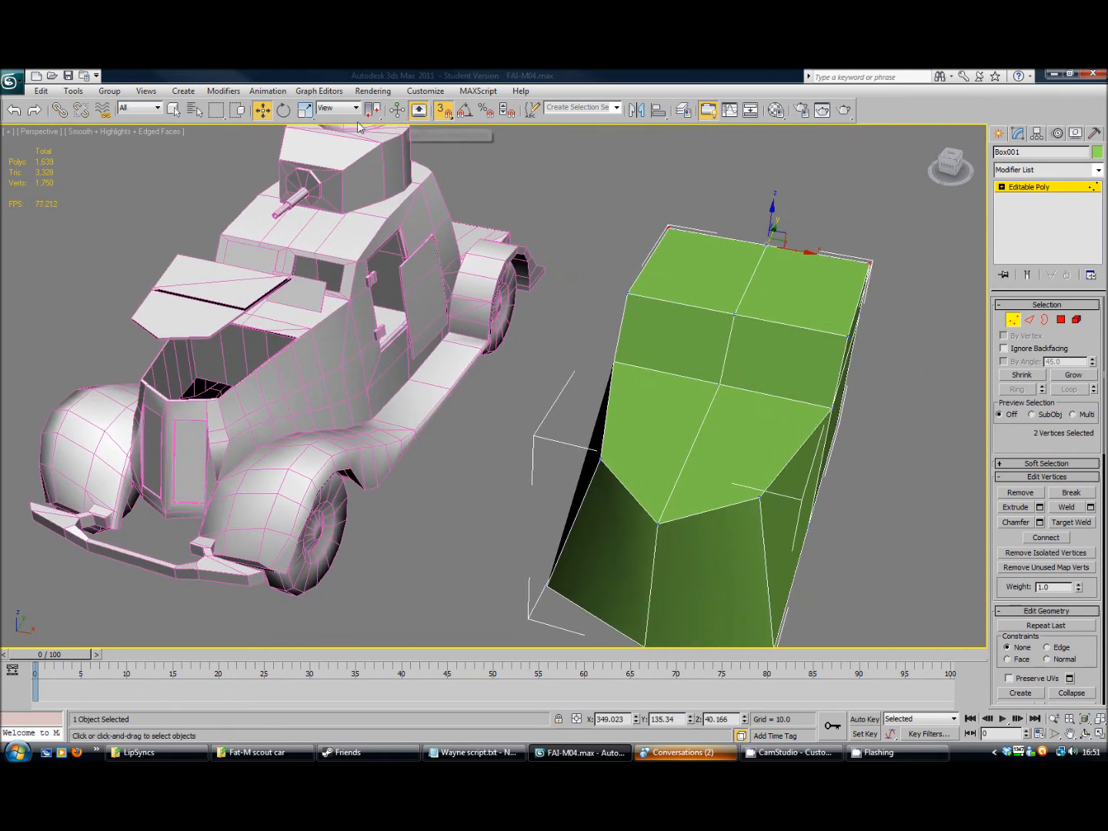
{"action": "left_click", "coordinate": [305, 110]}
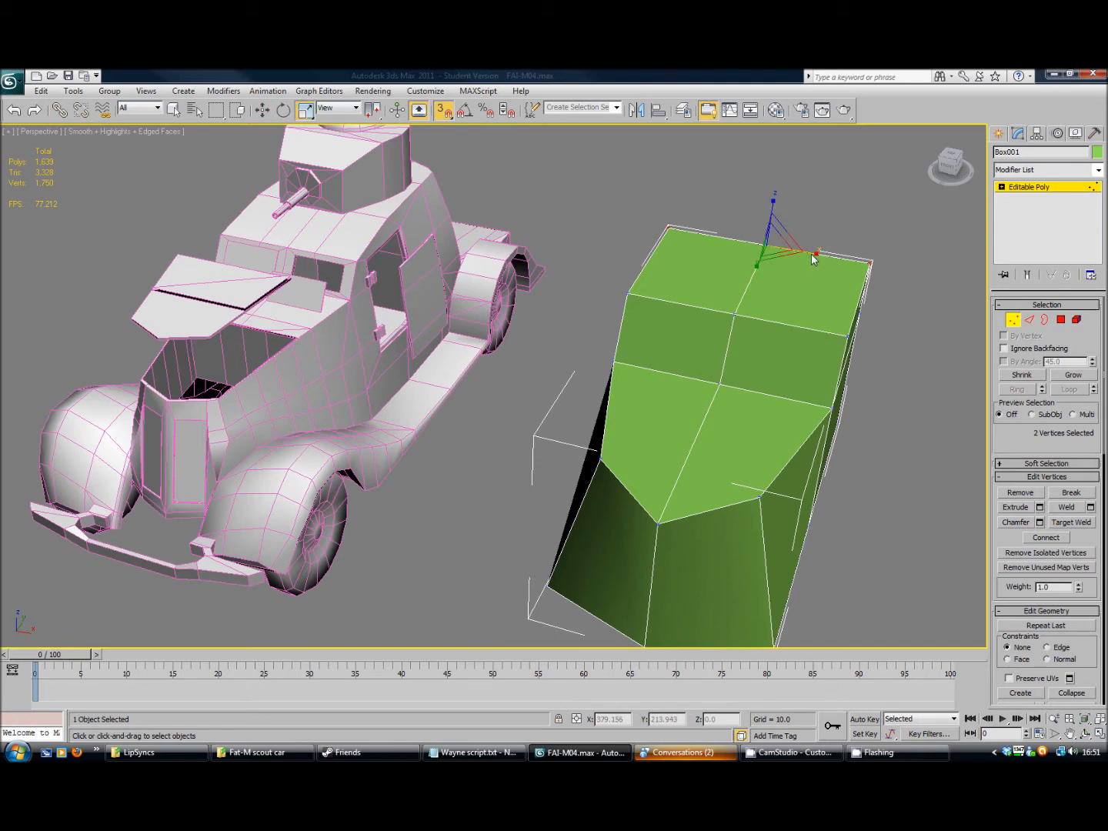
{"action": "left_click_drag", "start_coordinate": [781, 253], "coordinate": [755, 371]}
{"action": "key", "text": "ctrl+z"}
Move each rear roof corner vertex along X, snapping it in line with the top nose corner vertex on its side
{"action": "left_click", "coordinate": [262, 109]}
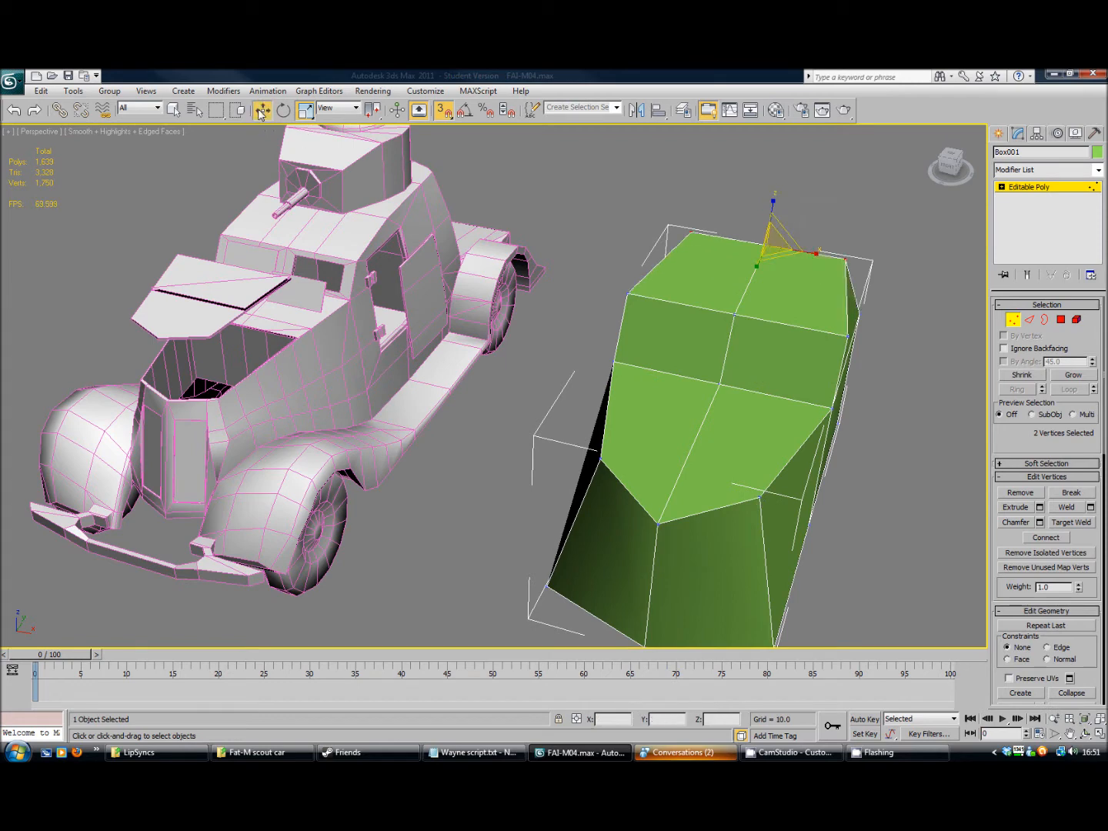
{"action": "left_click_drag", "start_coordinate": [863, 278], "coordinate": [759, 504]}
{"action": "right_click", "coordinate": [759, 505]}
{"action": "left_click", "coordinate": [698, 240]}
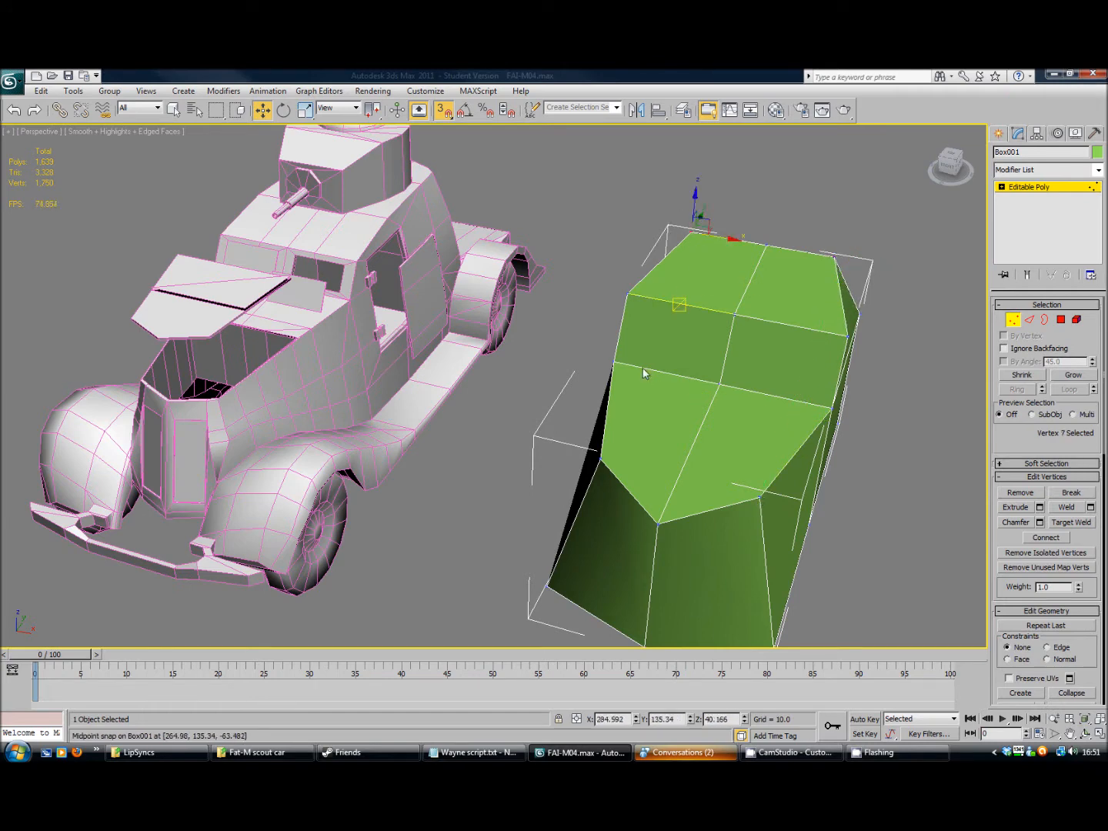
{"action": "left_click_drag", "start_coordinate": [716, 239], "coordinate": [603, 464]}
Create a turret cylinder on the centre of the cabin roof, radius about 59, height about 58, with 1 height segment
{"action": "middle_click_drag", "start_coordinate": [975, 377], "coordinate": [924, 370], "text": "alt"}
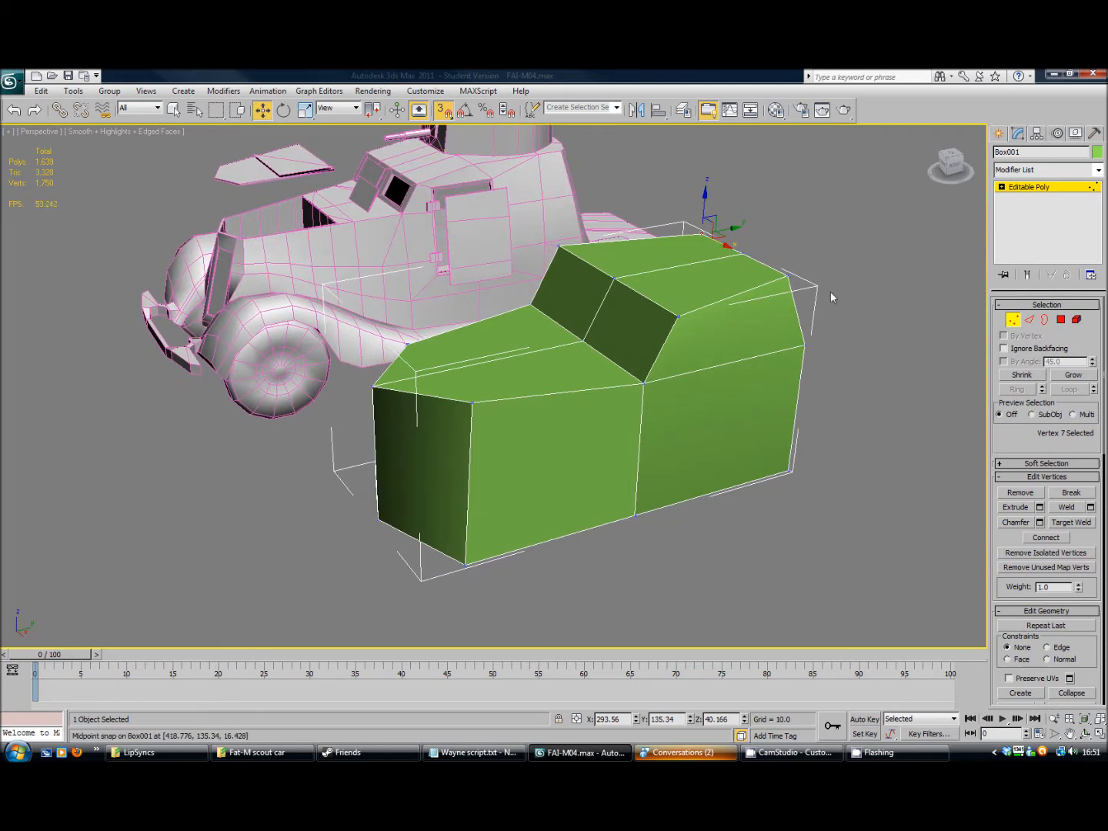
{"action": "middle_click_drag", "start_coordinate": [628, 316], "coordinate": [655, 369]}
{"action": "mouse_move", "coordinate": [766, 472]}
{"action": "middle_mouse_down", "text": "alt"}
{"action": "mouse_move", "coordinate": [761, 446]}
{"action": "mouse_move", "coordinate": [744, 467]}
{"action": "mouse_move", "coordinate": [687, 446]}
{"action": "mouse_move", "coordinate": [727, 444]}
{"action": "mouse_move", "coordinate": [754, 482]}
{"action": "middle_mouse_up", "text": "alt"}
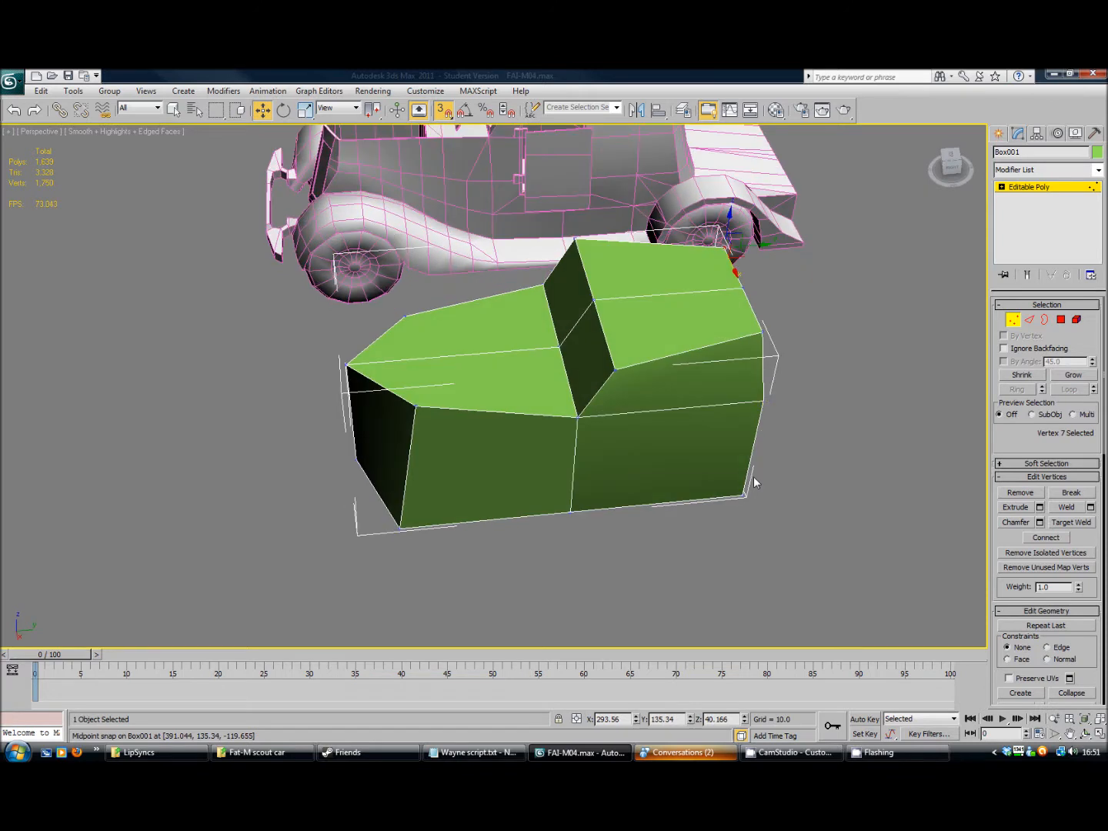
{"action": "left_click", "coordinate": [998, 134]}
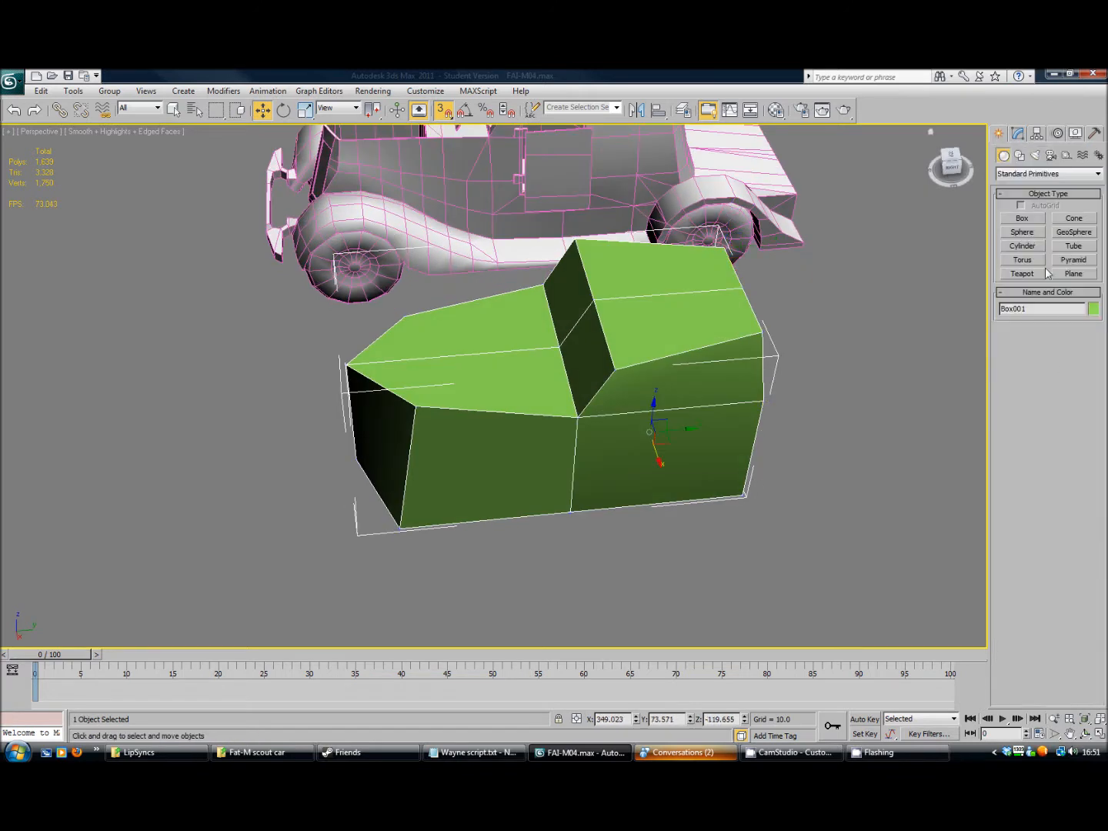
{"action": "left_click", "coordinate": [1035, 247]}
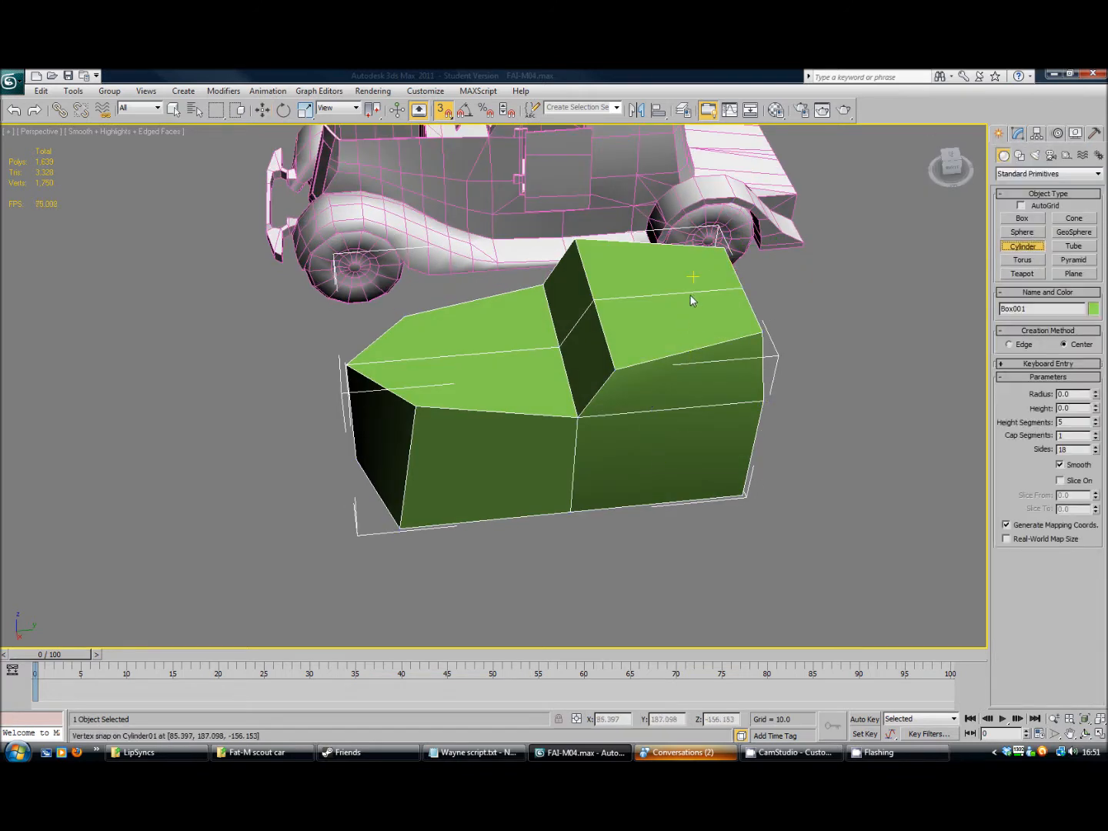
{"action": "mouse_move", "coordinate": [669, 295]}
{"action": "left_mouse_down"}
{"action": "mouse_move", "coordinate": [700, 263]}
{"action": "mouse_move", "coordinate": [675, 295]}
{"action": "mouse_move", "coordinate": [686, 294]}
{"action": "left_mouse_up"}
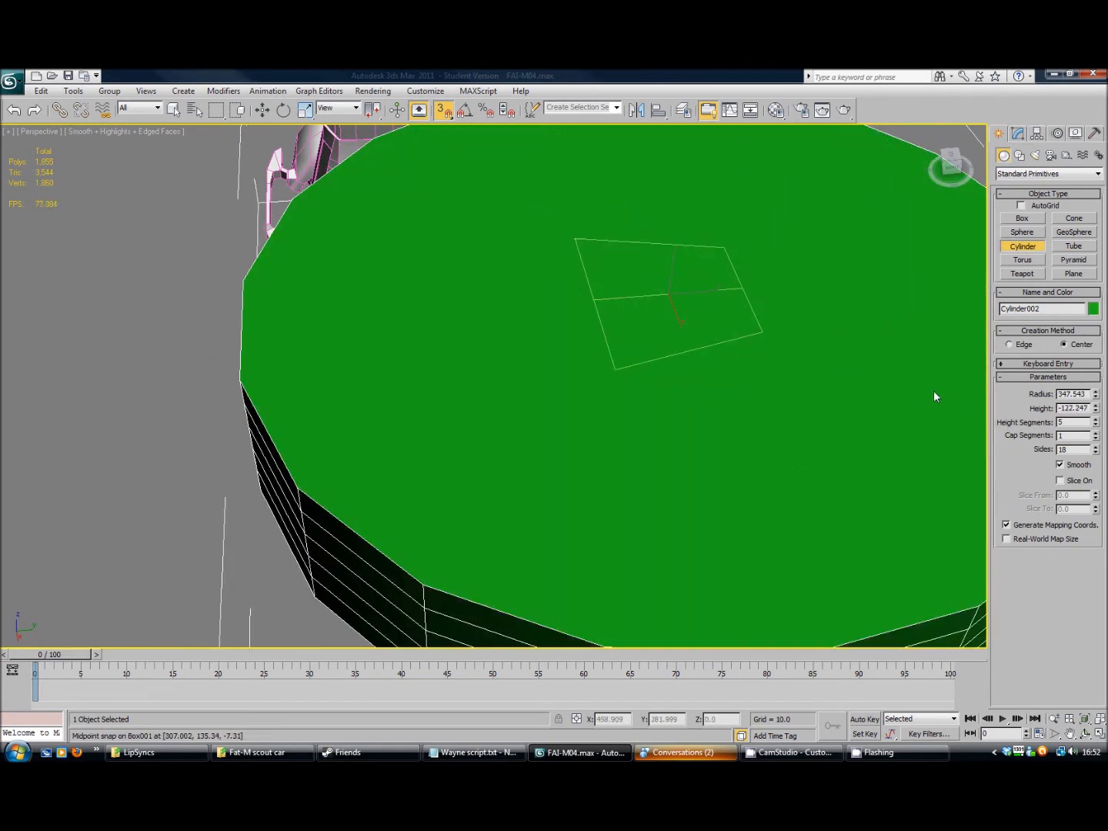
{"action": "left_click", "coordinate": [758, 382]}
{"action": "left_click_drag", "start_coordinate": [1096, 398], "coordinate": [1090, 446]}
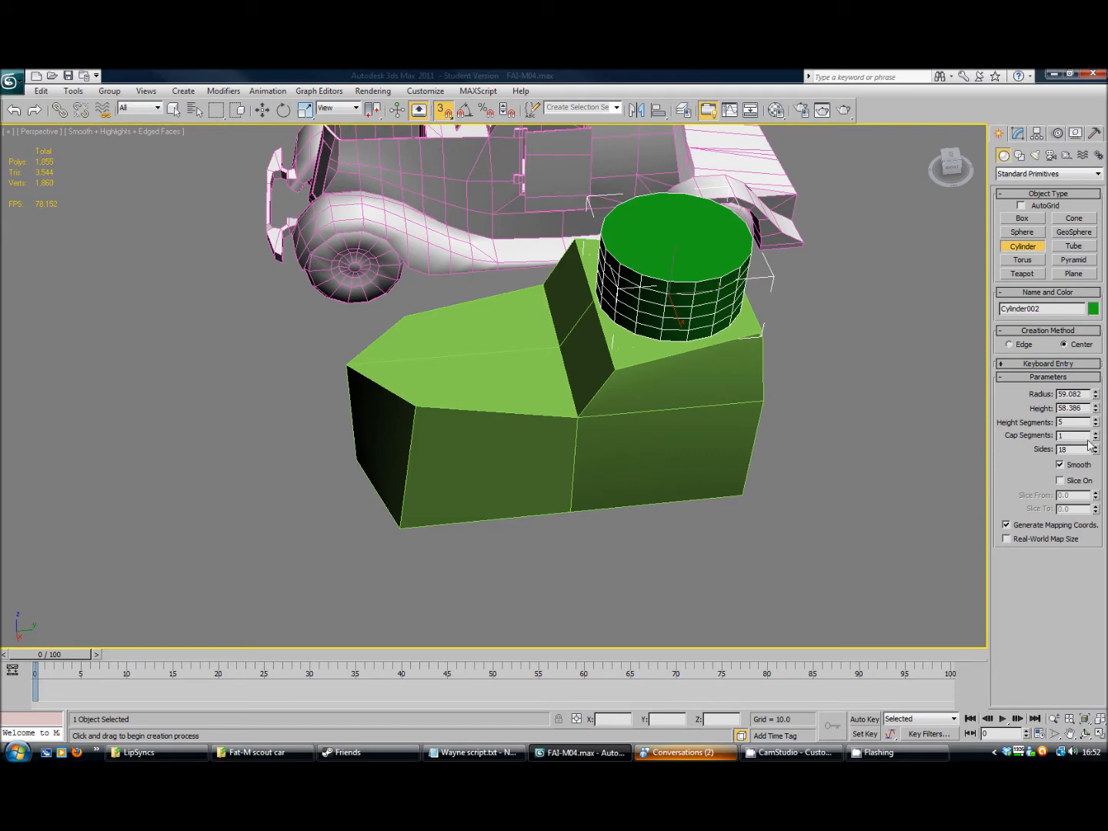
{"action": "right_click", "coordinate": [1096, 424]}
Delete the large reference plane that hides the car in the Left view
{"action": "middle_click_drag", "start_coordinate": [557, 362], "coordinate": [655, 389]}
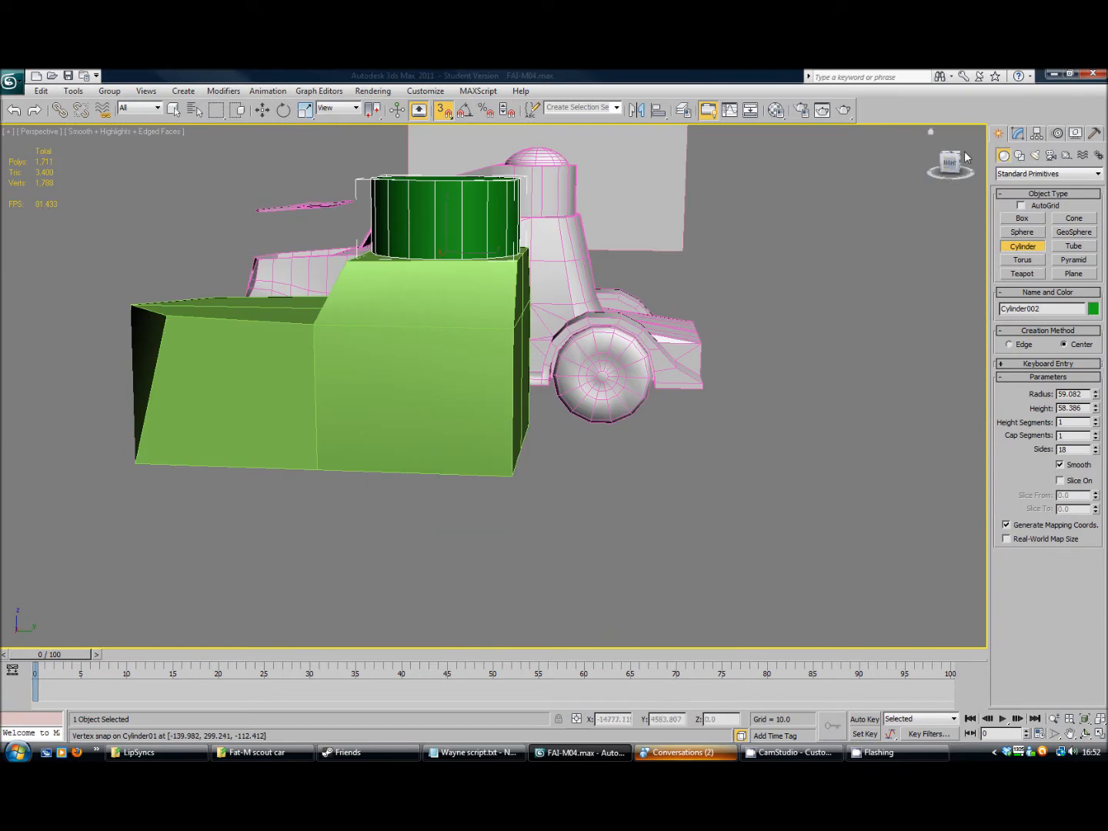
{"action": "left_click", "coordinate": [1071, 247]}
{"action": "middle_click_drag", "start_coordinate": [501, 474], "coordinate": [531, 501]}
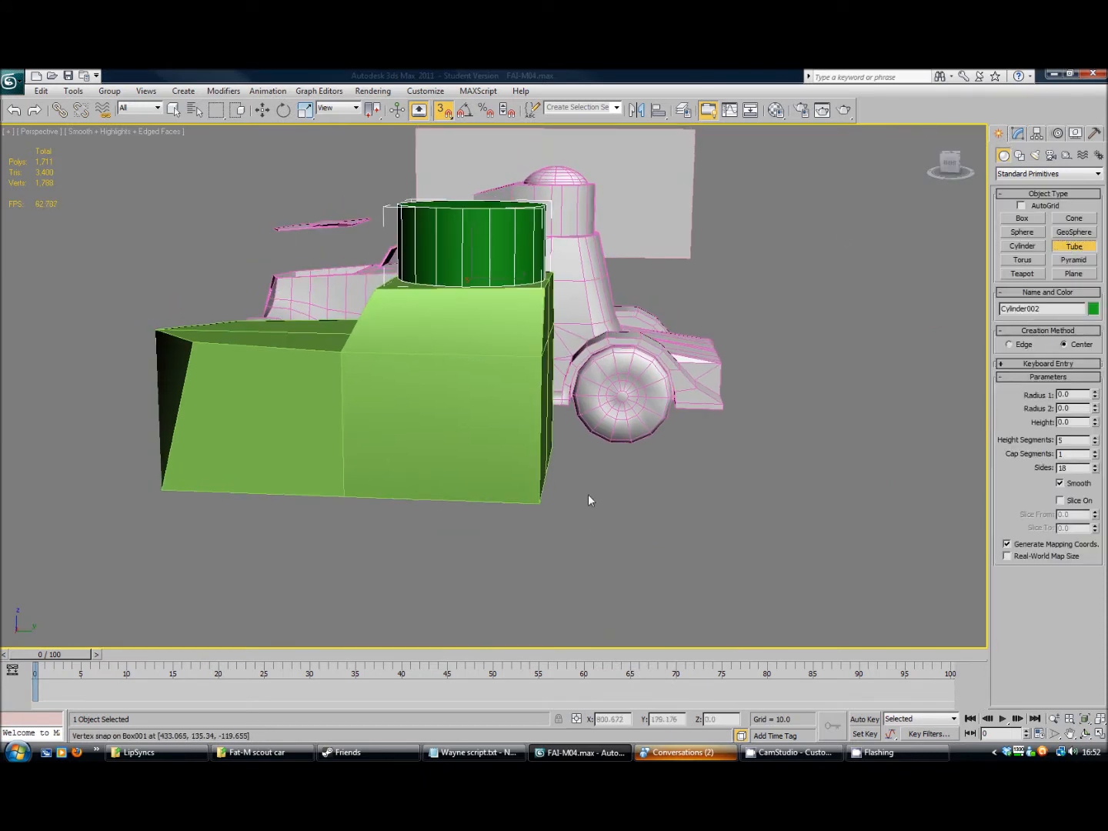
{"action": "key", "text": "l"}
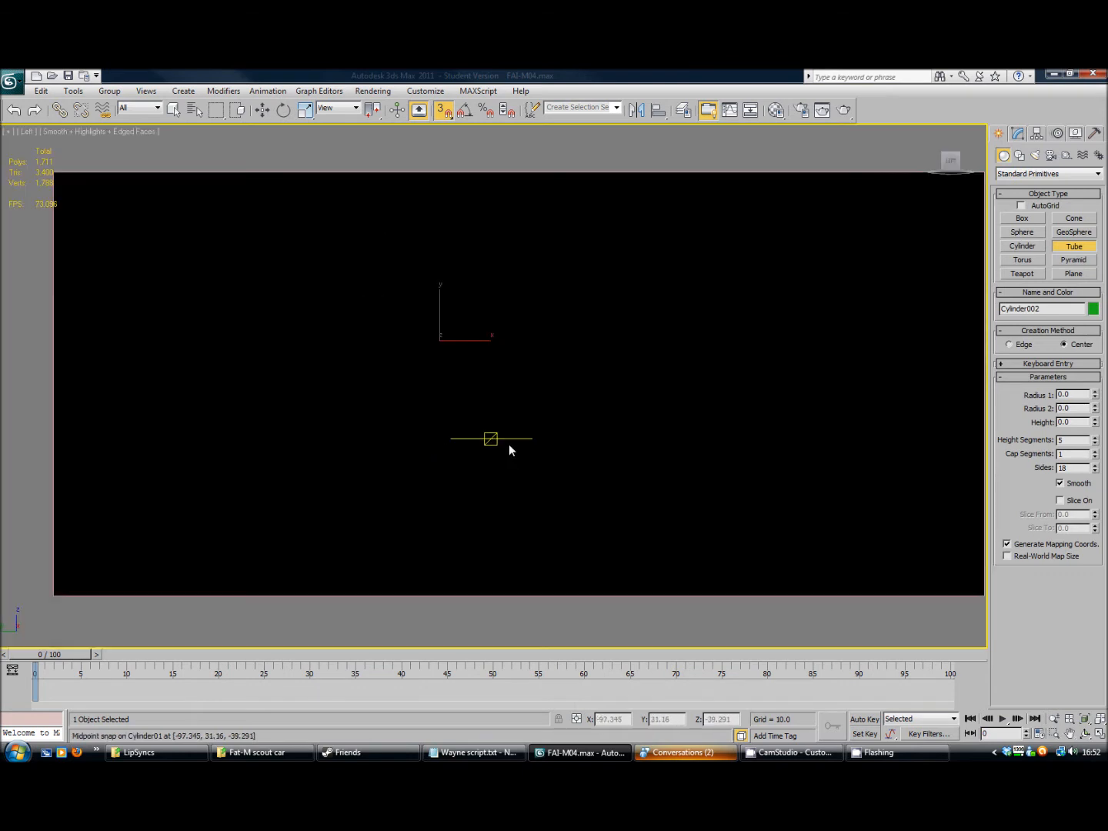
{"action": "scroll", "coordinate": [510, 445], "scroll_direction": "up", "scroll_amount": 2}
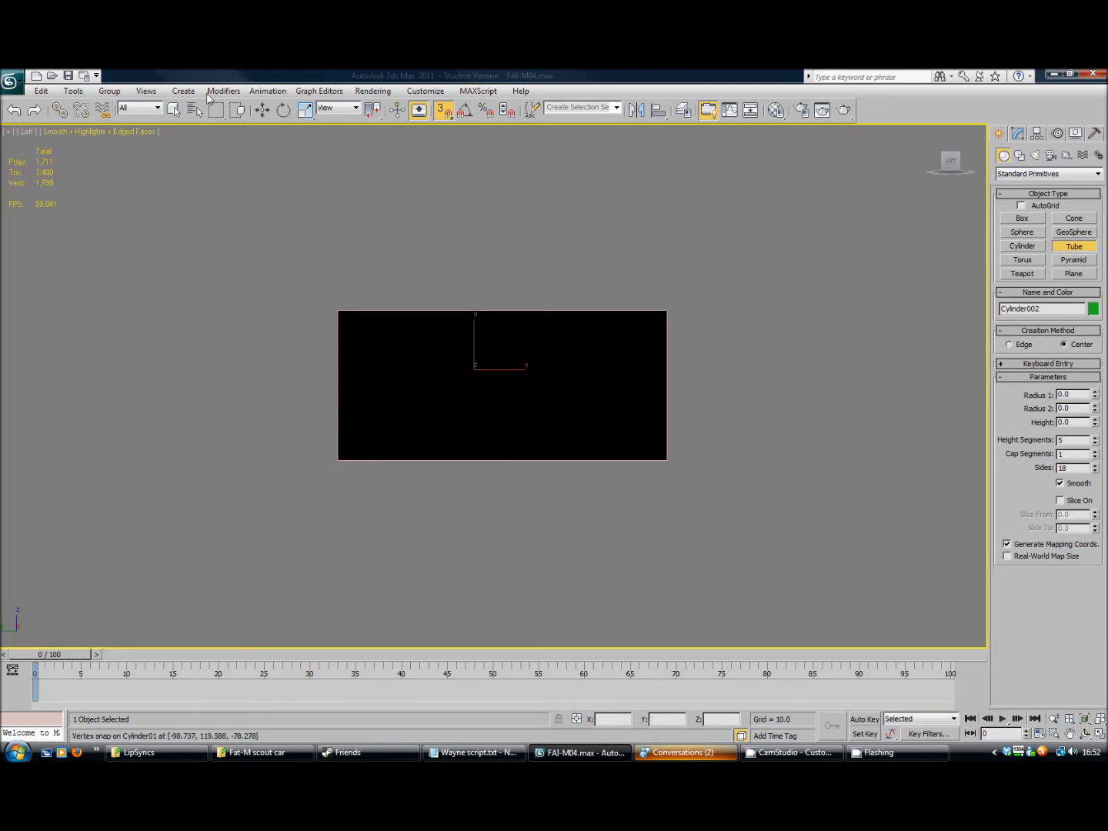
{"action": "left_click", "coordinate": [261, 109]}
{"action": "left_click", "coordinate": [679, 345]}
{"action": "left_click", "coordinate": [652, 348]}
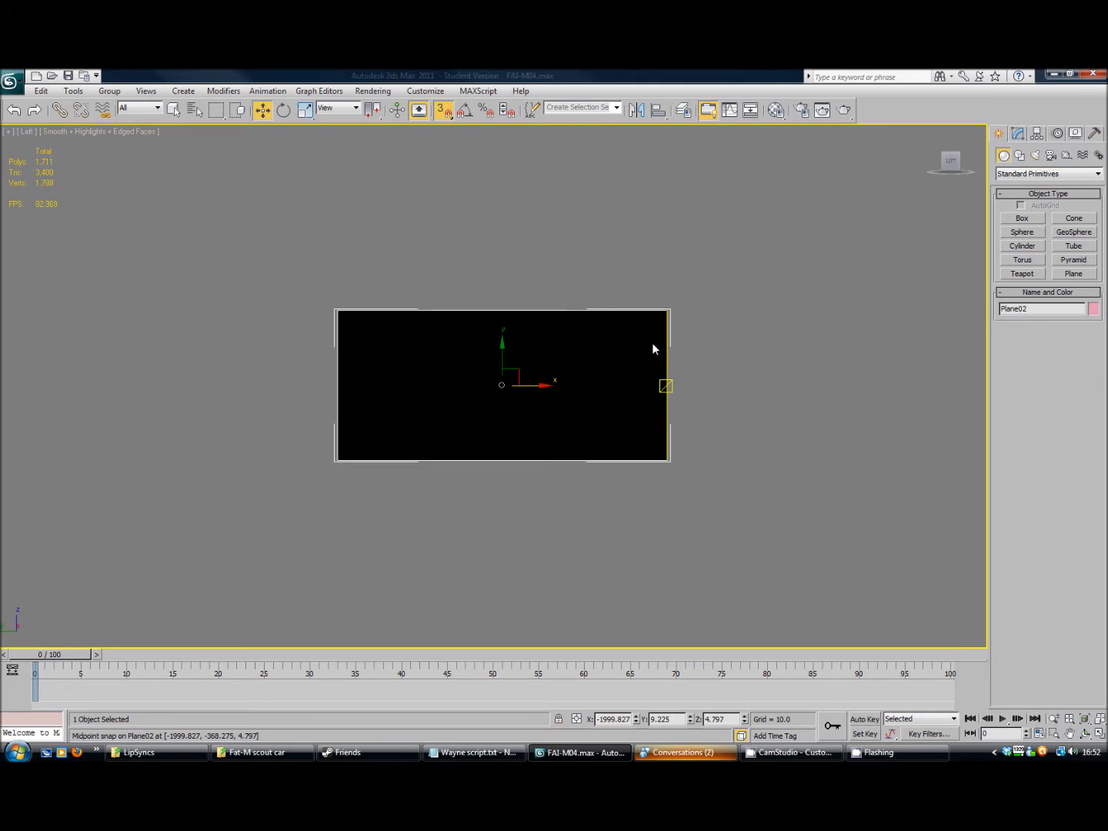
{"action": "key", "text": "Delete"}
{"action": "middle_click_drag", "start_coordinate": [502, 439], "coordinate": [544, 421]}
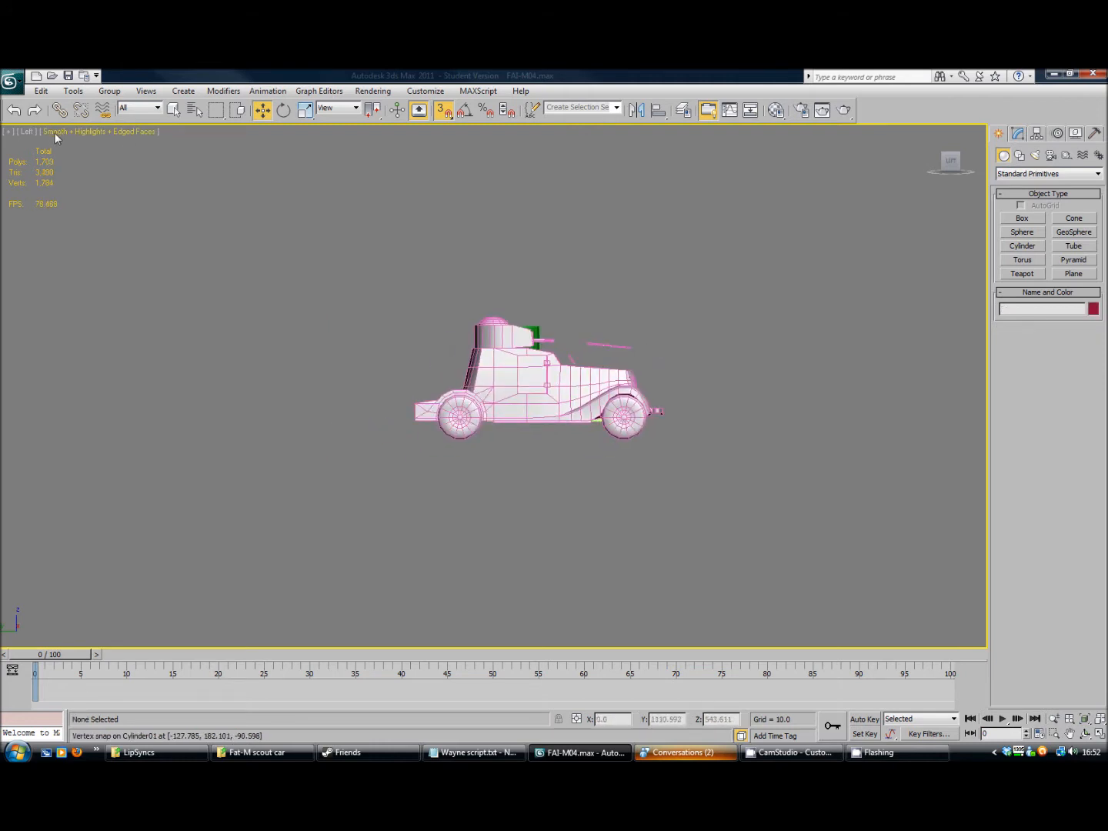
In the Right view with snapping off, draw a tube centred on the rear wheel, radii about 55 and 42, height about 55
{"action": "left_click", "coordinate": [25, 135]}
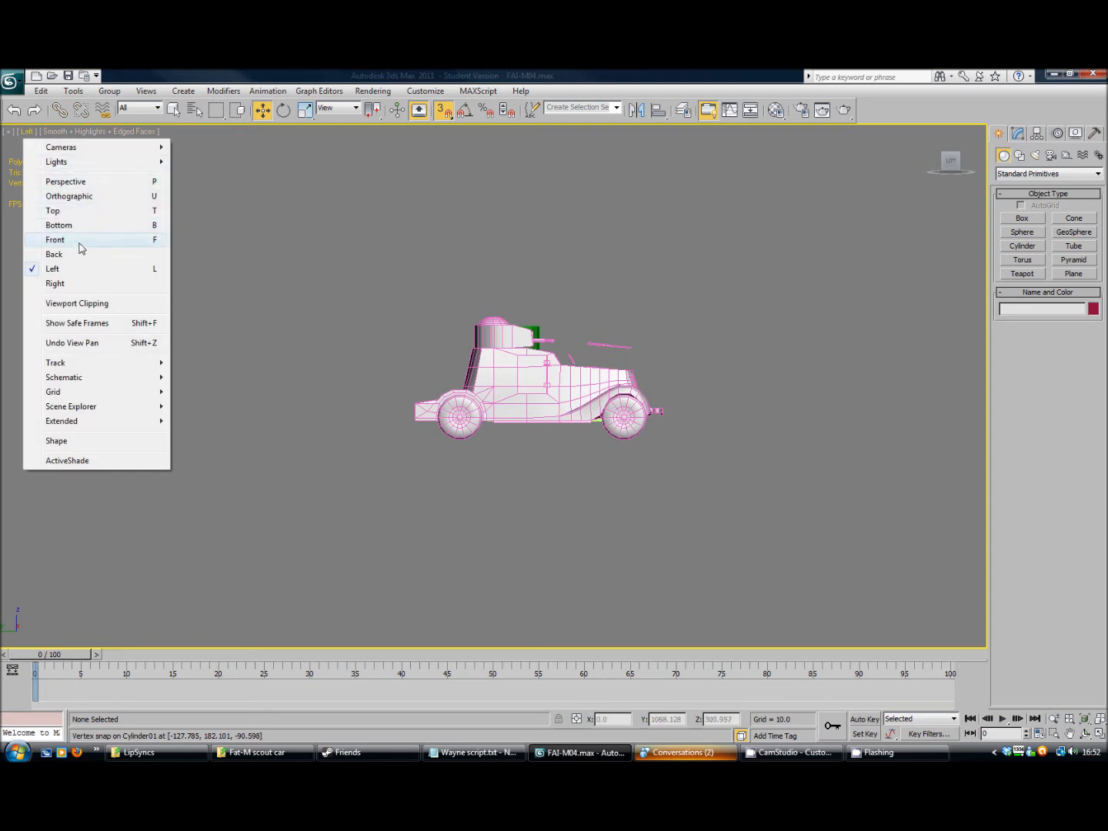
{"action": "left_click", "coordinate": [81, 284]}
{"action": "scroll", "coordinate": [616, 440], "scroll_direction": "up", "scroll_amount": 8}
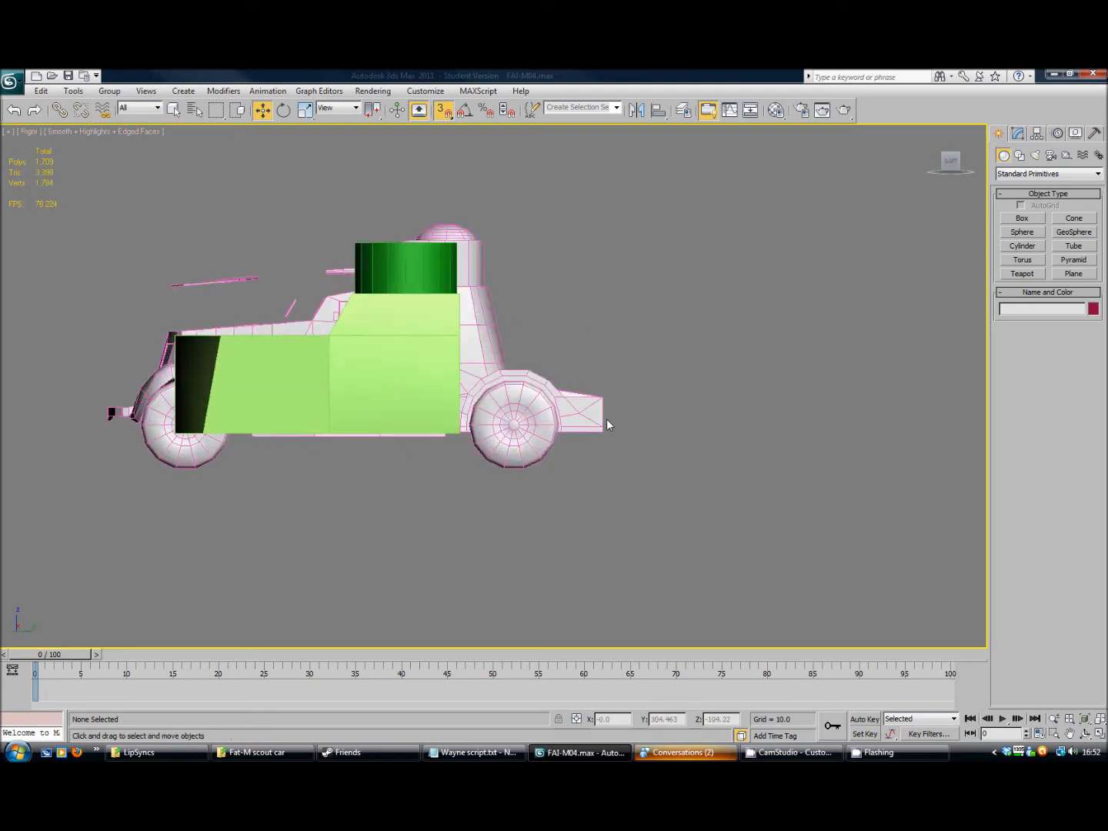
{"action": "scroll", "coordinate": [577, 442], "scroll_direction": "down", "scroll_amount": 2}
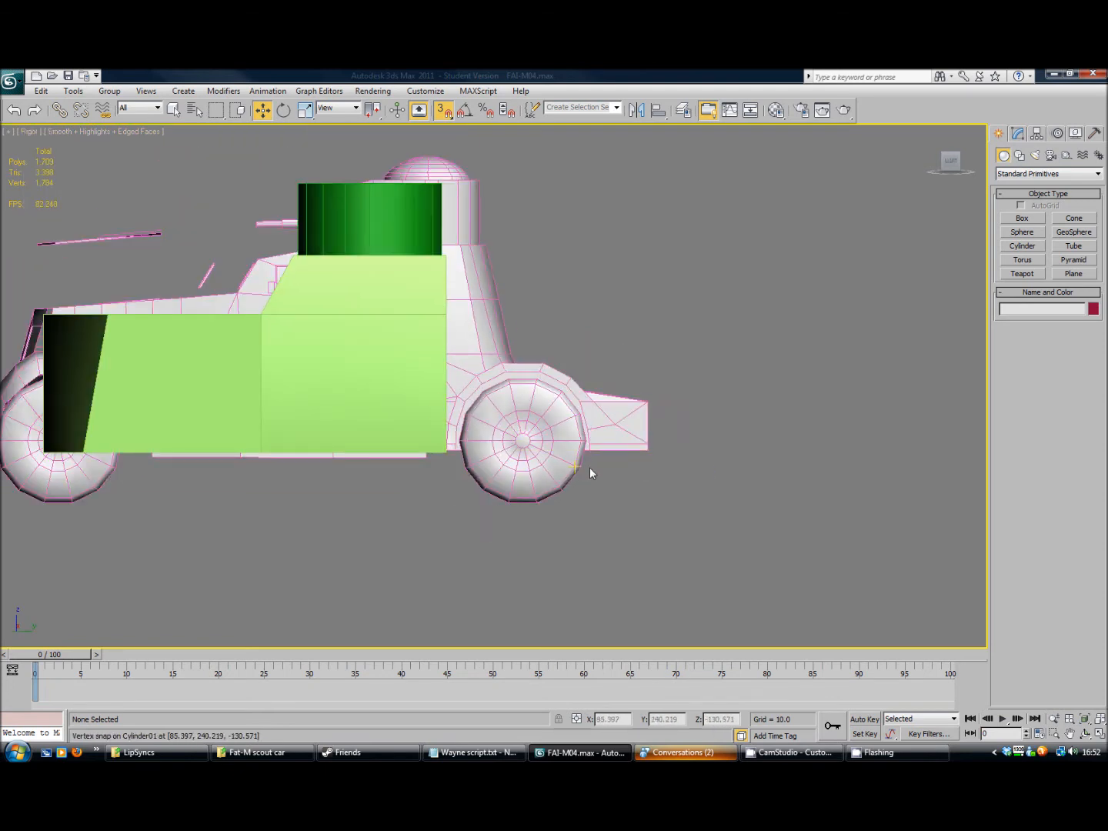
{"action": "middle_click_drag", "start_coordinate": [589, 467], "coordinate": [653, 442]}
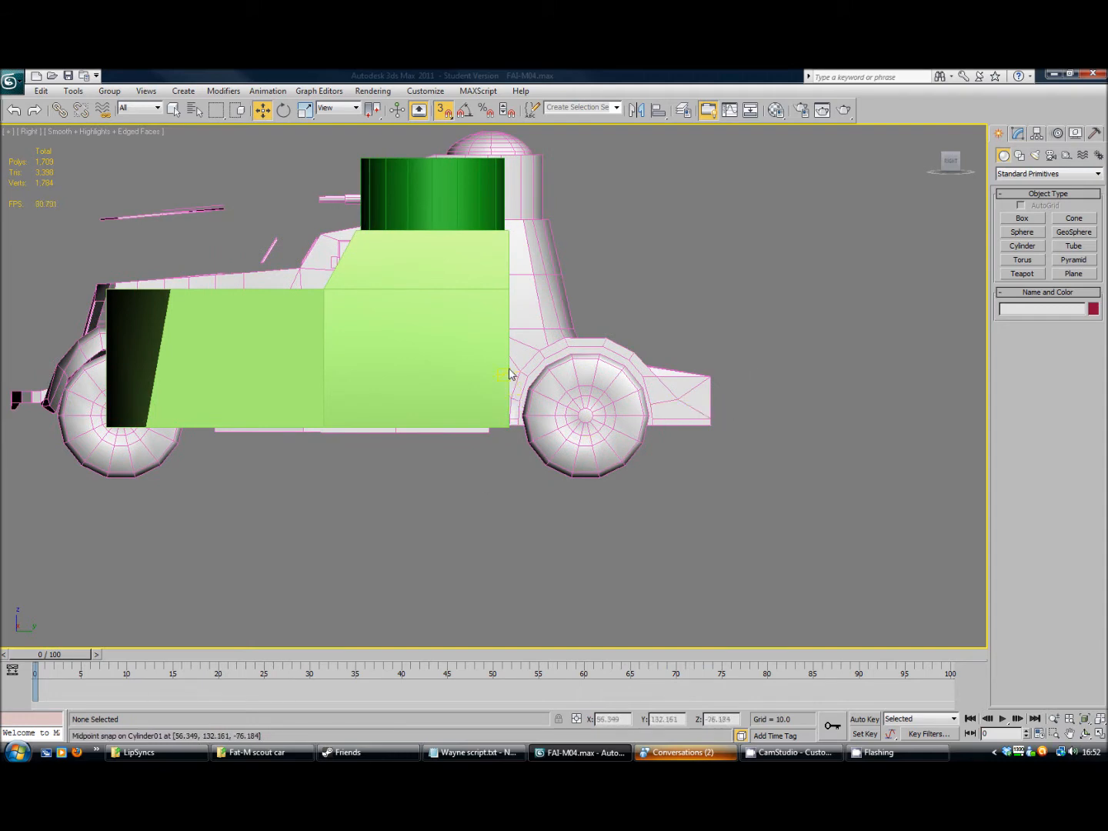
{"action": "left_click", "coordinate": [1074, 246]}
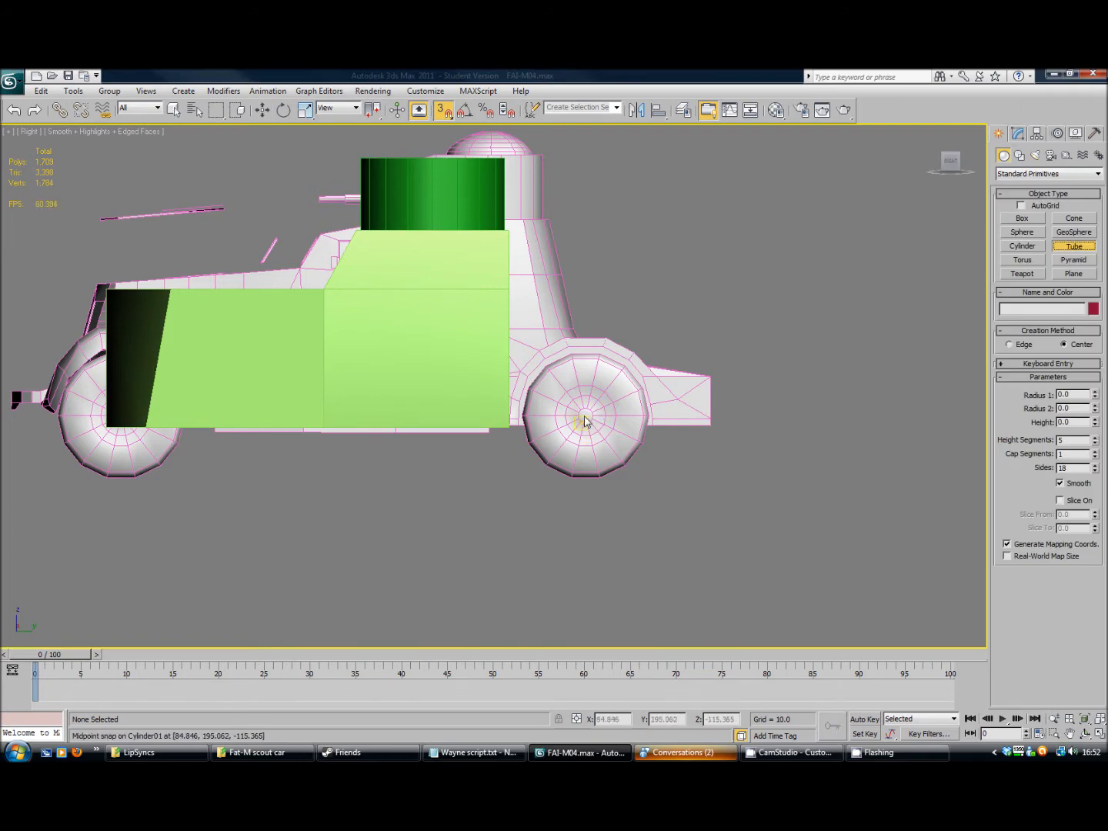
{"action": "scroll", "coordinate": [585, 421], "scroll_direction": "up", "scroll_amount": 4}
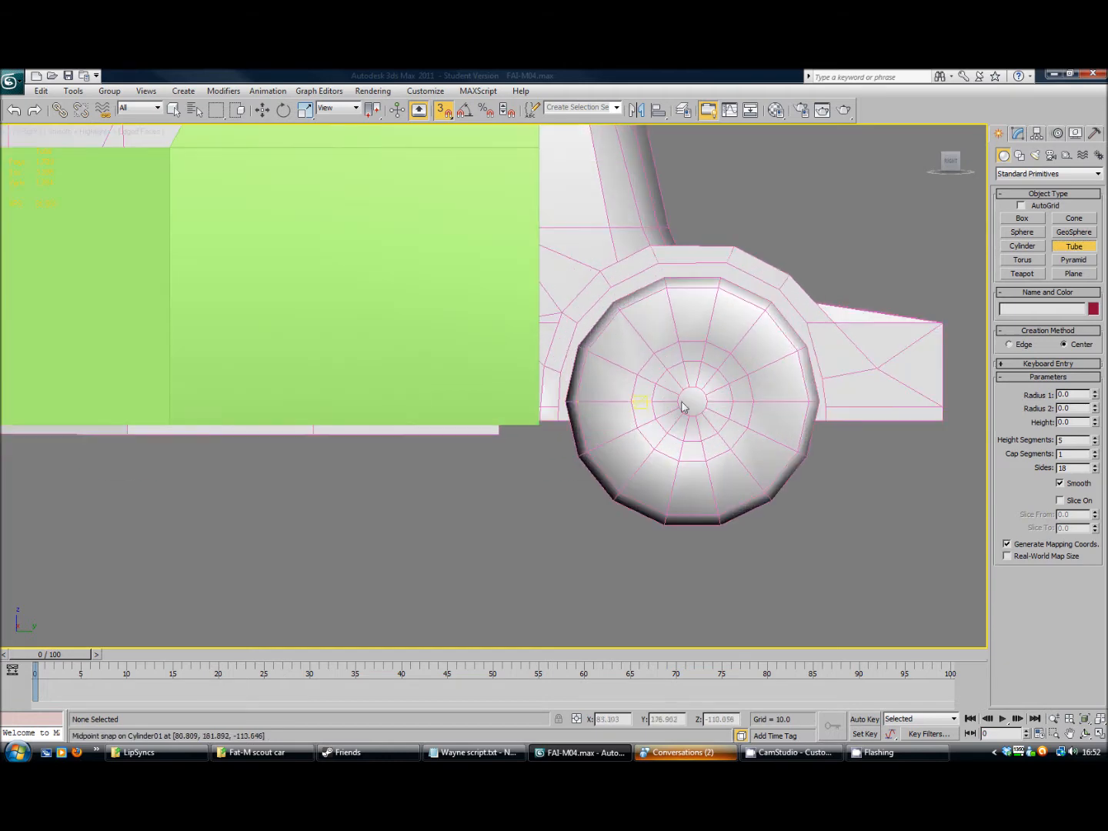
{"action": "middle_click_drag", "start_coordinate": [695, 413], "coordinate": [674, 422]}
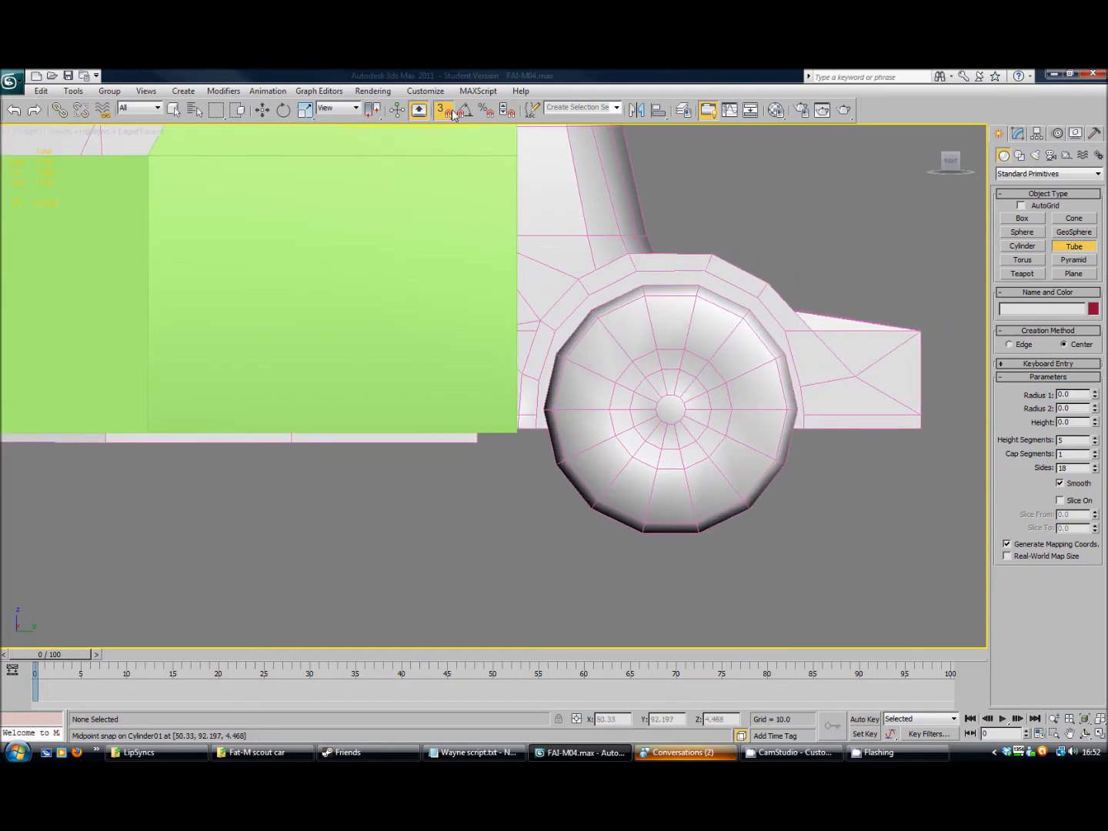
{"action": "left_click_drag", "start_coordinate": [671, 415], "coordinate": [674, 404]}
{"action": "left_click_drag", "start_coordinate": [720, 321], "coordinate": [729, 291]}
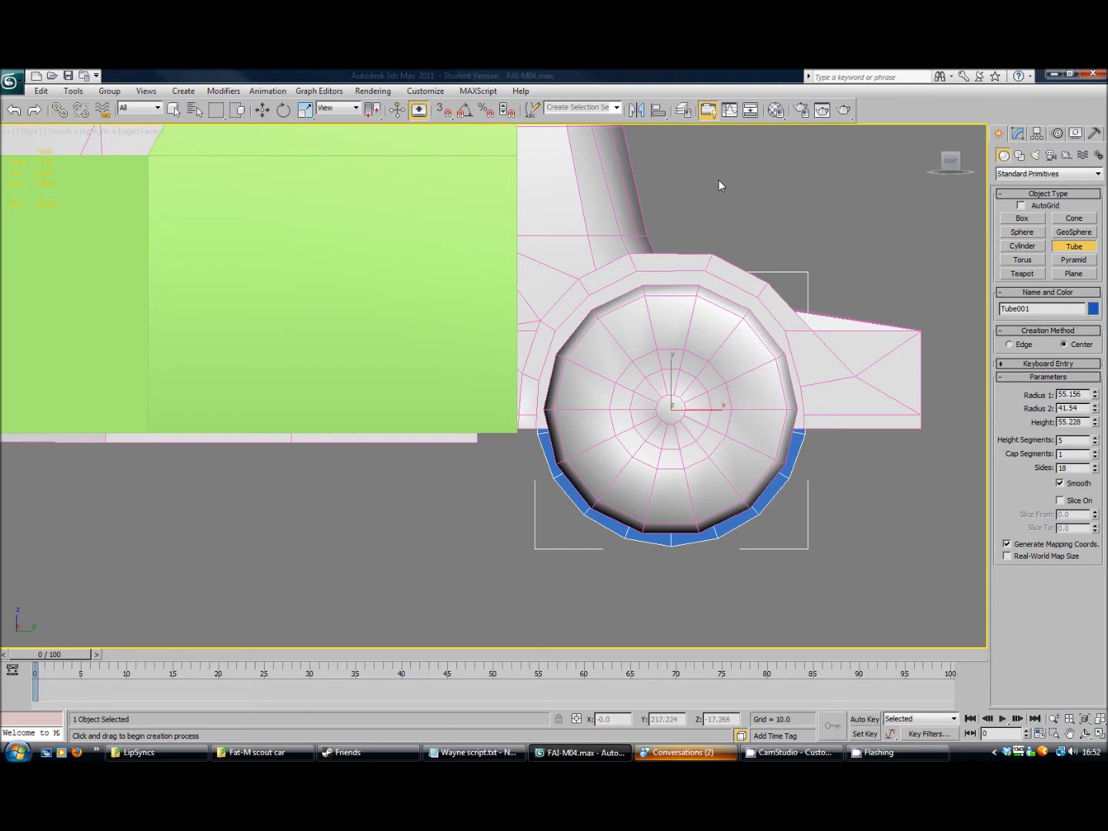
Move the tube outward along X and adjust its height so it surrounds the near rear wheel in the Perspective view
{"action": "key", "text": "p"}
{"action": "scroll", "coordinate": [791, 377], "scroll_direction": "down", "scroll_amount": 5}
{"action": "middle_click_drag", "start_coordinate": [792, 376], "coordinate": [653, 426], "text": "alt"}
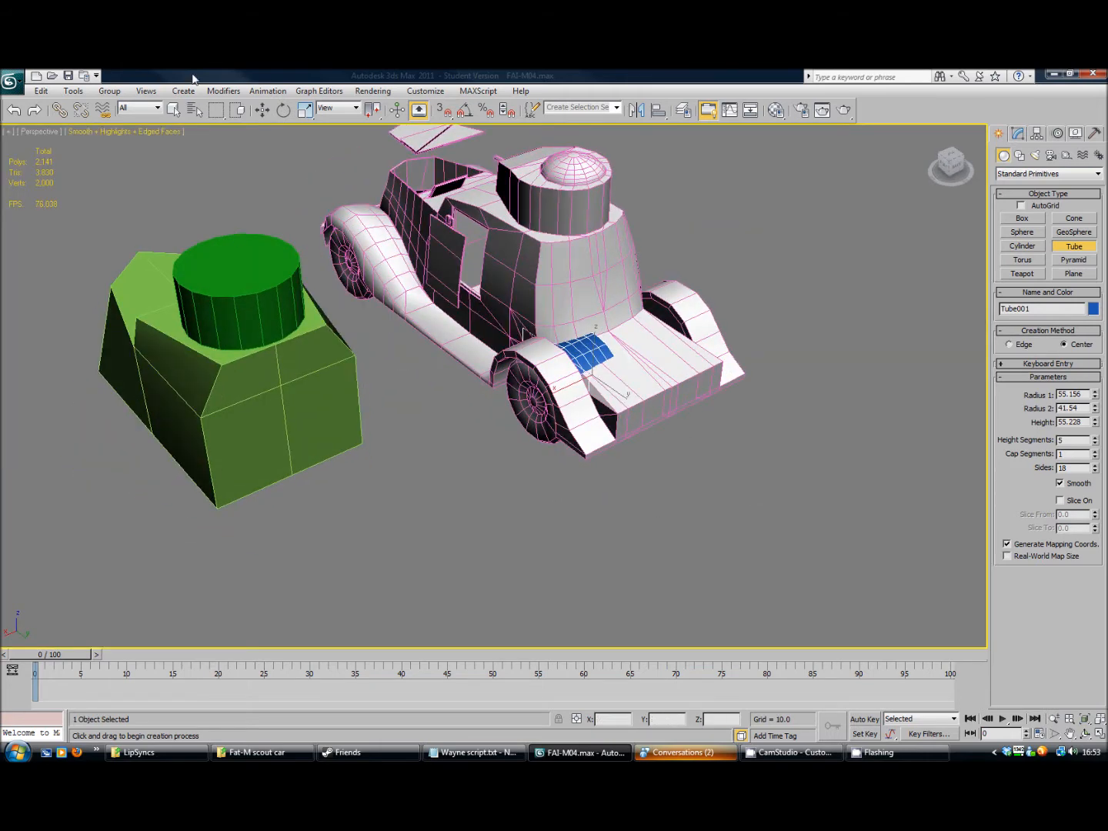
{"action": "left_click", "coordinate": [266, 112]}
{"action": "left_click_drag", "start_coordinate": [564, 394], "coordinate": [511, 423]}
{"action": "middle_click_drag", "start_coordinate": [524, 435], "coordinate": [569, 426], "text": "alt"}
{"action": "scroll", "coordinate": [591, 462], "scroll_direction": "up", "scroll_amount": 3}
{"action": "left_click_drag", "start_coordinate": [556, 403], "coordinate": [557, 389]}
{"action": "middle_click_drag", "start_coordinate": [559, 409], "coordinate": [621, 423], "text": "alt"}
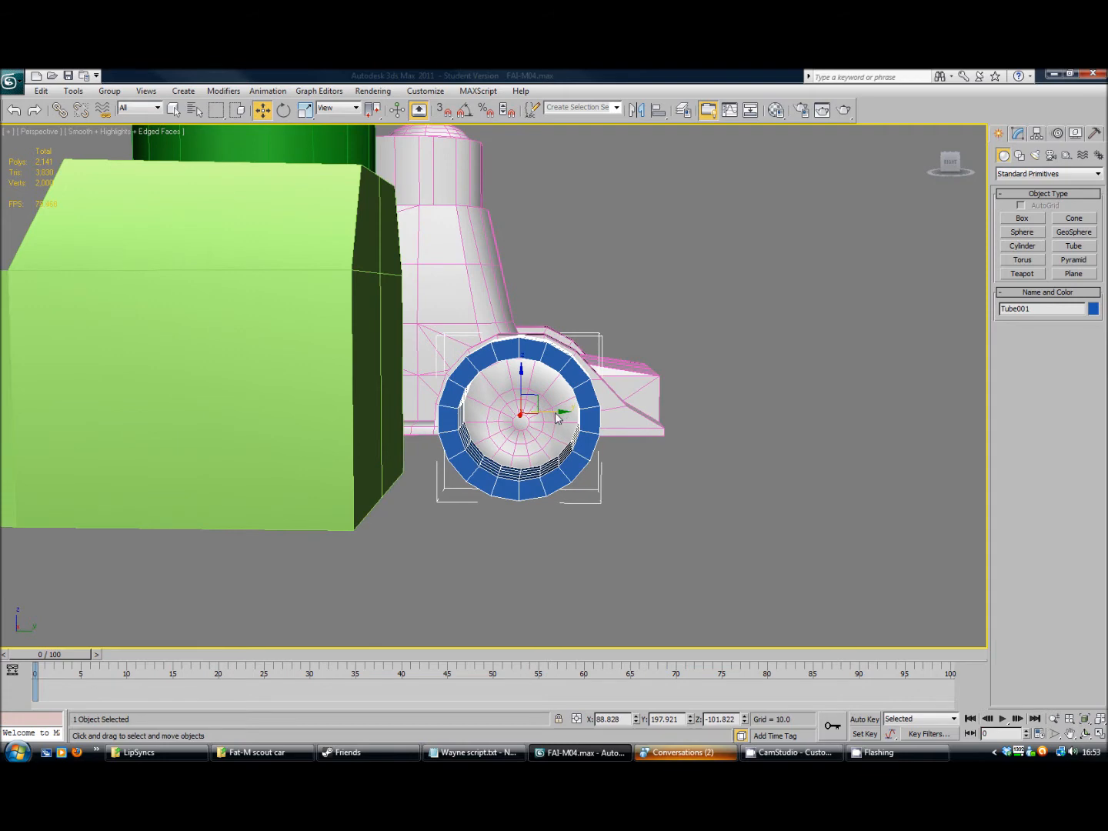
Set the tube to 1 height segment and 20 sides, with an outer radius of about 57.4
{"action": "left_click", "coordinate": [1018, 135]}
{"action": "left_click_drag", "start_coordinate": [1094, 335], "coordinate": [1103, 442]}
{"action": "right_click", "coordinate": [1095, 334]}
{"action": "middle_click_drag", "start_coordinate": [578, 493], "coordinate": [554, 516], "text": "alt"}
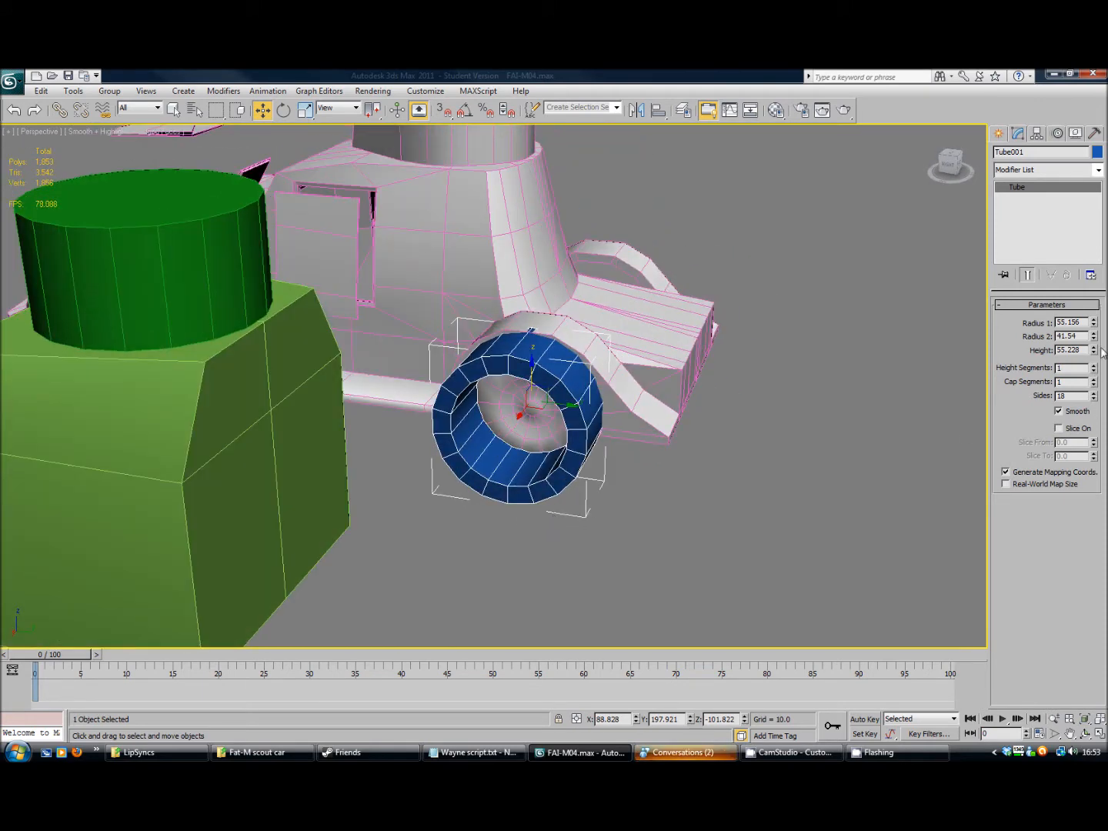
{"action": "left_click_drag", "start_coordinate": [1093, 323], "coordinate": [1094, 318]}
{"action": "middle_click_drag", "start_coordinate": [659, 499], "coordinate": [689, 460], "text": "alt"}
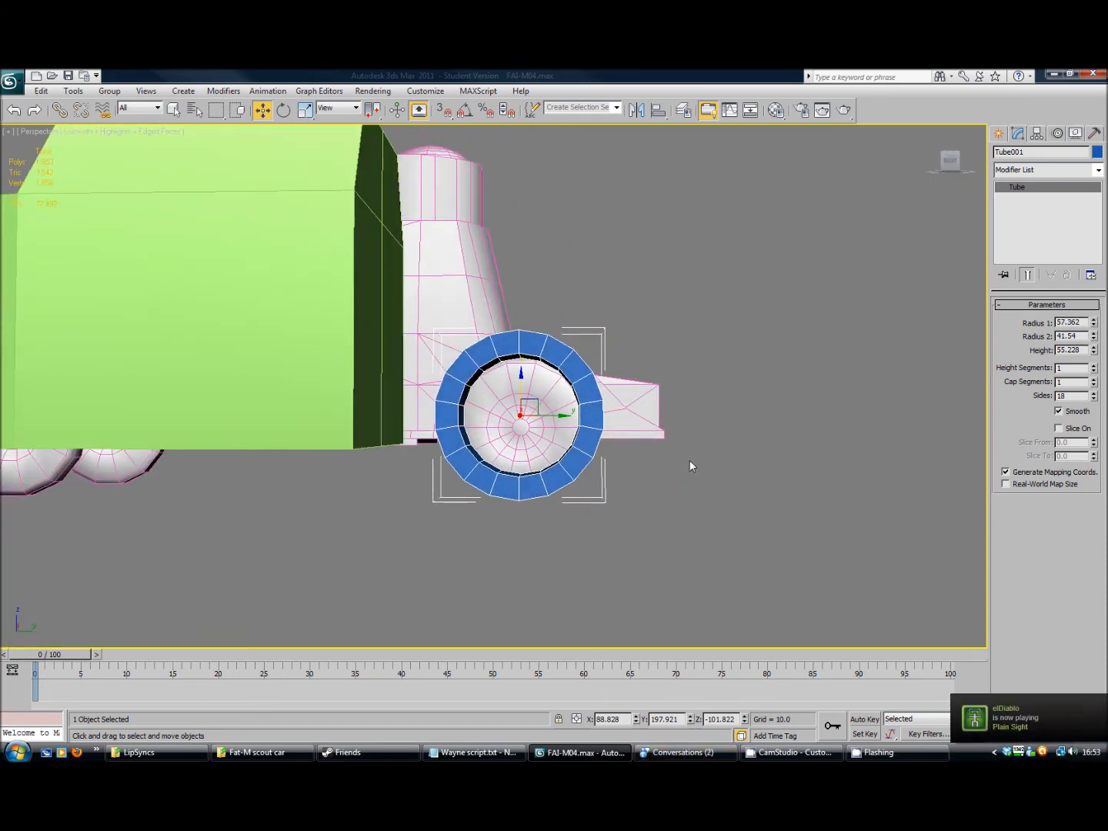
{"action": "left_click", "coordinate": [1094, 392]}
{"action": "left_click", "coordinate": [1094, 393]}
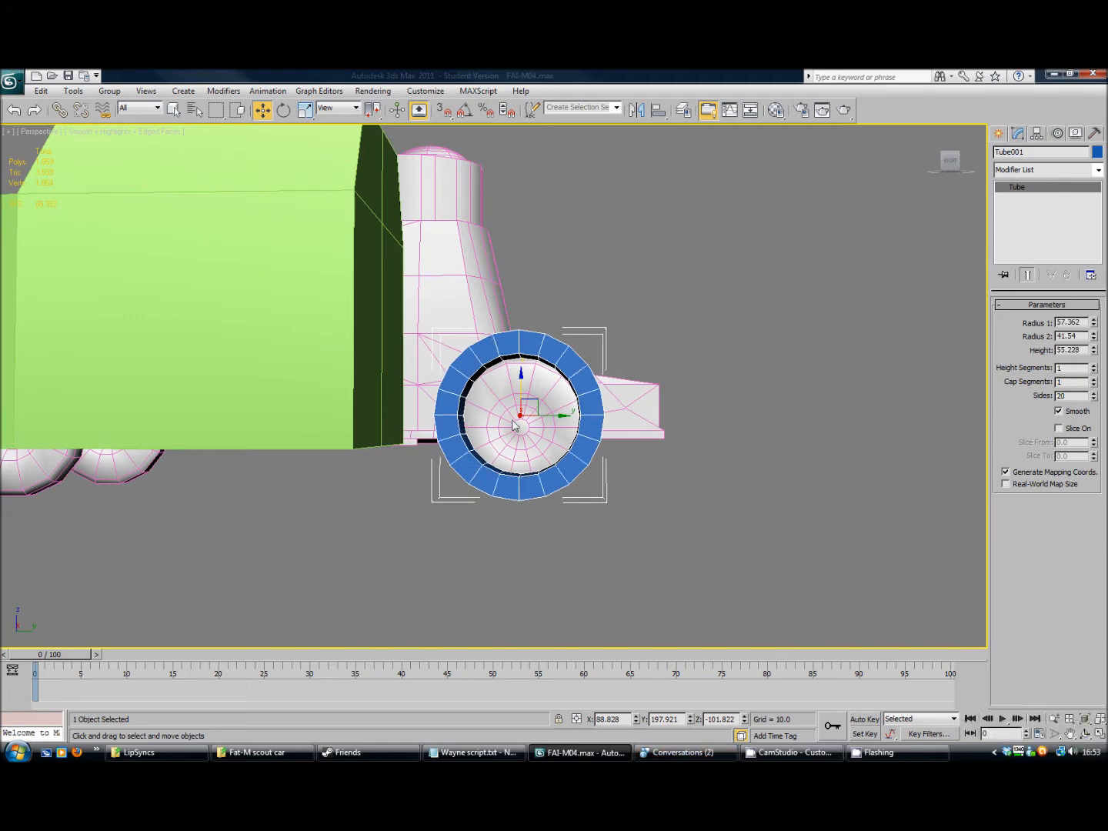
Lower the tube slightly to centre it on the rear wheel and convert it to Editable Poly
{"action": "left_click_drag", "start_coordinate": [524, 398], "coordinate": [519, 405]}
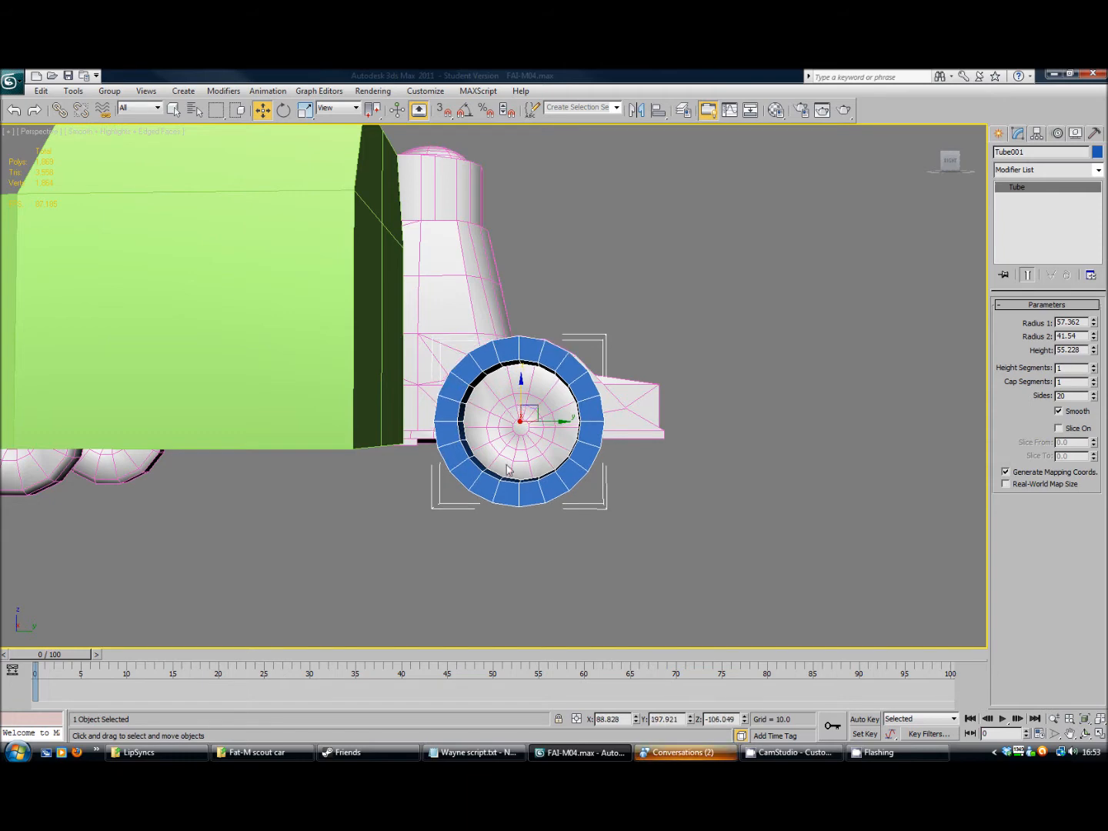
{"action": "right_click", "coordinate": [571, 485]}
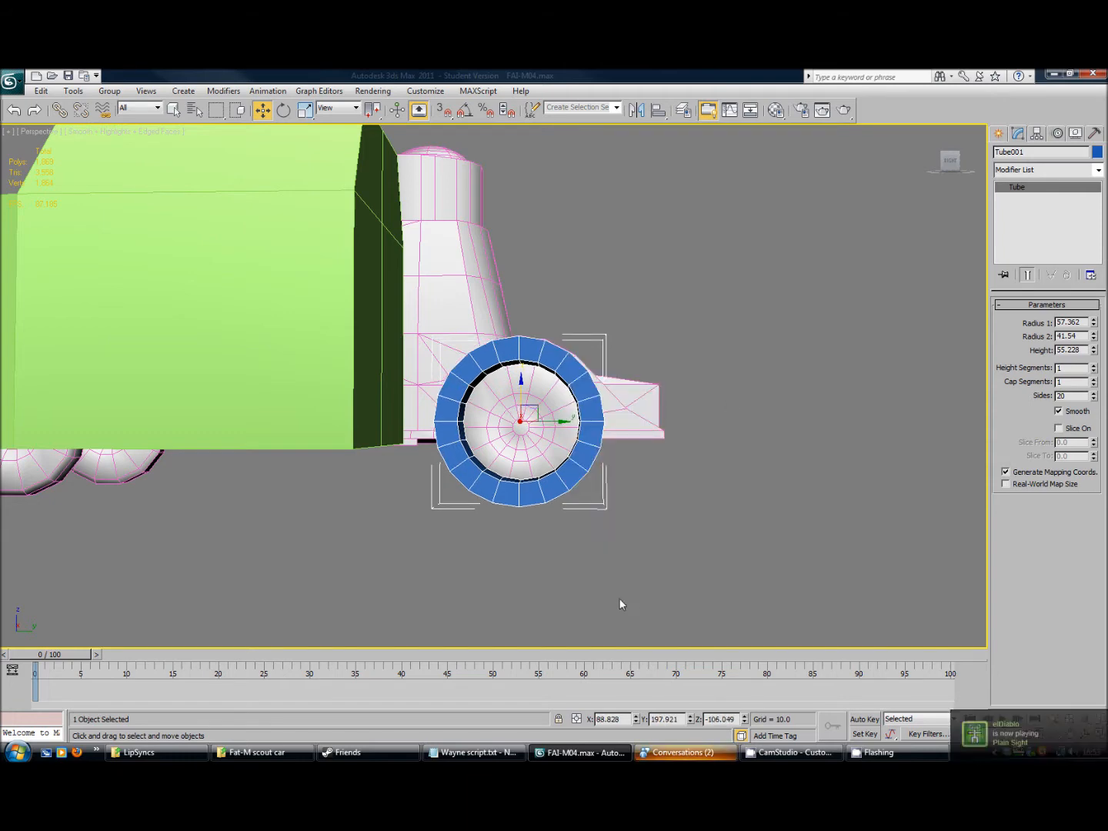
{"action": "right_click", "coordinate": [571, 469]}
{"action": "mouse_move", "coordinate": [615, 602]}
{"action": "left_click", "coordinate": [697, 615]}
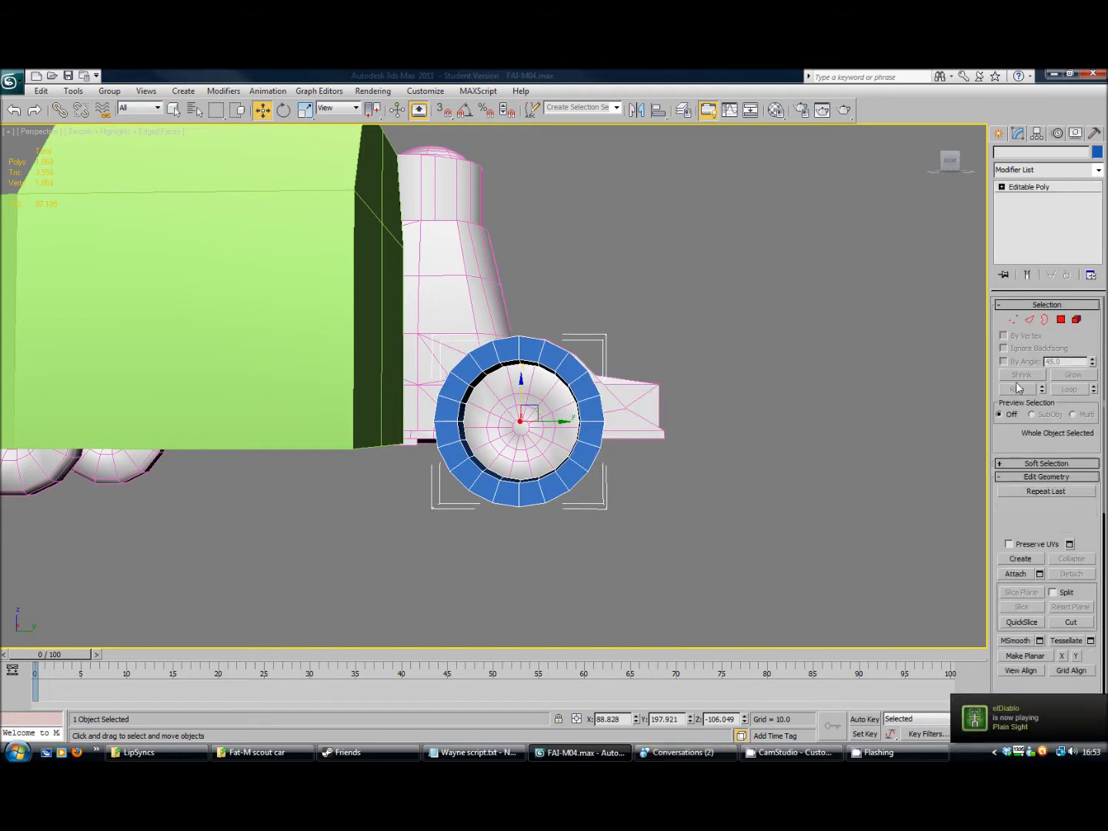
Select all polygons in the lower half of the tube and delete them to leave a wheel arch
{"action": "left_click", "coordinate": [1060, 322]}
{"action": "left_click_drag", "start_coordinate": [722, 484], "coordinate": [692, 521]}
{"action": "left_click_drag", "start_coordinate": [654, 474], "coordinate": [395, 548]}
{"action": "left_click_drag", "start_coordinate": [633, 433], "coordinate": [452, 509]}
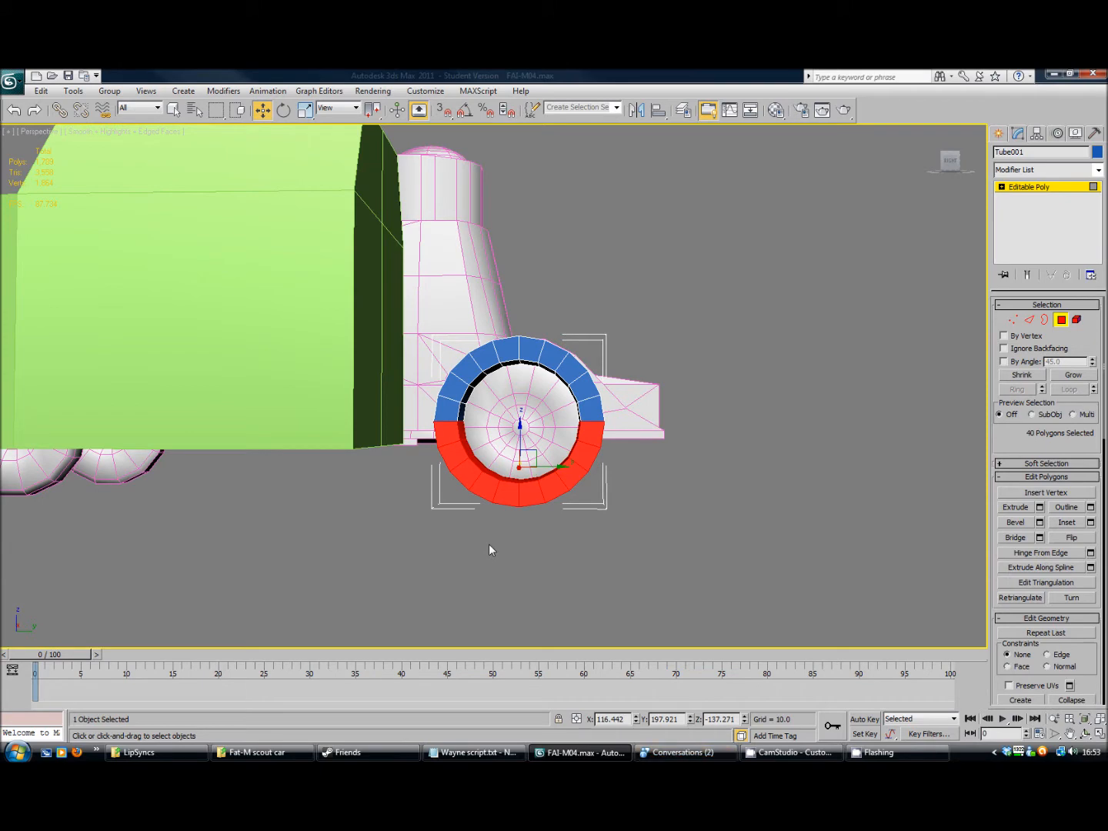
{"action": "key", "text": "Delete"}
Cap the open borders at both lower ends of the wheel arch
{"action": "key", "text": "3"}
{"action": "middle_click_drag", "start_coordinate": [866, 404], "coordinate": [607, 394], "text": "alt"}
{"action": "left_click", "coordinate": [598, 396]}
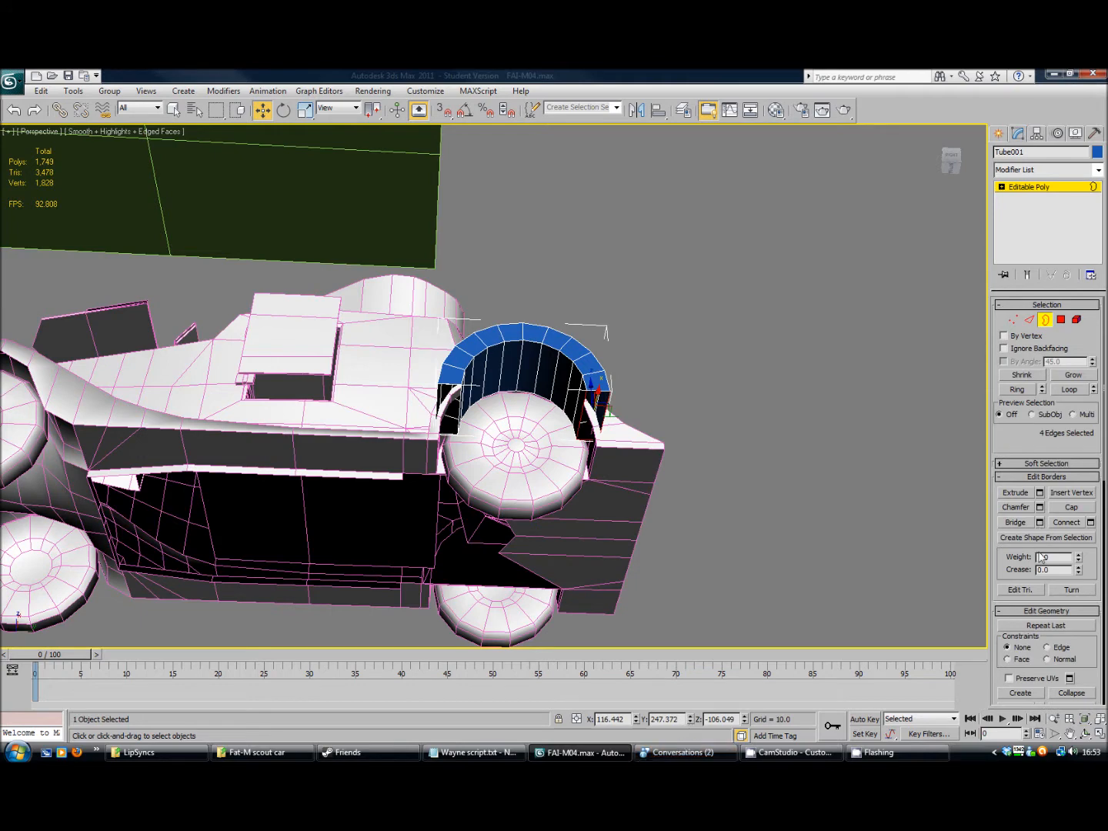
{"action": "left_click", "coordinate": [1071, 507]}
{"action": "left_click", "coordinate": [454, 386]}
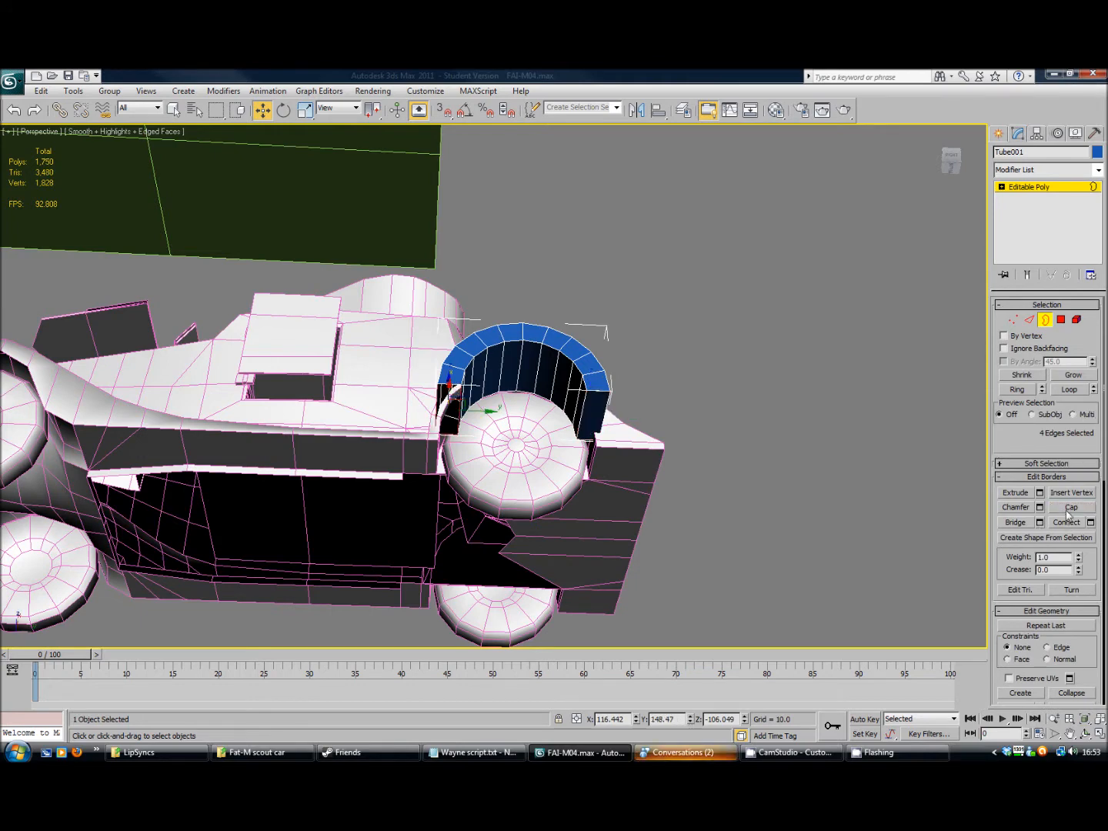
Select the capped end polygons at both lower ends of the wheel arch and extrude them downward by 10
{"action": "middle_click_drag", "start_coordinate": [565, 470], "coordinate": [679, 420], "text": "alt"}
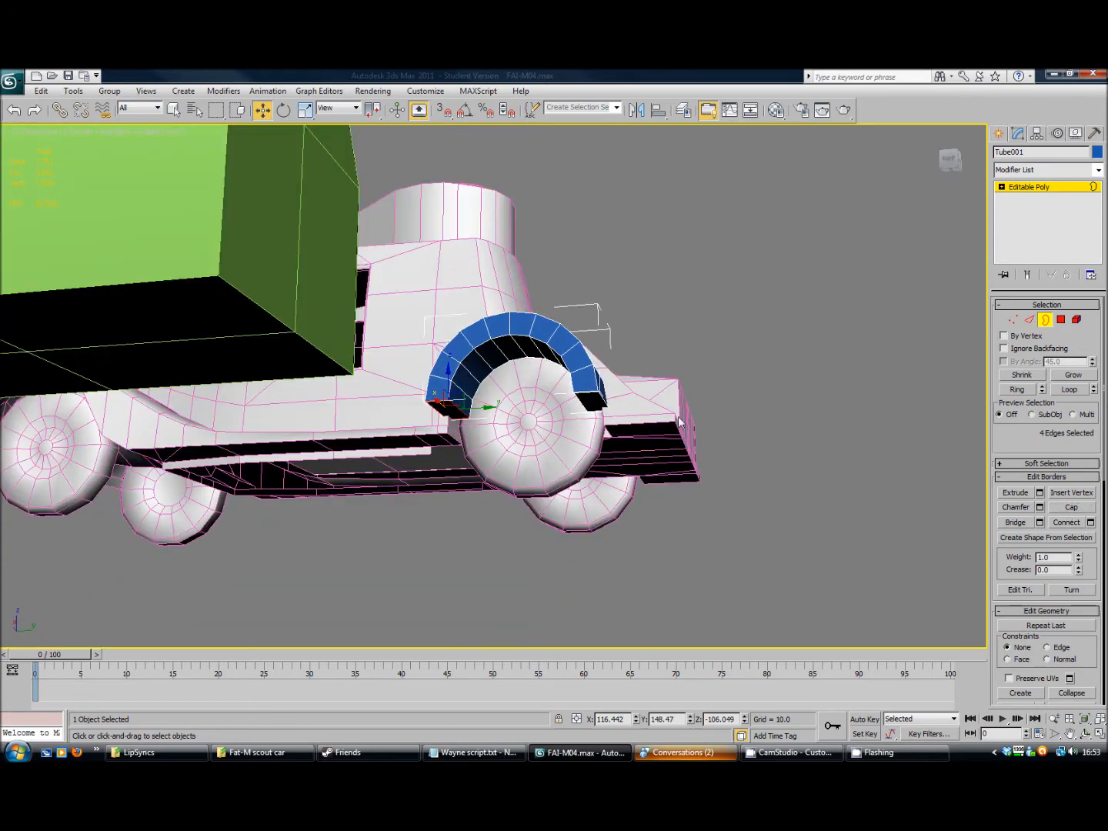
{"action": "left_click", "coordinate": [1061, 319]}
{"action": "left_click", "coordinate": [593, 394]}
{"action": "middle_click_drag", "start_coordinate": [594, 394], "coordinate": [645, 430], "text": "alt"}
{"action": "left_click", "coordinate": [1042, 508]}
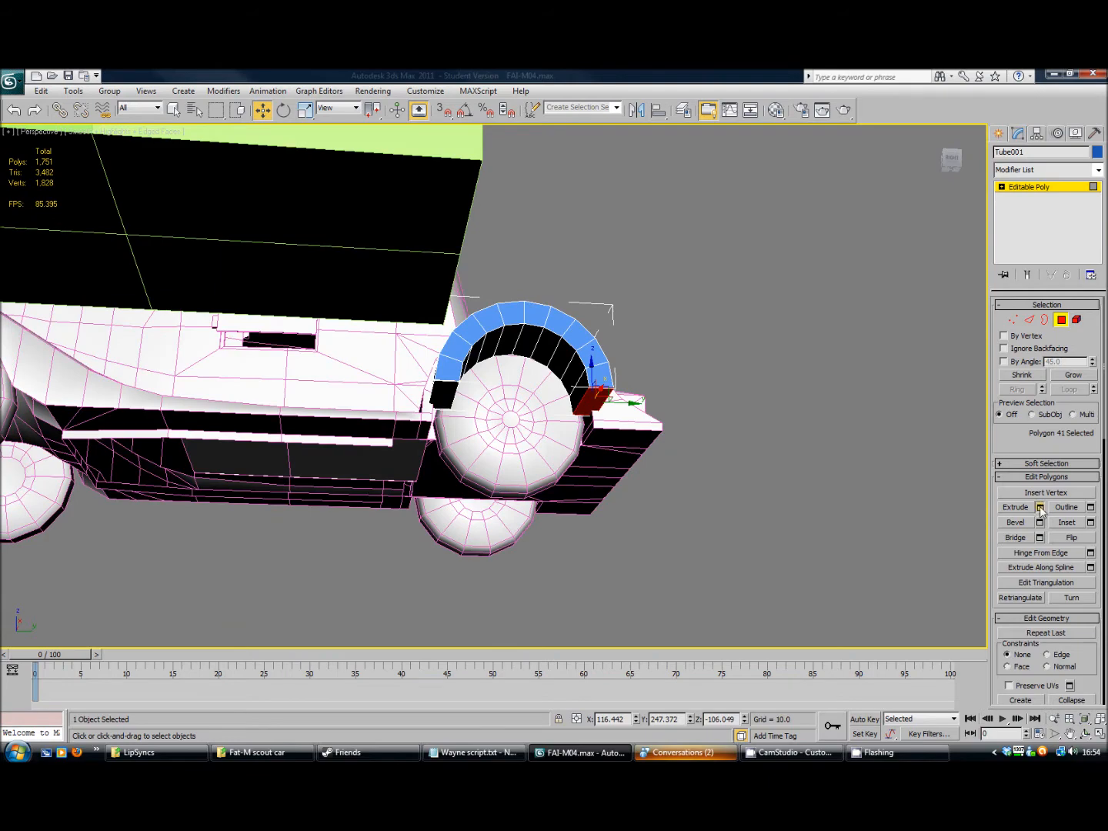
{"action": "left_click", "coordinate": [443, 391], "text": "ctrl"}
{"action": "middle_click_drag", "start_coordinate": [579, 452], "coordinate": [592, 459], "text": "alt"}
{"action": "mouse_move", "coordinate": [520, 454]}
{"action": "middle_mouse_down", "text": "alt"}
{"action": "mouse_move", "coordinate": [453, 442]}
{"action": "mouse_move", "coordinate": [503, 465]}
{"action": "middle_mouse_up", "text": "alt"}
Select the forward-facing polygon at the wheel arch's front foot and extrude it about 147.9 to form the running board
{"action": "left_click", "coordinate": [511, 442]}
{"action": "middle_click_drag", "start_coordinate": [573, 463], "coordinate": [976, 509], "text": "alt"}
{"action": "left_click", "coordinate": [1039, 507]}
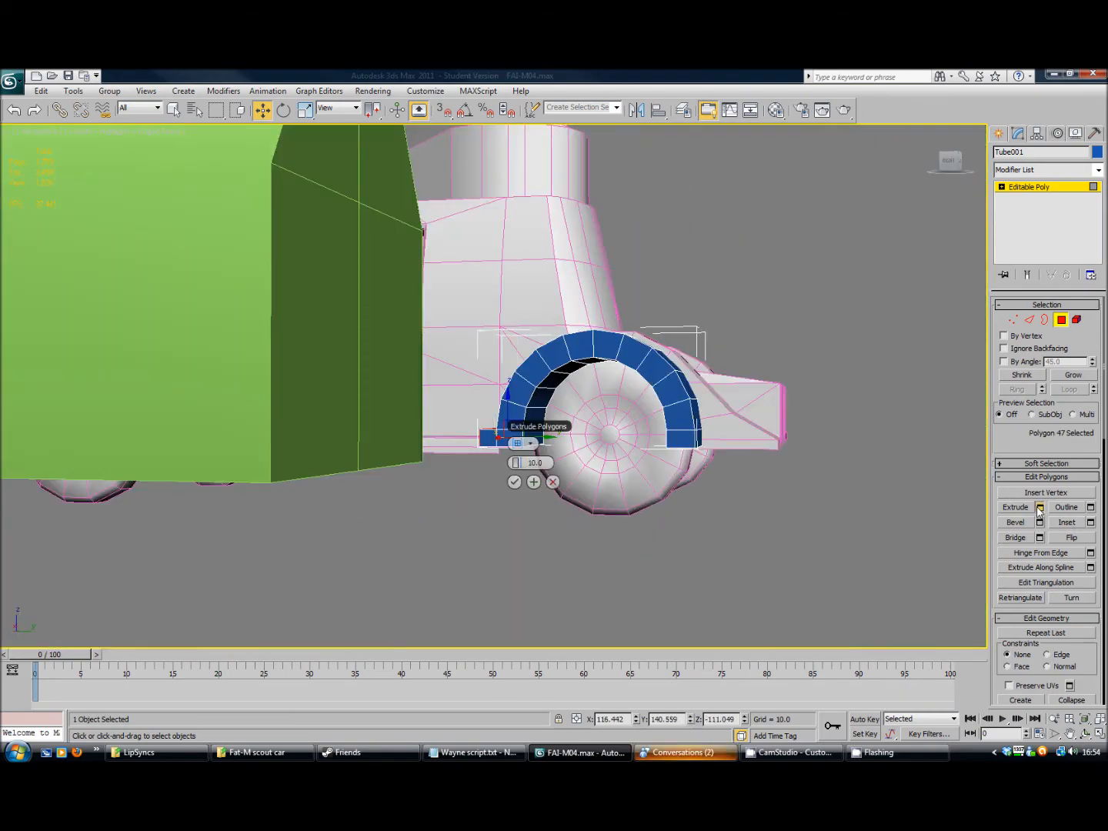
{"action": "middle_click_drag", "start_coordinate": [462, 488], "coordinate": [534, 495], "text": "alt"}
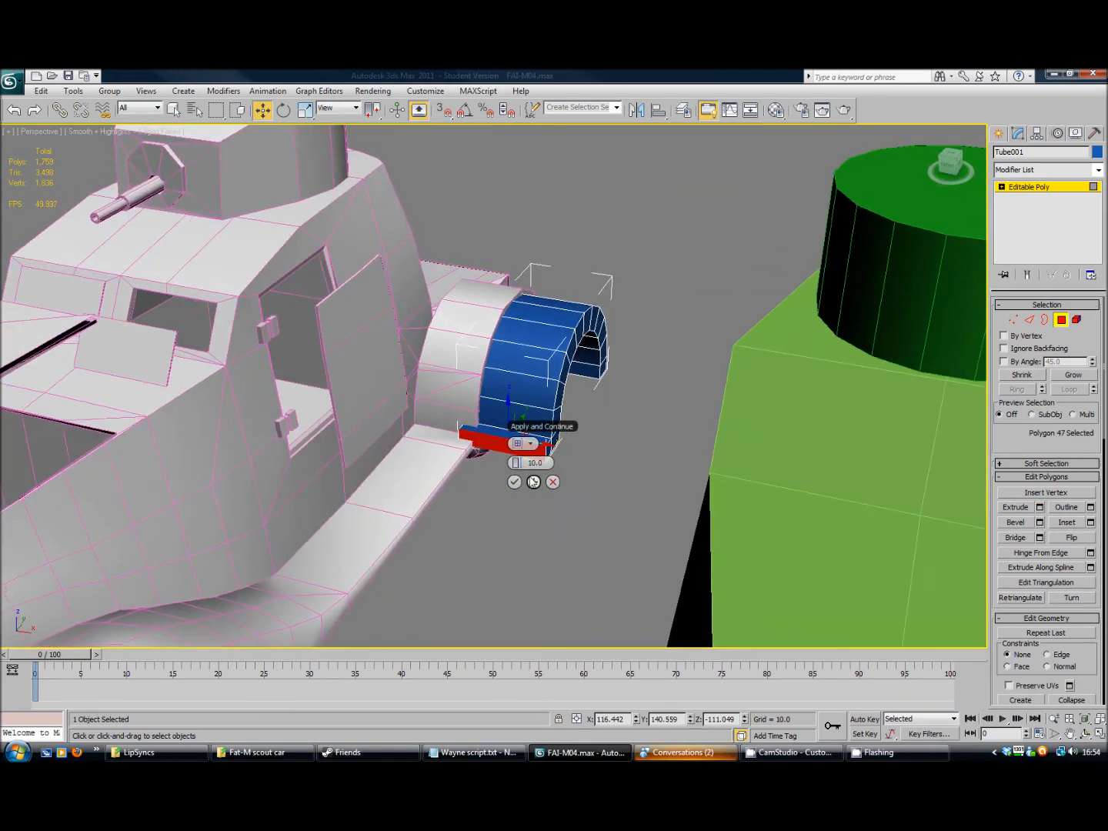
{"action": "left_click_drag", "start_coordinate": [522, 465], "coordinate": [661, 438]}
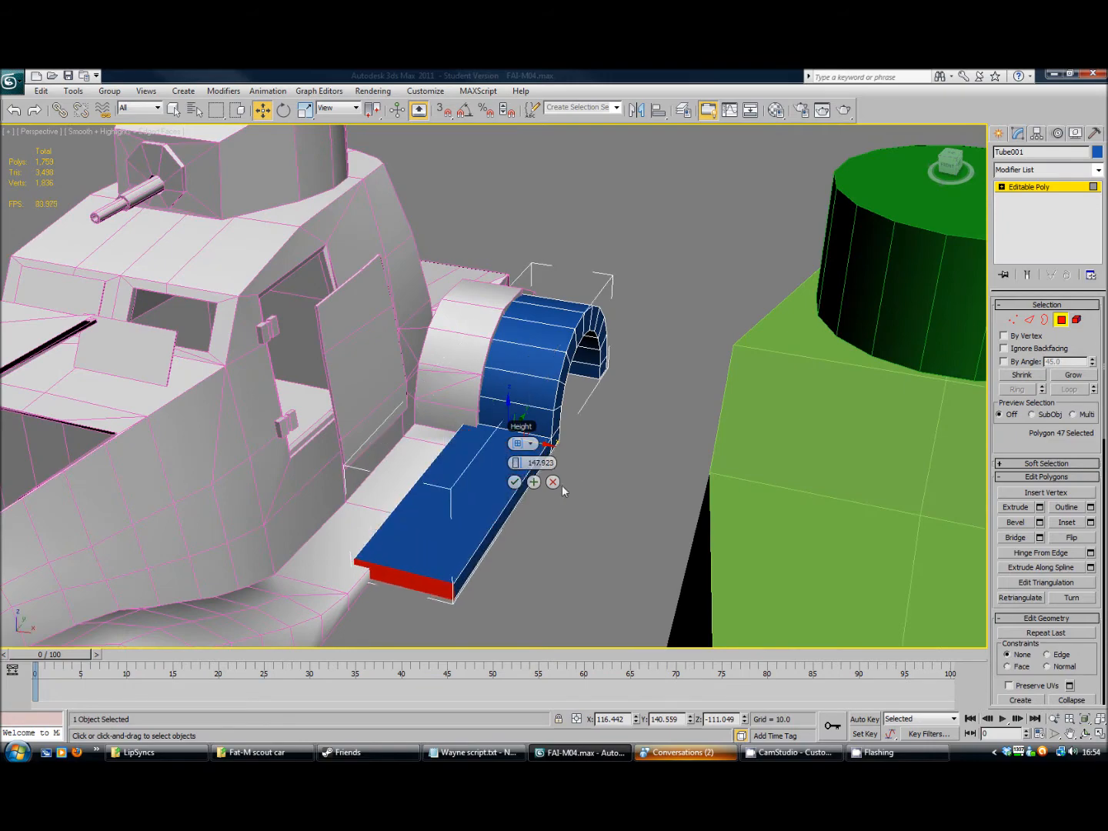
{"action": "left_click", "coordinate": [514, 481]}
Select the four outer vertices at the wheel arch's rear foot and move them back to the end of the reference car
{"action": "middle_click_drag", "start_coordinate": [681, 415], "coordinate": [501, 317], "text": "alt"}
{"action": "left_click", "coordinate": [1014, 320]}
{"action": "left_click_drag", "start_coordinate": [560, 412], "coordinate": [557, 411]}
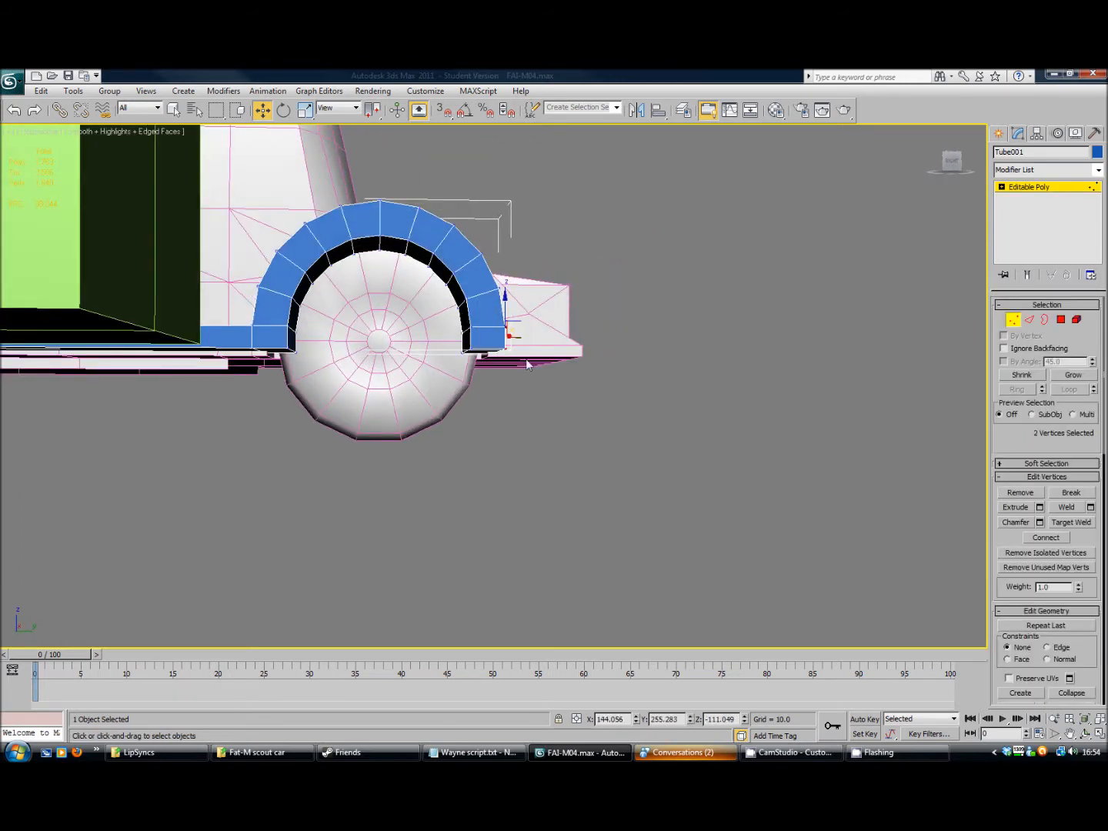
{"action": "middle_click_drag", "start_coordinate": [526, 357], "coordinate": [489, 323], "text": "alt"}
{"action": "left_click_drag", "start_coordinate": [528, 337], "coordinate": [600, 340]}
{"action": "scroll", "coordinate": [470, 396], "scroll_direction": "up", "scroll_amount": 3}
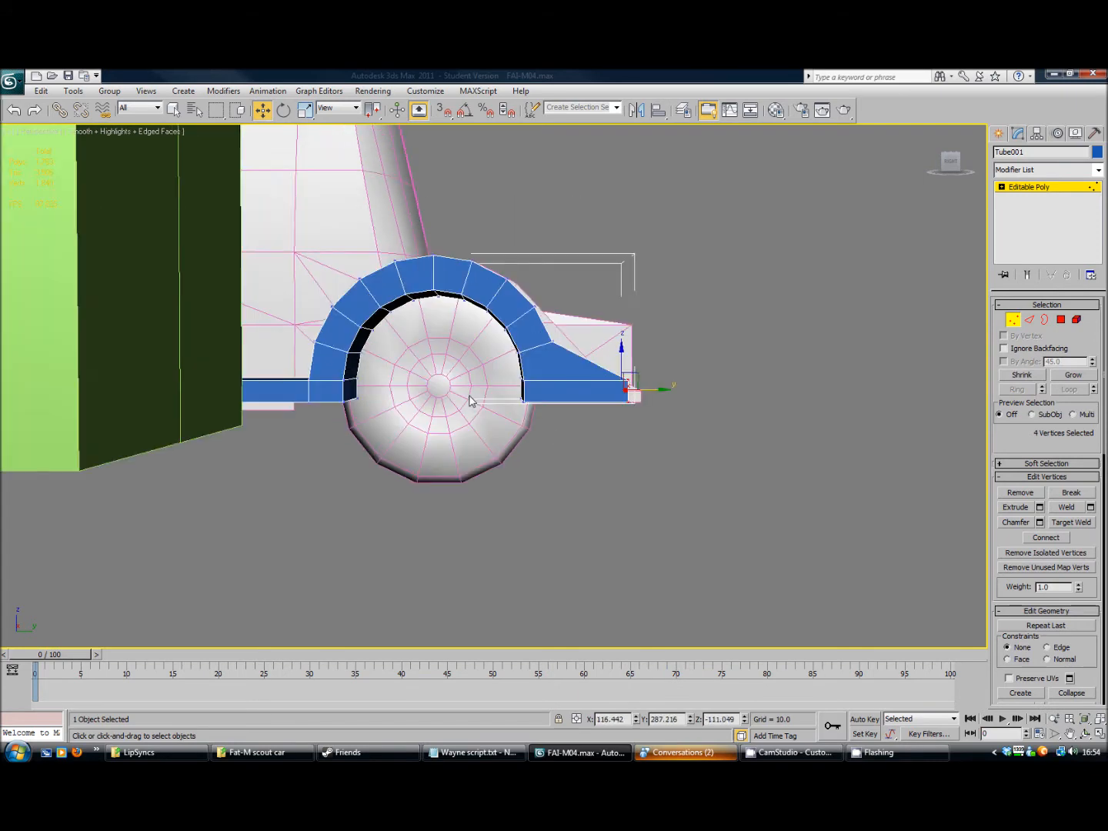
Select the turret element of the white reference car and move it straight up, clear of the hull
{"action": "middle_click_drag", "start_coordinate": [464, 375], "coordinate": [633, 378]}
{"action": "middle_click_drag", "start_coordinate": [544, 394], "coordinate": [558, 463]}
{"action": "scroll", "coordinate": [637, 426], "scroll_direction": "down", "scroll_amount": 8}
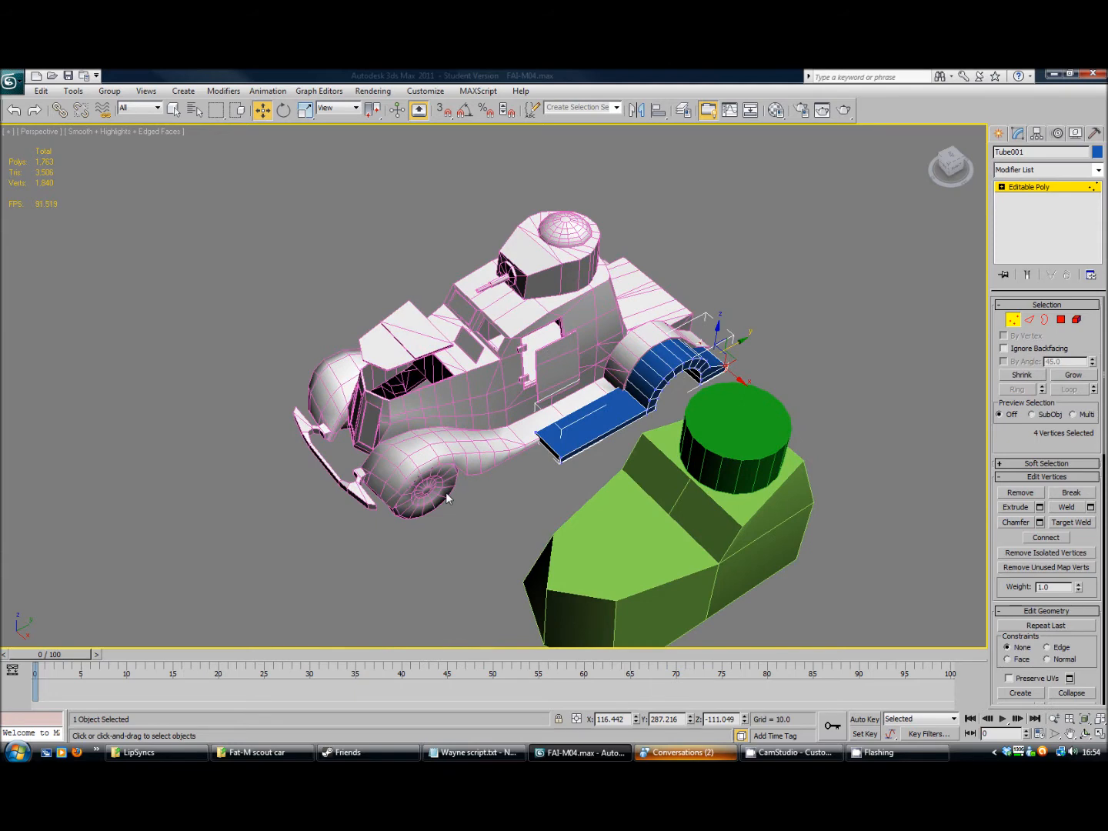
{"action": "middle_click_drag", "start_coordinate": [459, 453], "coordinate": [721, 319]}
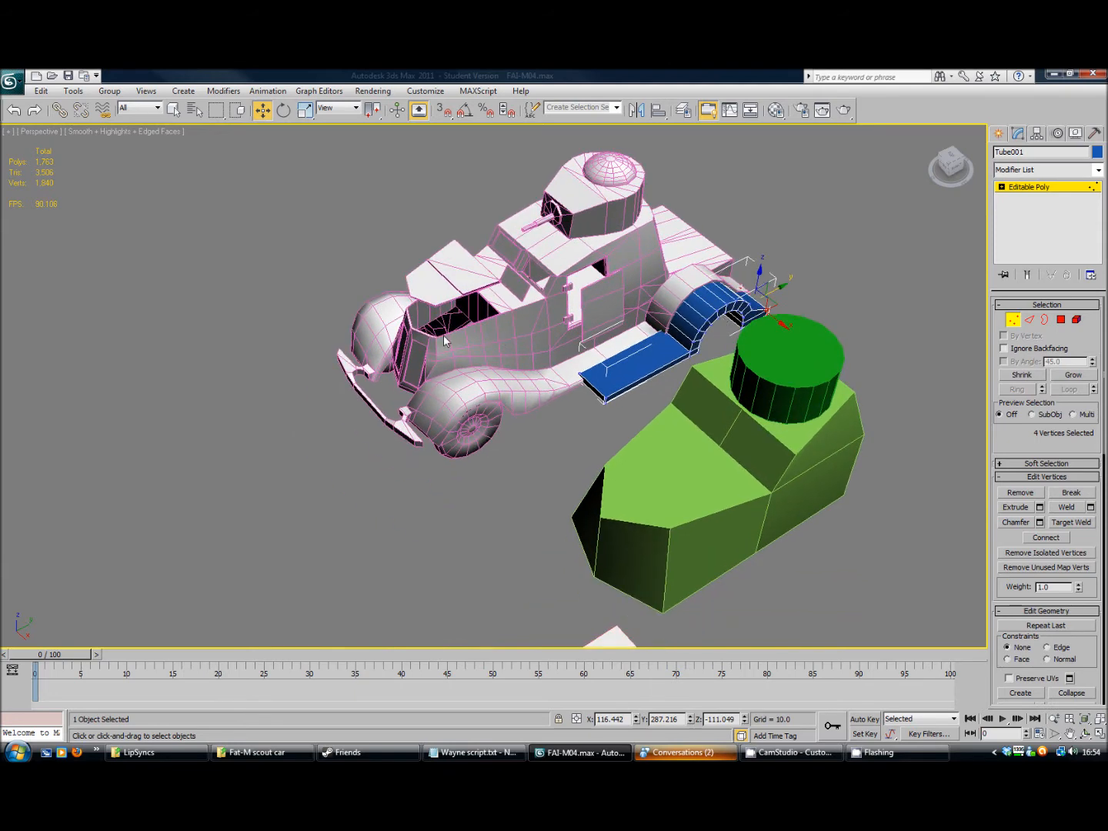
{"action": "middle_click_drag", "start_coordinate": [612, 439], "coordinate": [531, 526]}
{"action": "scroll", "coordinate": [531, 526], "scroll_direction": "up", "scroll_amount": 6}
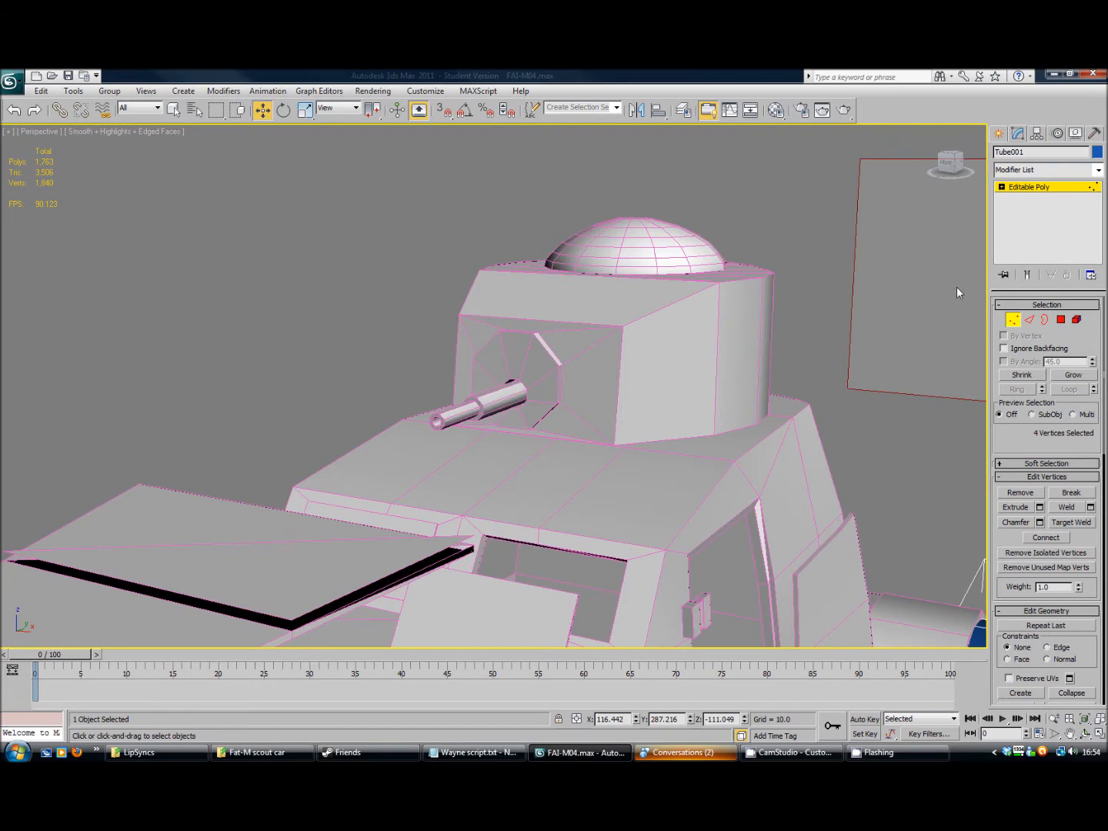
{"action": "left_click", "coordinate": [1076, 320]}
{"action": "left_click", "coordinate": [1031, 188]}
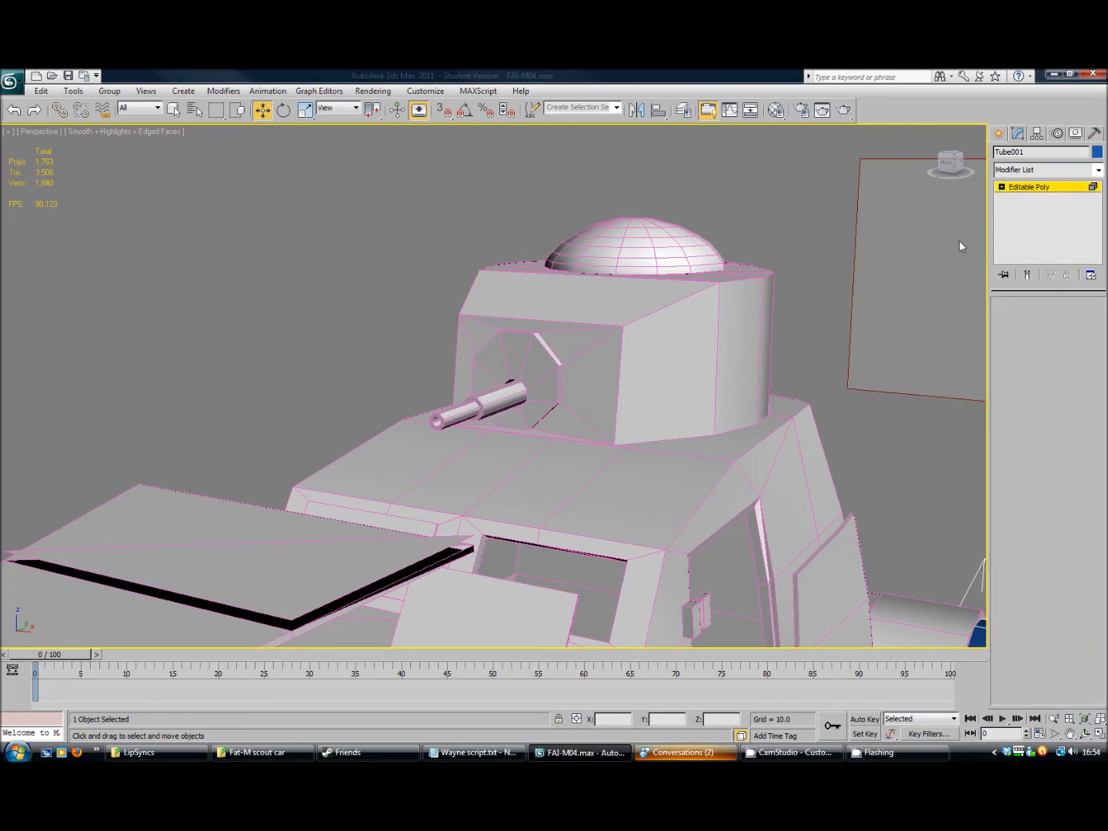
{"action": "left_click", "coordinate": [706, 400]}
{"action": "left_click", "coordinate": [1076, 321]}
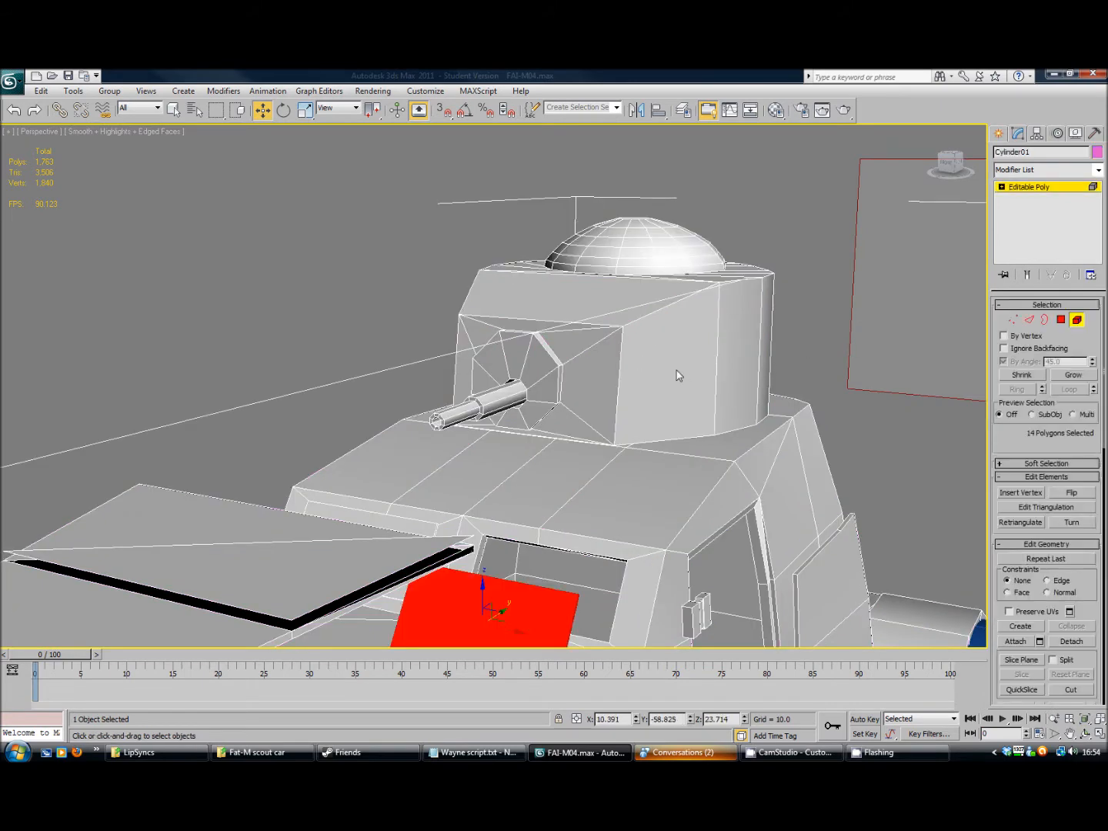
{"action": "left_click", "coordinate": [598, 288]}
{"action": "left_click_drag", "start_coordinate": [593, 324], "coordinate": [586, 108]}
{"action": "middle_click_drag", "start_coordinate": [613, 346], "coordinate": [573, 314], "text": "alt"}
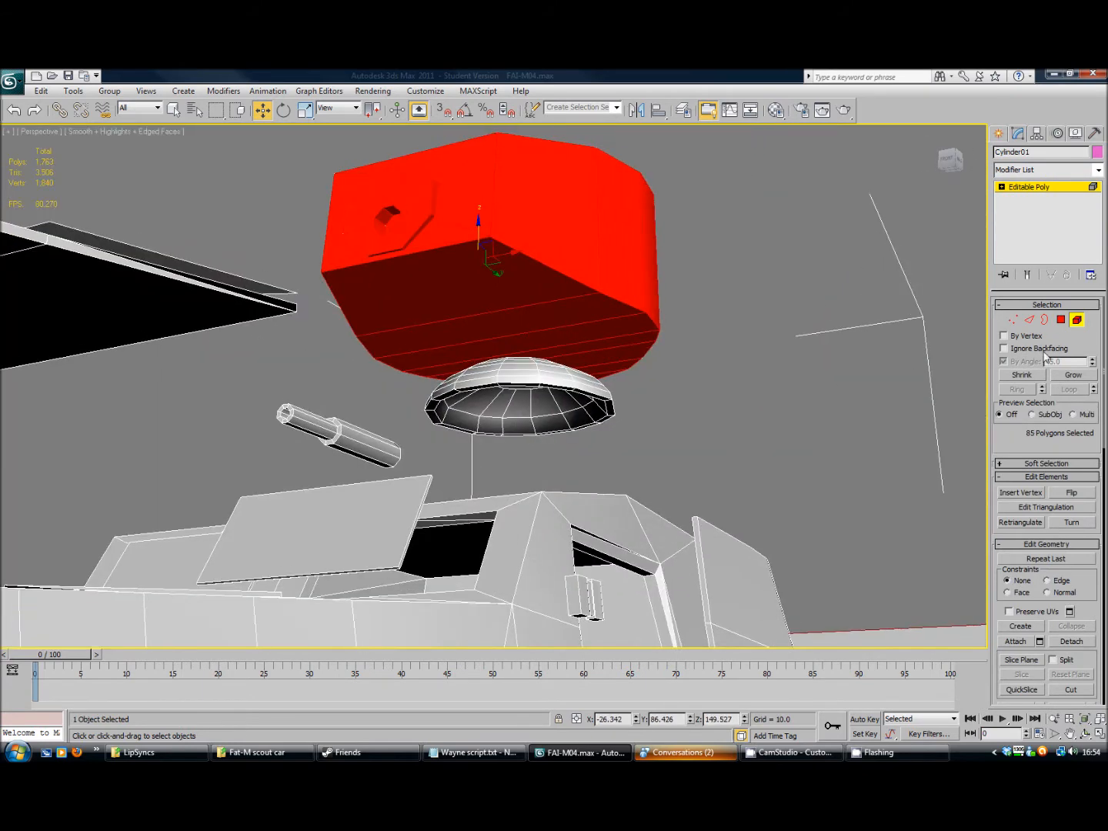
Delete the polygons on the raised turret's underside and the flat circular polygon inside it
{"action": "left_click", "coordinate": [1062, 320]}
{"action": "left_click", "coordinate": [497, 278]}
{"action": "key", "text": "Delete"}
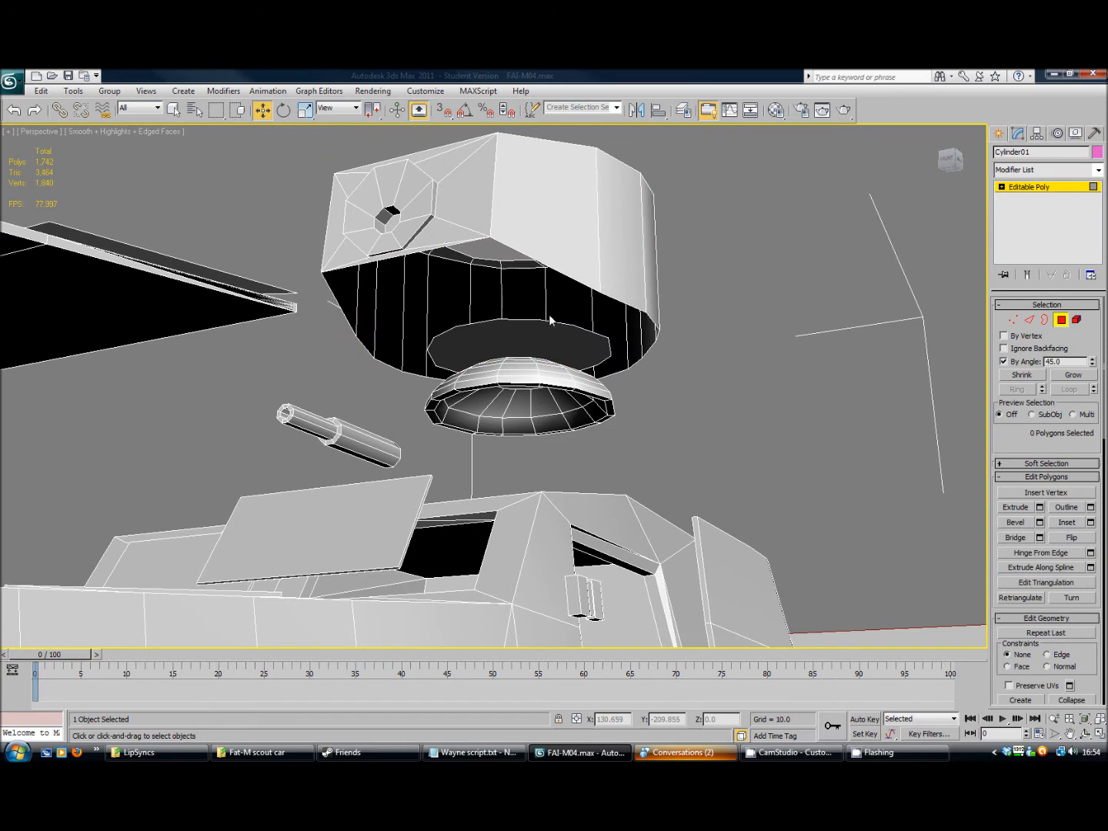
{"action": "middle_click_drag", "start_coordinate": [662, 362], "coordinate": [666, 417], "text": "alt"}
{"action": "left_click", "coordinate": [589, 399]}
{"action": "key", "text": "Delete"}
Create a 3-sided cylinder with a radius of about 3.38 and height of about 39.3 beside the reference car's front wheel
{"action": "middle_click_drag", "start_coordinate": [618, 359], "coordinate": [562, 332], "text": "alt"}
{"action": "scroll", "coordinate": [564, 332], "scroll_direction": "down", "scroll_amount": 4}
{"action": "middle_click_drag", "start_coordinate": [578, 416], "coordinate": [534, 416], "text": "alt"}
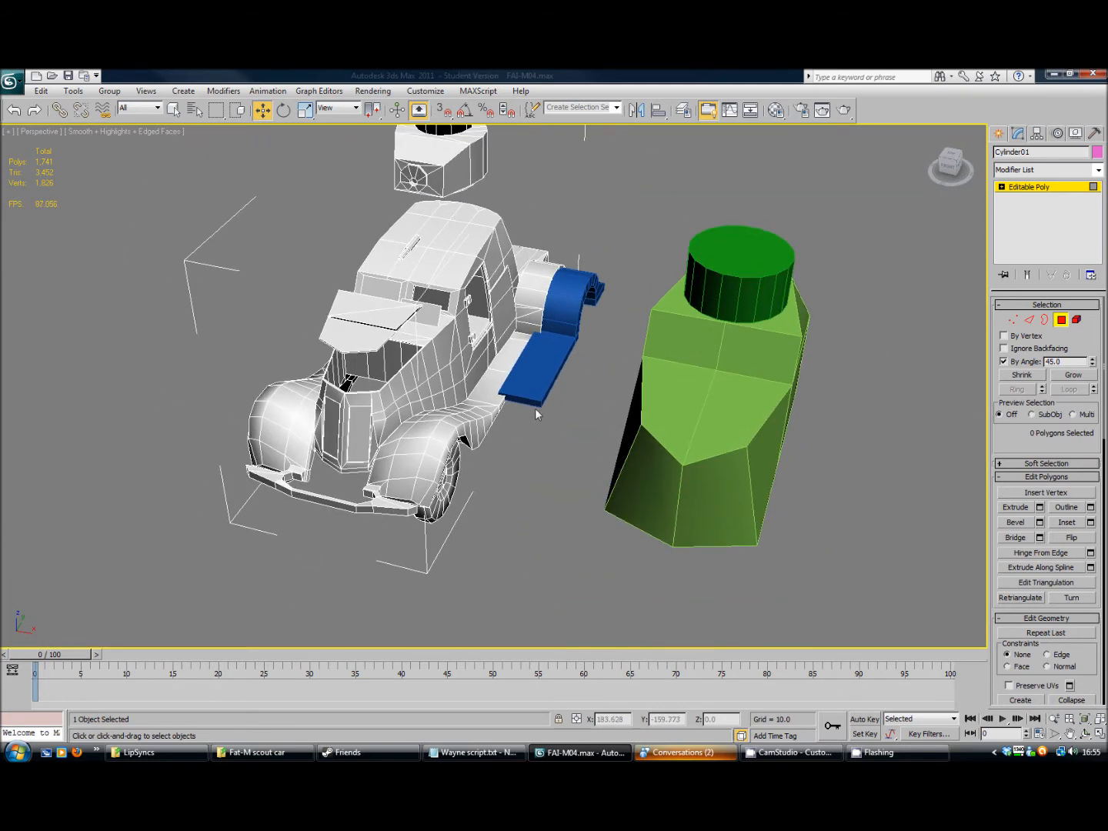
{"action": "left_click", "coordinate": [1000, 137]}
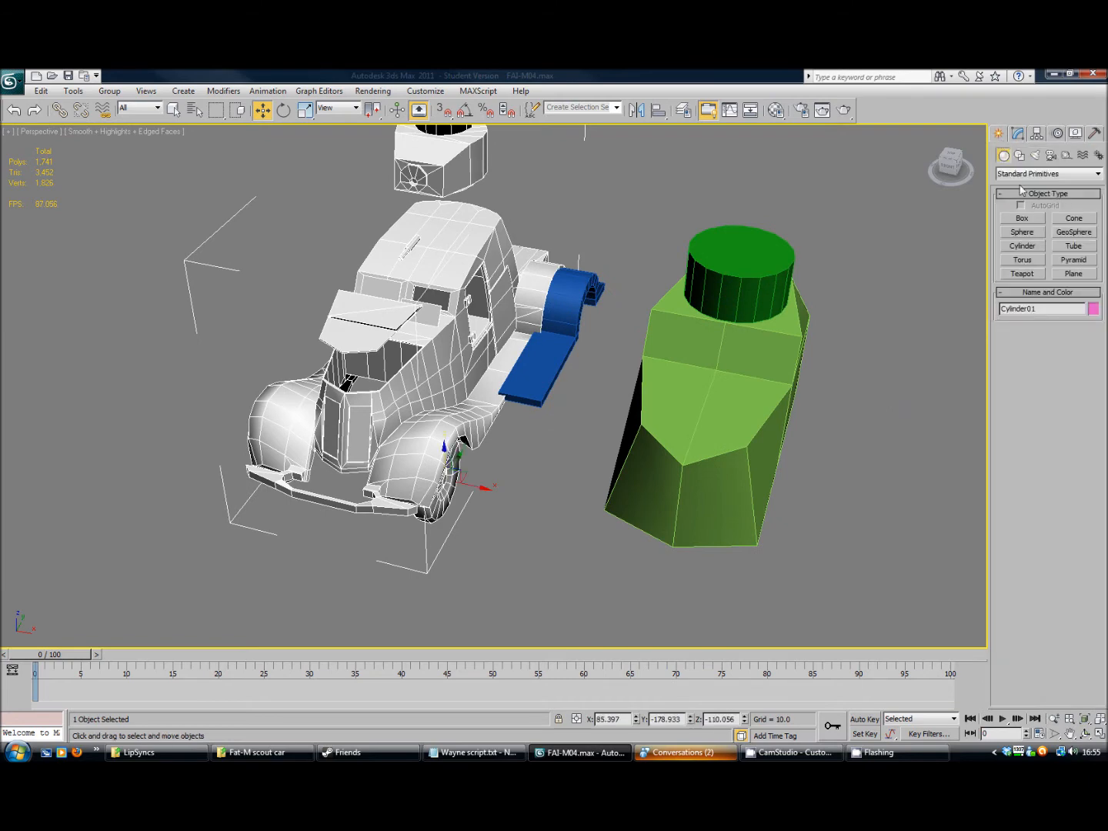
{"action": "scroll", "coordinate": [414, 489], "scroll_direction": "up", "scroll_amount": 6}
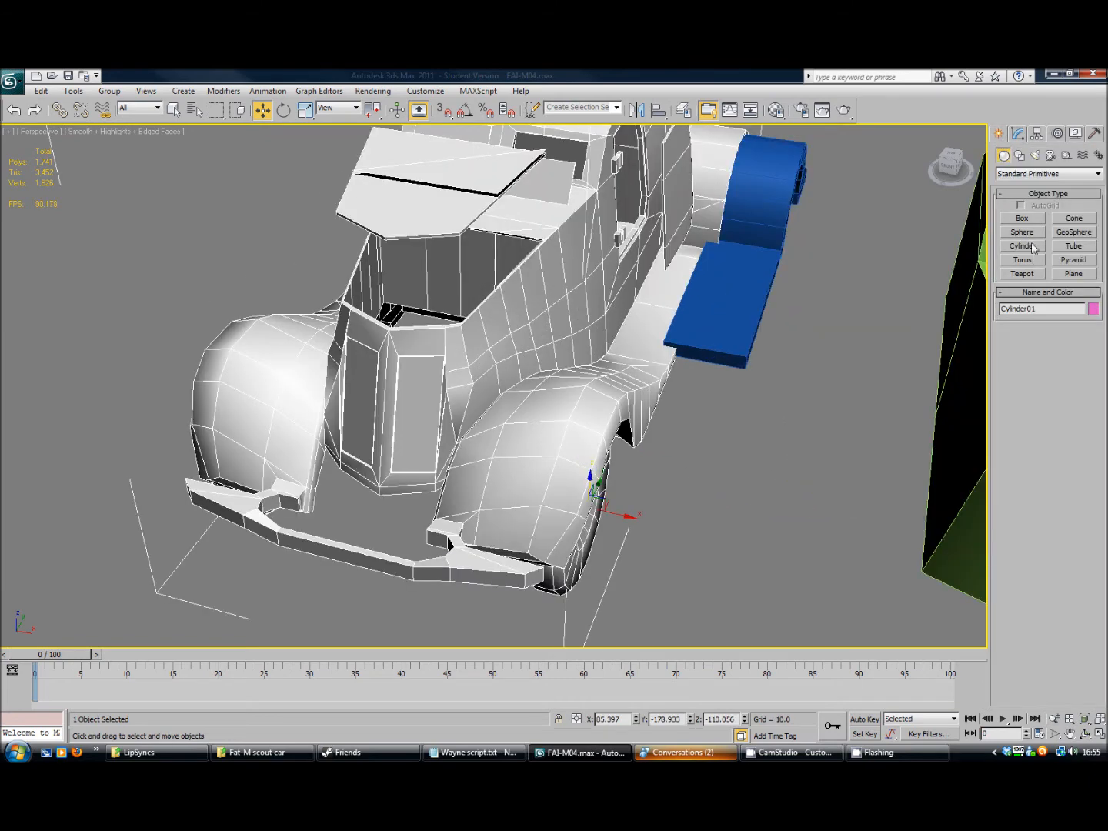
{"action": "left_click", "coordinate": [1021, 247]}
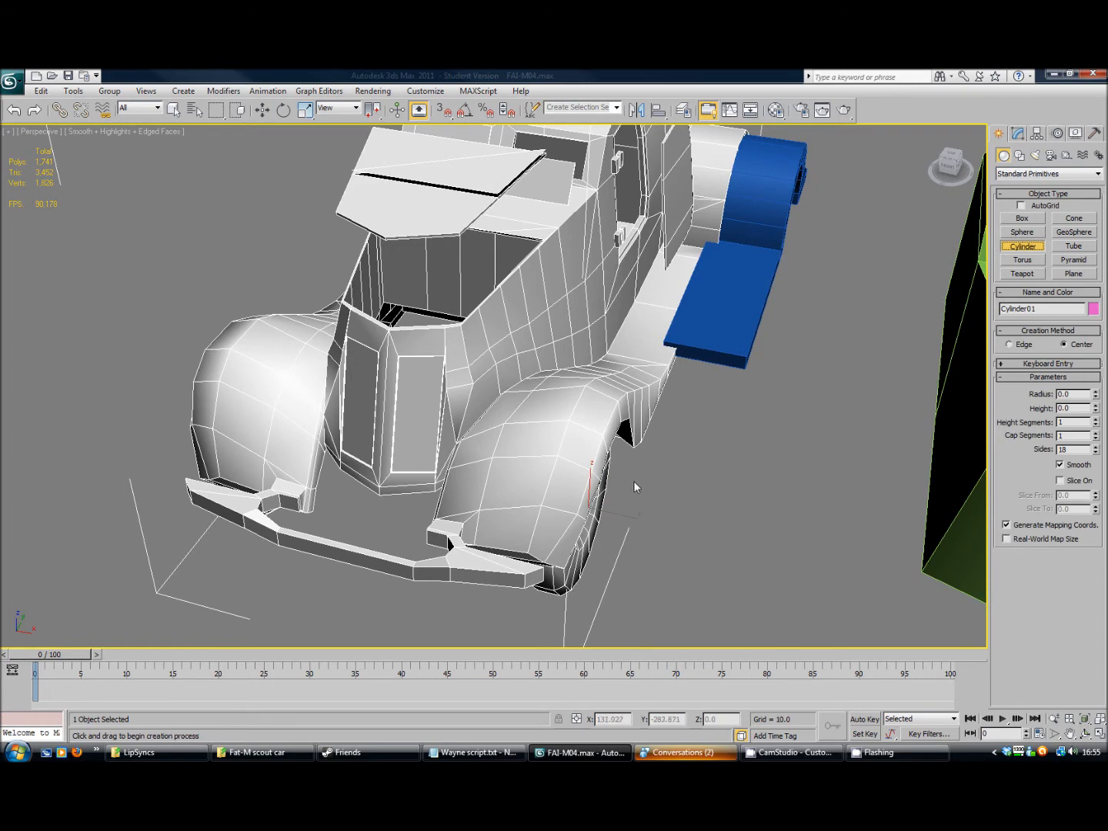
{"action": "middle_click_drag", "start_coordinate": [682, 529], "coordinate": [652, 526], "text": "alt"}
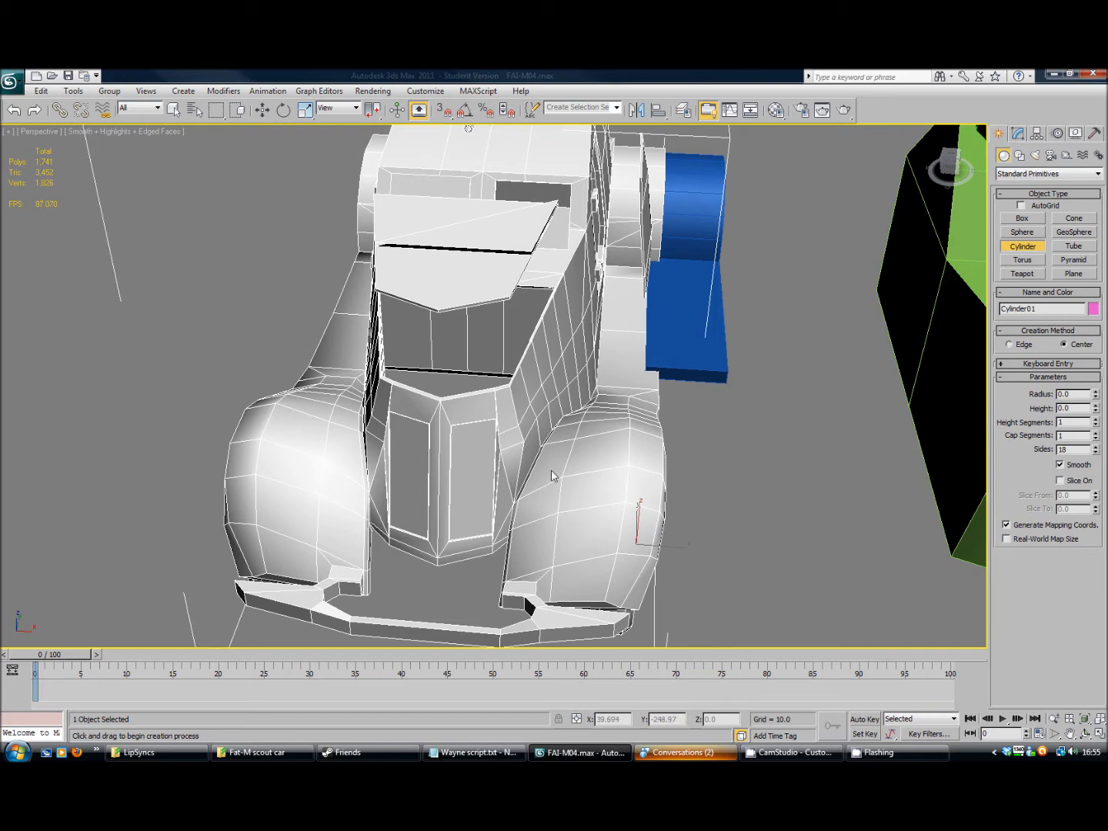
{"action": "middle_click_drag", "start_coordinate": [635, 499], "coordinate": [608, 440]}
{"action": "mouse_move", "coordinate": [687, 493]}
{"action": "left_mouse_down"}
{"action": "mouse_move", "coordinate": [701, 475]}
{"action": "mouse_move", "coordinate": [686, 487]}
{"action": "left_mouse_up"}
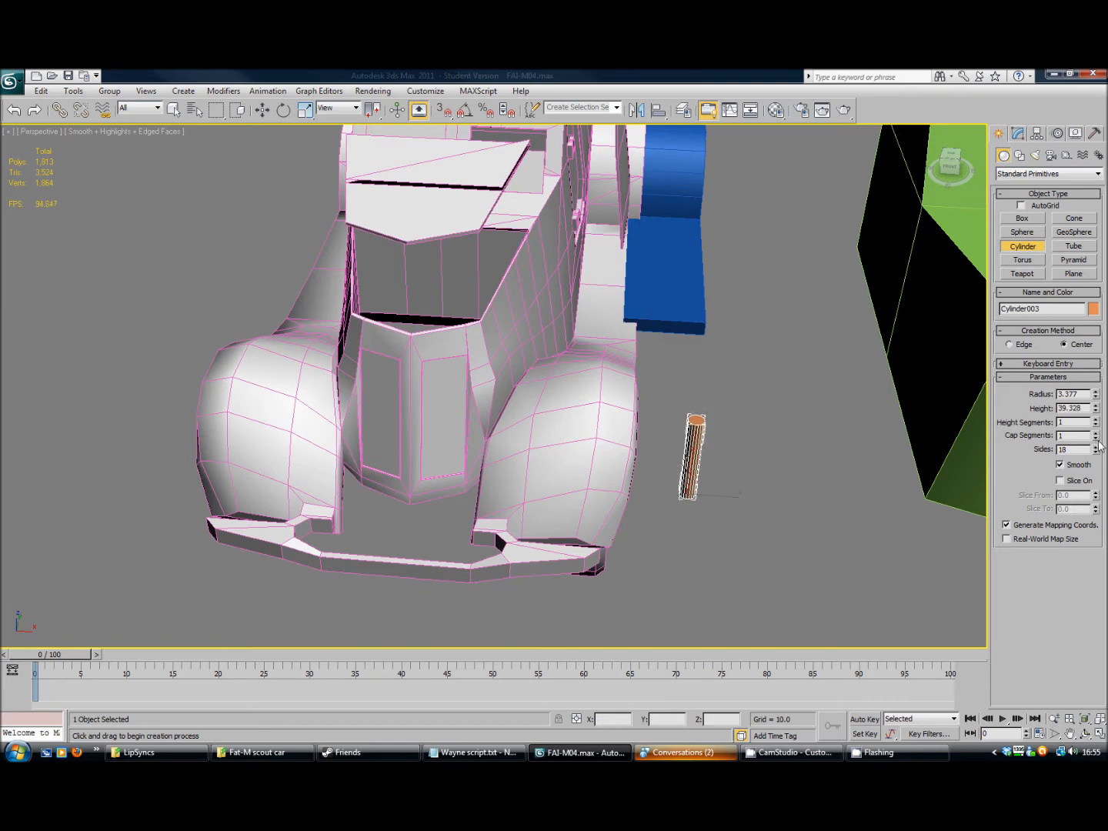
{"action": "left_click_drag", "start_coordinate": [1095, 458], "coordinate": [1104, 589]}
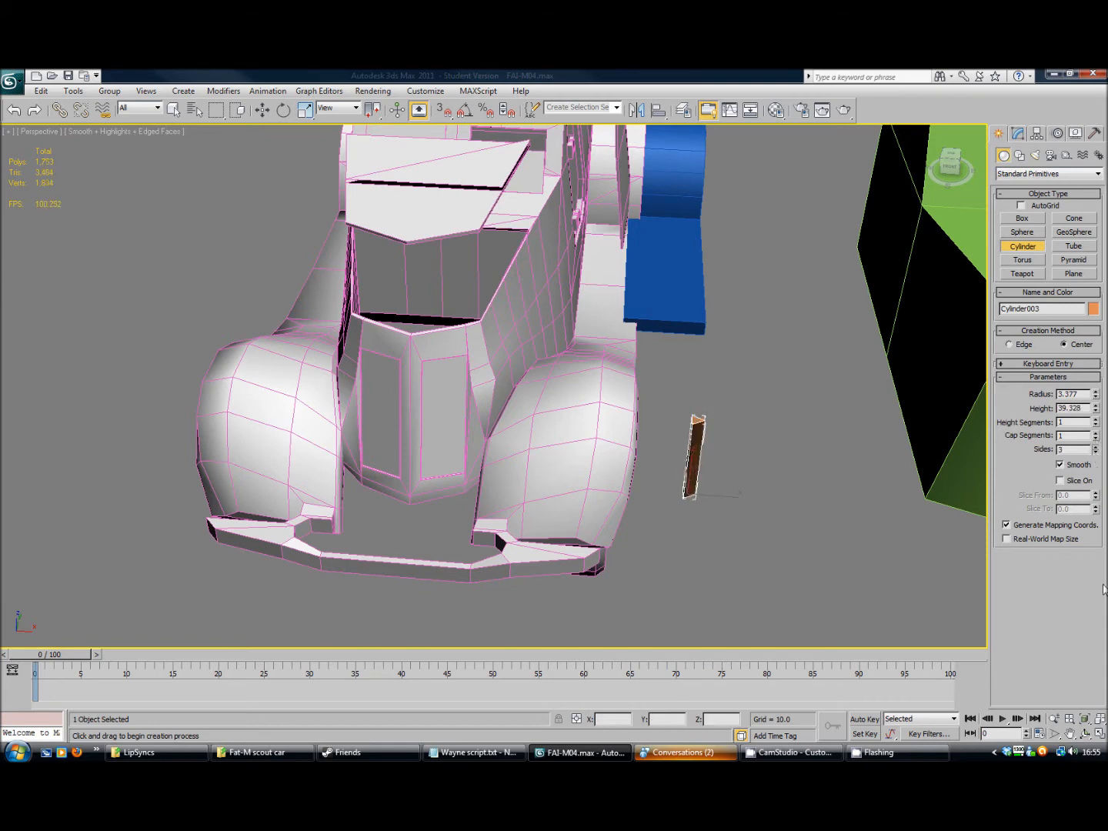
Move the three-sided cylinder onto the front mudguard, next to the side of the bonnet
{"action": "left_click", "coordinate": [263, 110]}
{"action": "left_click_drag", "start_coordinate": [689, 474], "coordinate": [516, 368]}
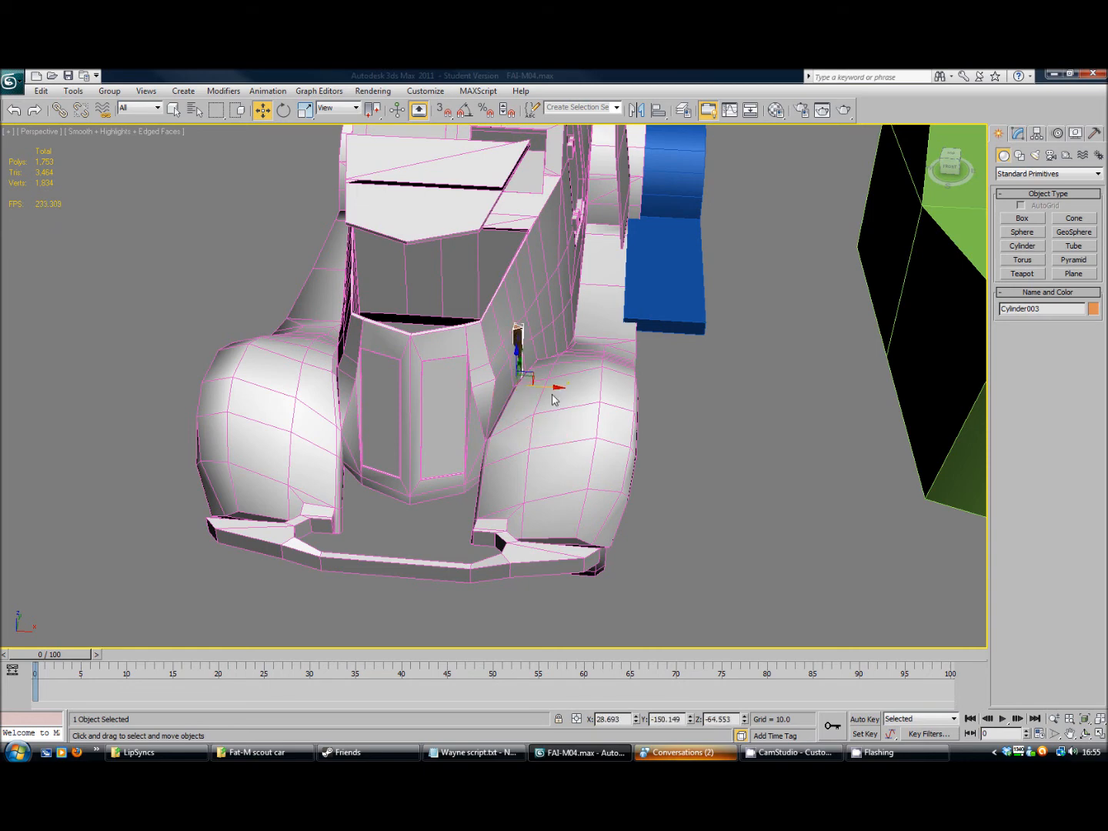
{"action": "middle_click_drag", "start_coordinate": [516, 368], "coordinate": [512, 408], "text": "alt"}
{"action": "left_click_drag", "start_coordinate": [545, 366], "coordinate": [477, 395]}
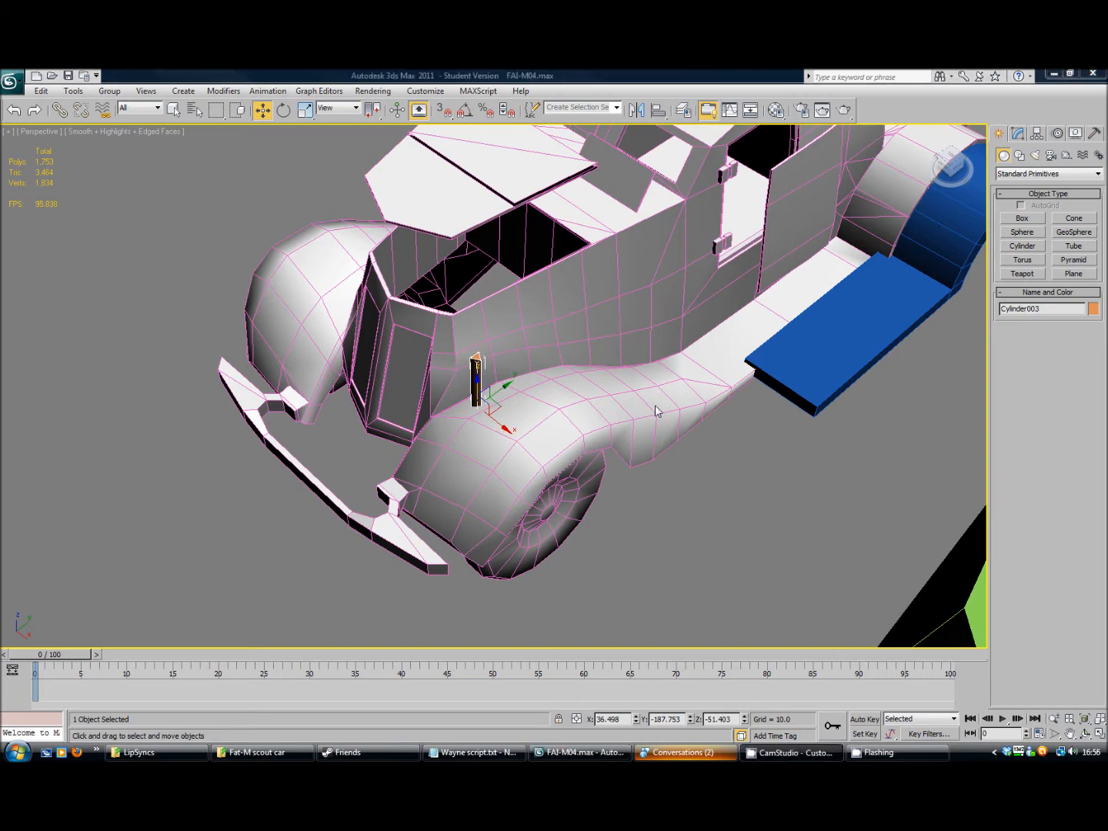
Adjust the three-sided cylinder to a radius of about 6.05 and a height of about 34.6
{"action": "middle_click_drag", "start_coordinate": [499, 464], "coordinate": [593, 476]}
{"action": "scroll", "coordinate": [593, 477], "scroll_direction": "up", "scroll_amount": 5}
{"action": "middle_click_drag", "start_coordinate": [715, 473], "coordinate": [618, 475]}
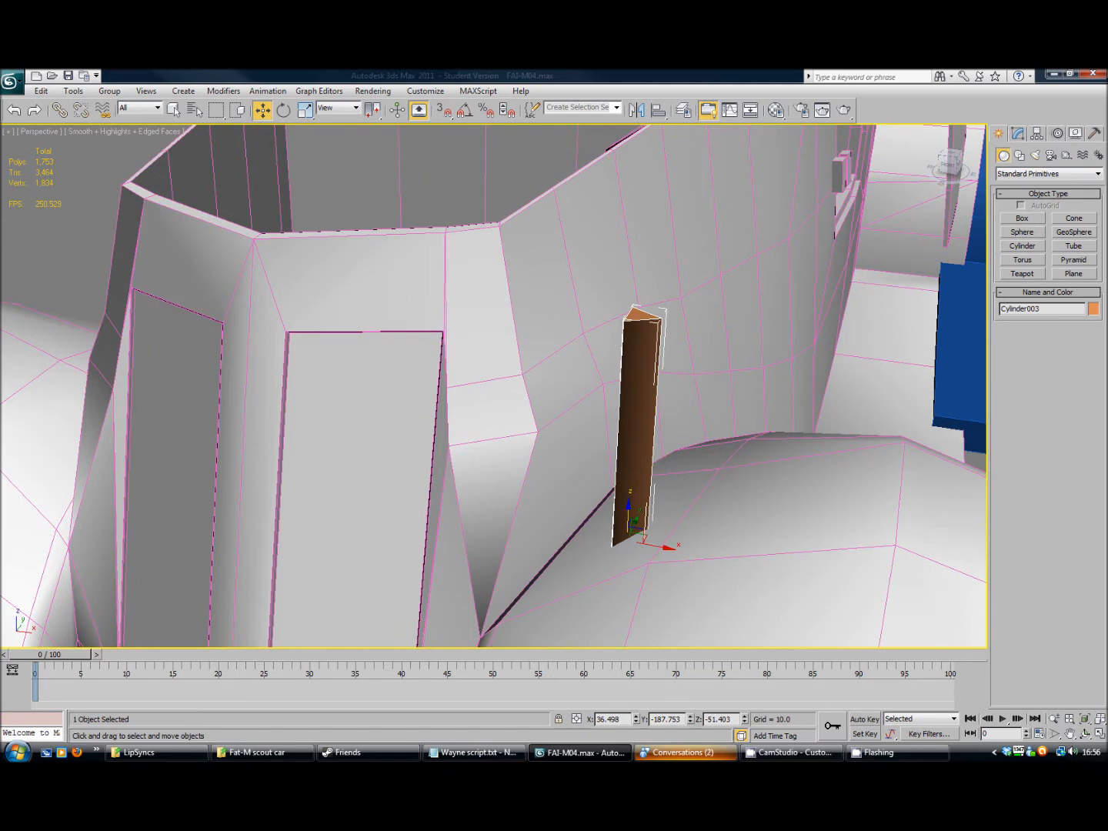
{"action": "left_click", "coordinate": [1018, 135]}
{"action": "left_click_drag", "start_coordinate": [1096, 338], "coordinate": [1088, 274]}
Clone the three-sided post upward so the copy stands directly on top of the original
{"action": "middle_click_drag", "start_coordinate": [730, 430], "coordinate": [570, 489], "text": "alt"}
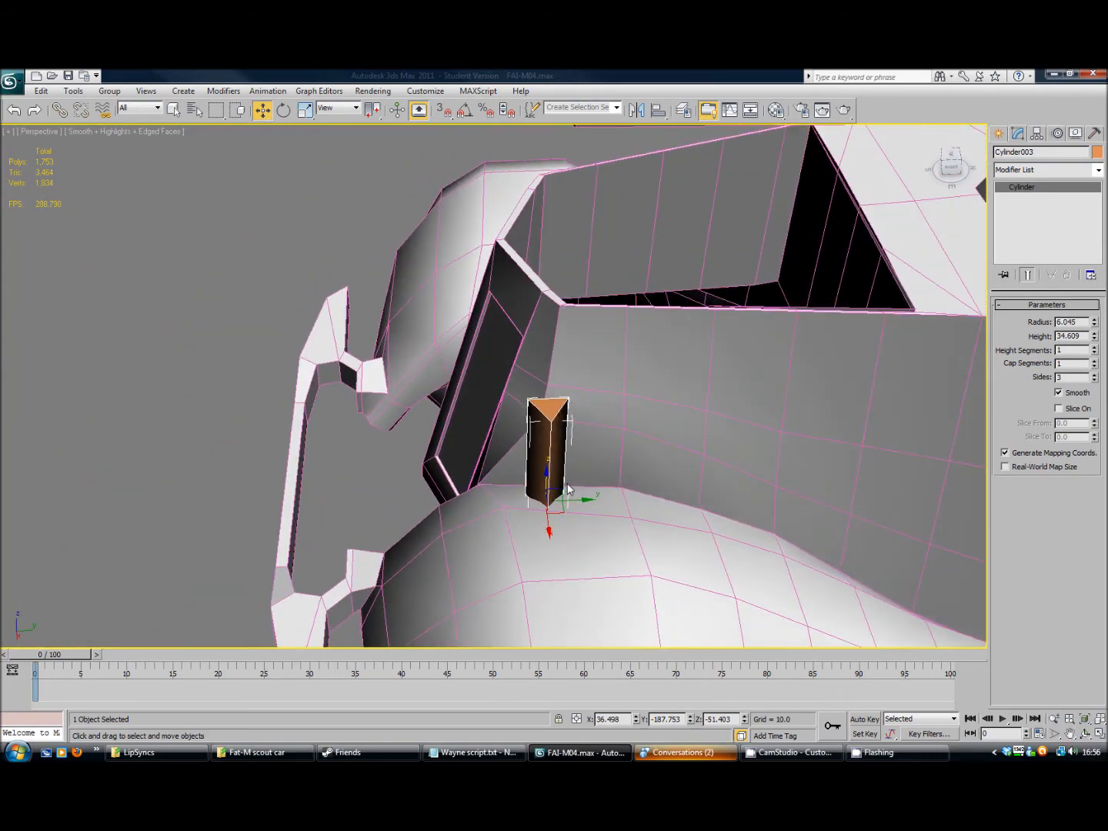
{"action": "left_click_drag", "start_coordinate": [548, 490], "coordinate": [536, 388], "text": "shift"}
{"action": "left_click", "coordinate": [565, 466]}
Rotate the cloned cylinder with angle snap until it lies horizontally, and move it so it rests across the post
{"action": "left_click", "coordinate": [283, 109]}
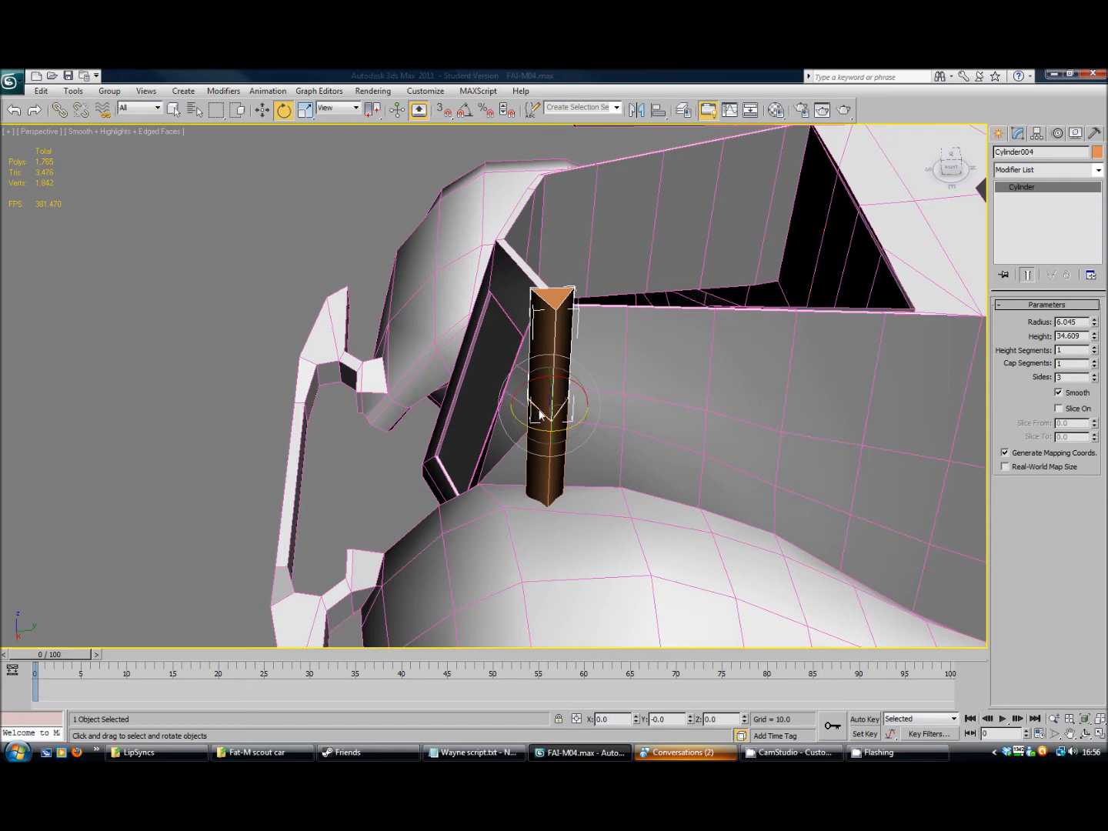
{"action": "left_click_drag", "start_coordinate": [571, 381], "coordinate": [495, 292]}
{"action": "key", "text": "ctrl+z"}
{"action": "left_click", "coordinate": [464, 110]}
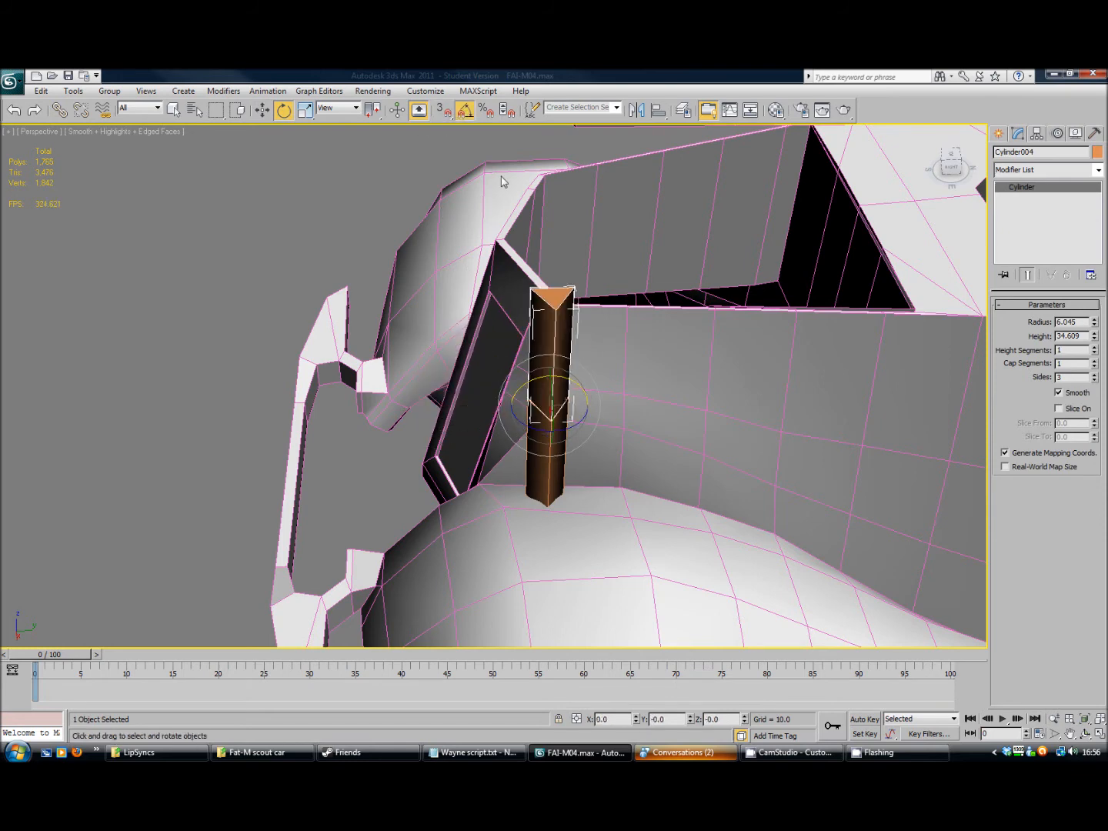
{"action": "left_click_drag", "start_coordinate": [579, 383], "coordinate": [529, 360]}
{"action": "left_click", "coordinate": [263, 115]}
{"action": "left_click_drag", "start_coordinate": [578, 402], "coordinate": [573, 411]}
Convert the horizontal cylinder to Editable Poly and connect its three long edges with one segment
{"action": "right_click", "coordinate": [573, 416]}
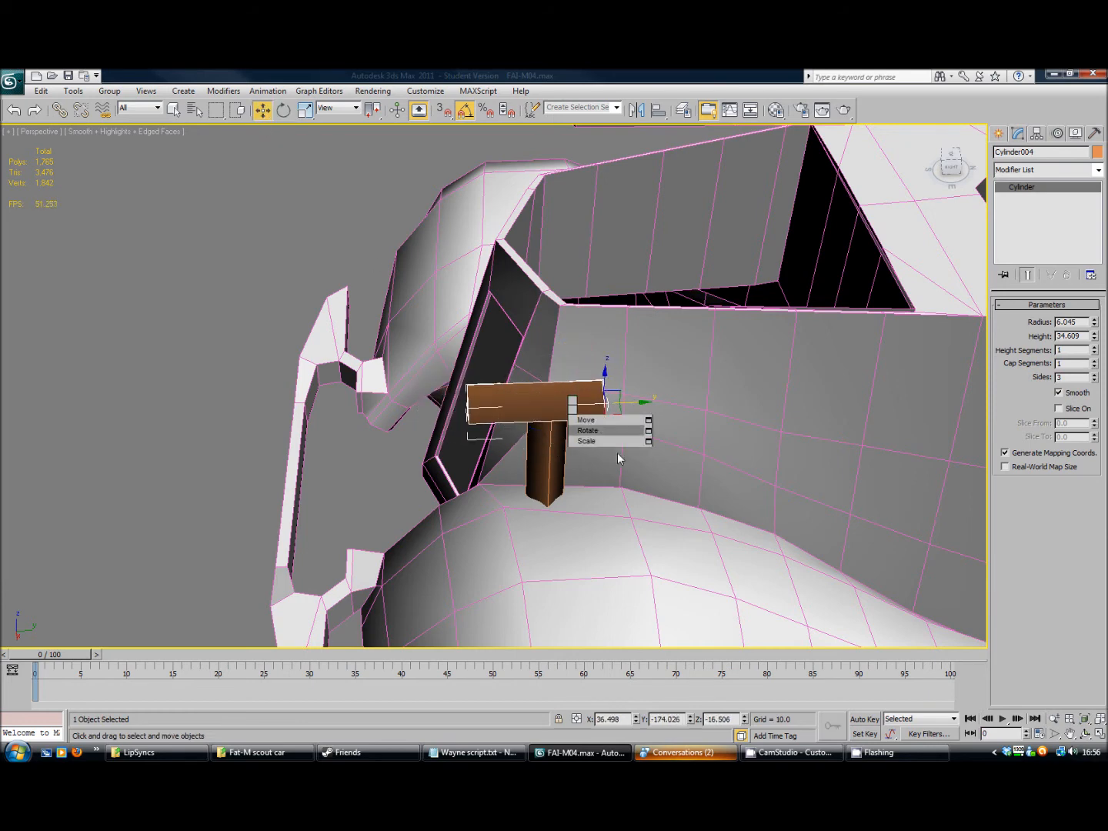
{"action": "mouse_move", "coordinate": [629, 529]}
{"action": "left_click", "coordinate": [677, 538]}
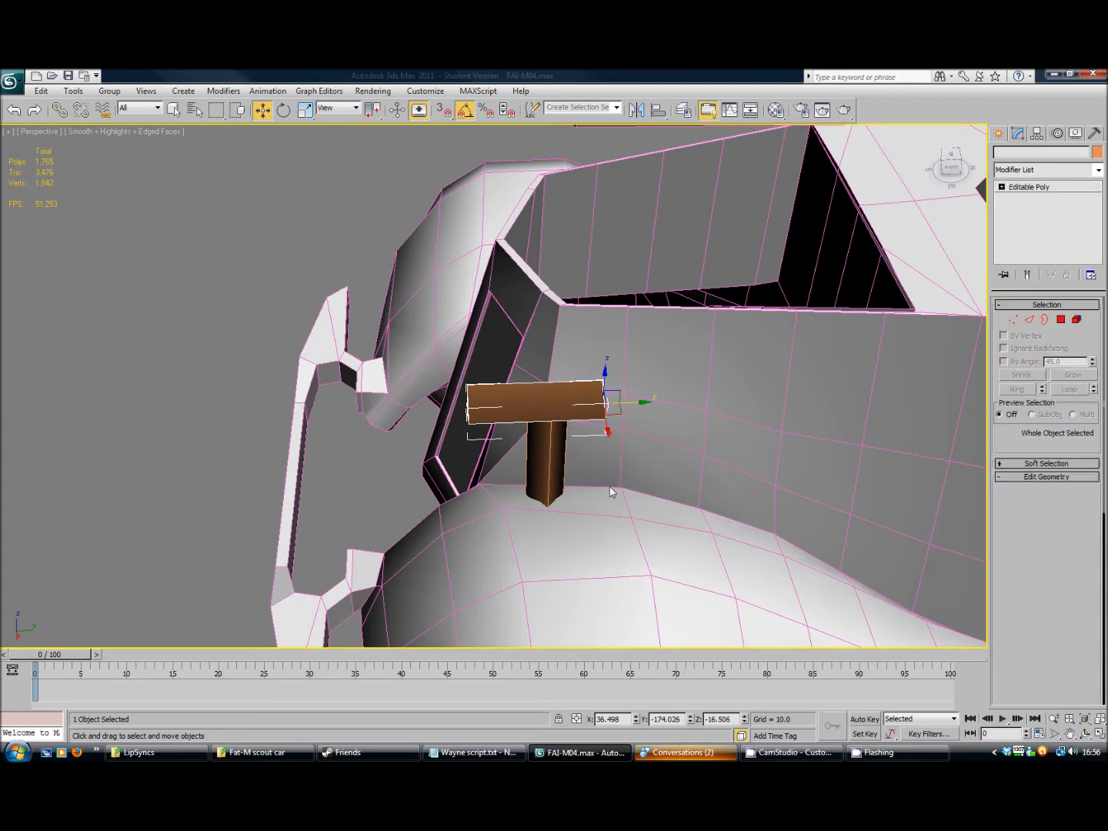
{"action": "left_click", "coordinate": [1029, 321]}
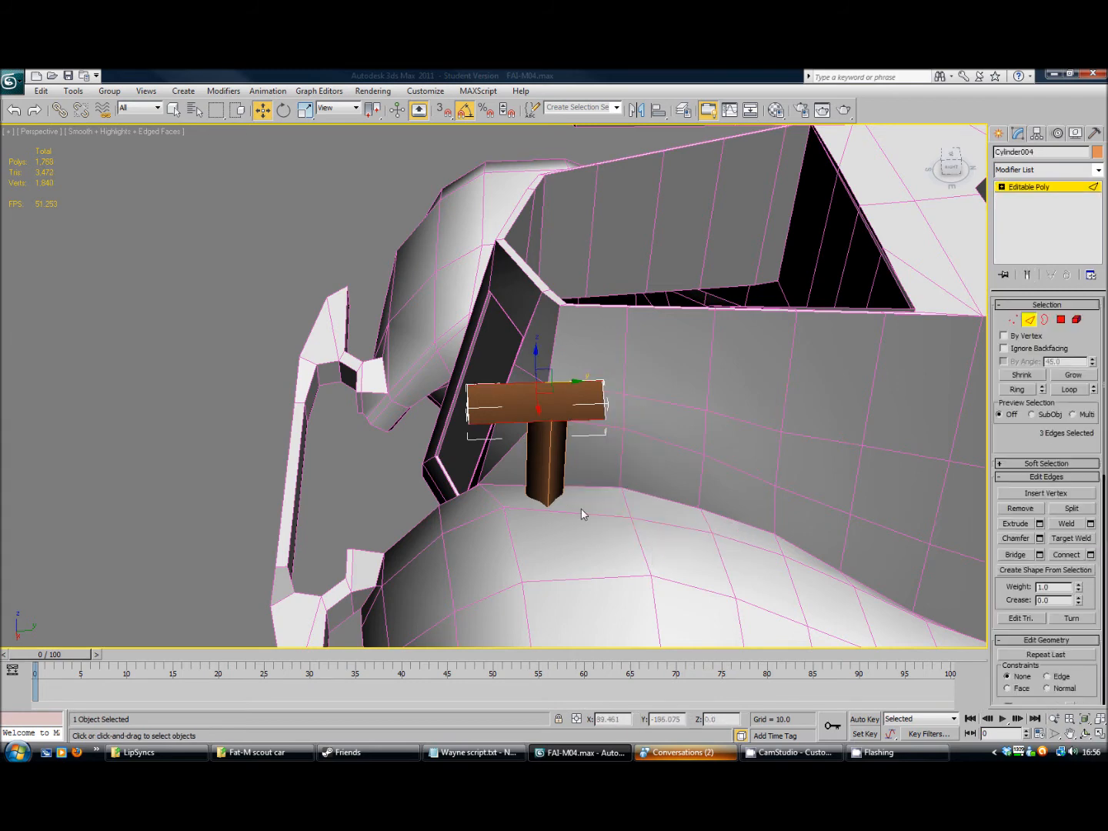
{"action": "left_click", "coordinate": [1091, 555]}
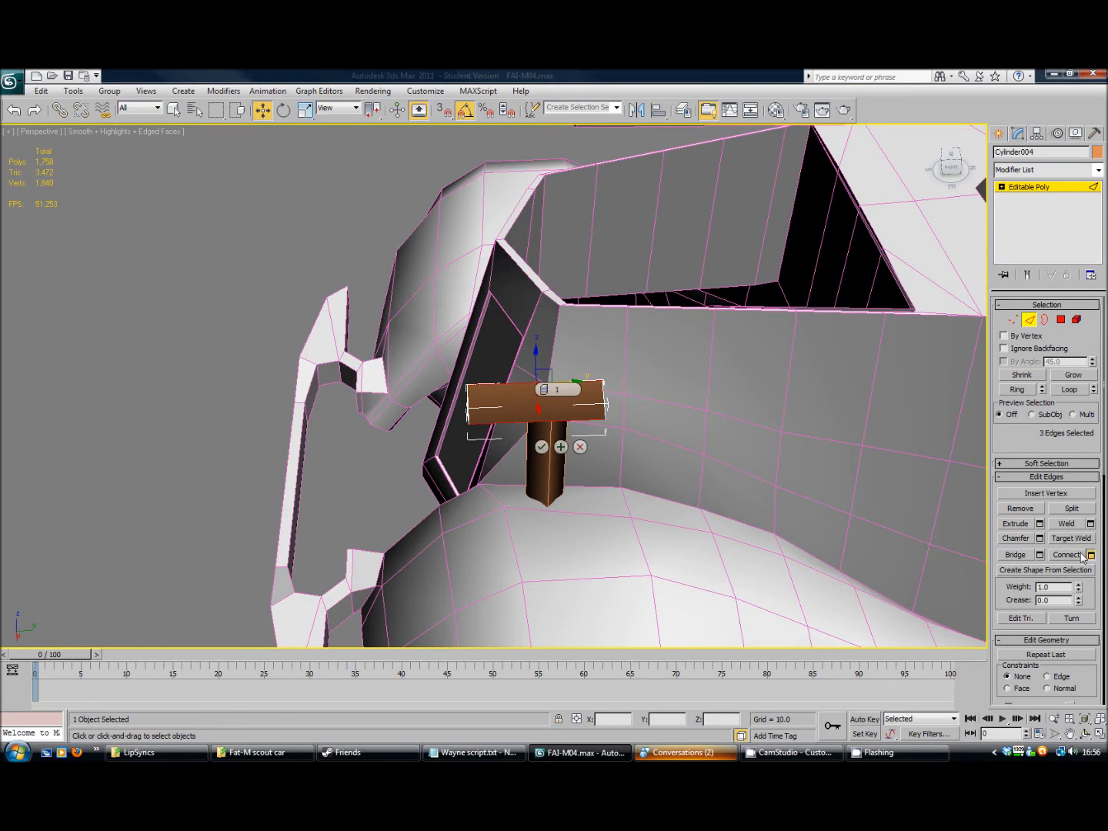
{"action": "left_click", "coordinate": [542, 447]}
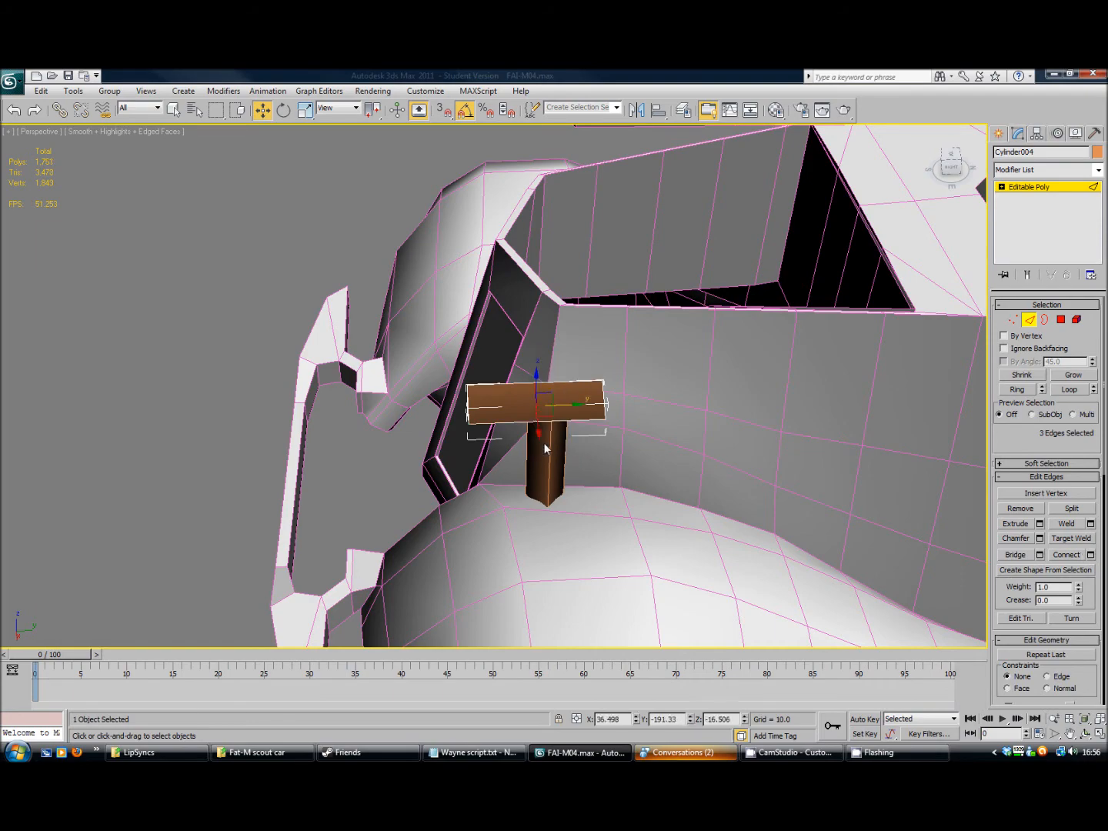
Try scaling the triangular front end polygon of the horizontal cylinder, and undo the recent edits to it
{"action": "middle_click_drag", "start_coordinate": [538, 481], "coordinate": [679, 450], "text": "alt"}
{"action": "left_click", "coordinate": [1061, 320]}
{"action": "left_click", "coordinate": [544, 423]}
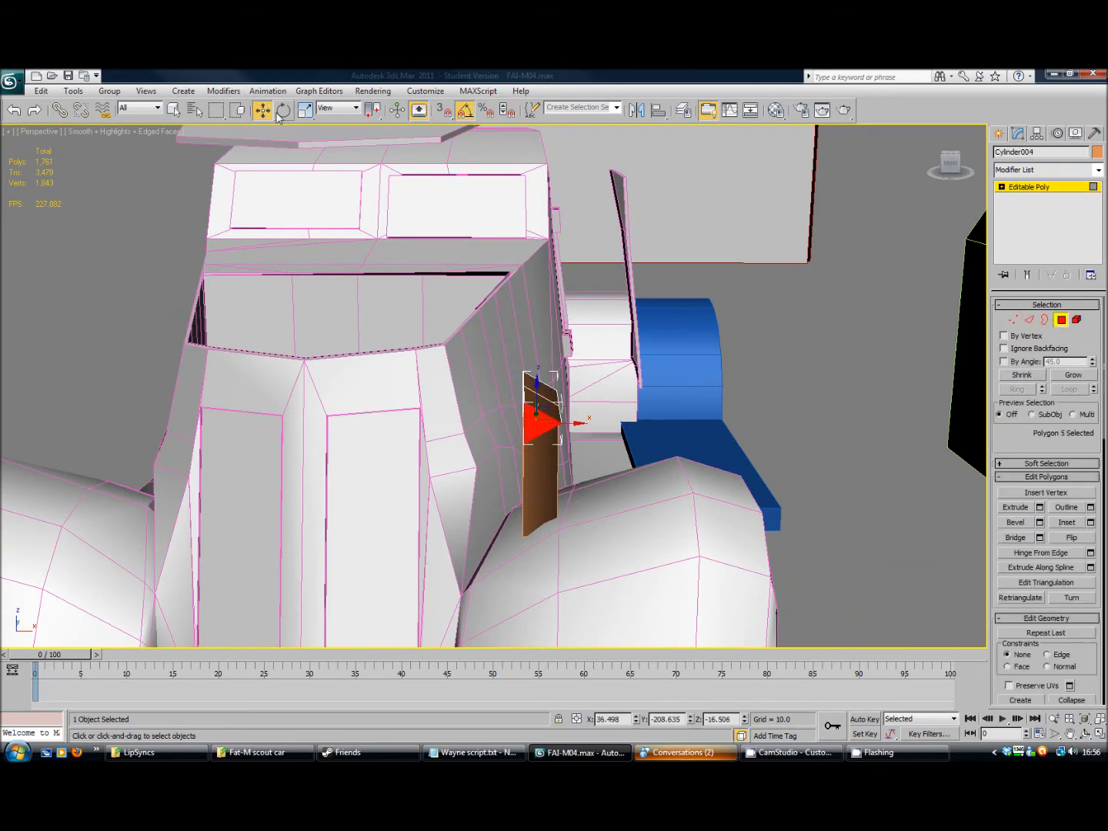
{"action": "left_click", "coordinate": [305, 110]}
{"action": "left_click_drag", "start_coordinate": [580, 420], "coordinate": [618, 280]}
{"action": "middle_click_drag", "start_coordinate": [619, 280], "coordinate": [531, 393], "text": "alt"}
{"action": "key", "text": "ctrl+z"}
{"action": "key", "text": "ctrl+z"}
{"action": "key", "text": "ctrl+z"}
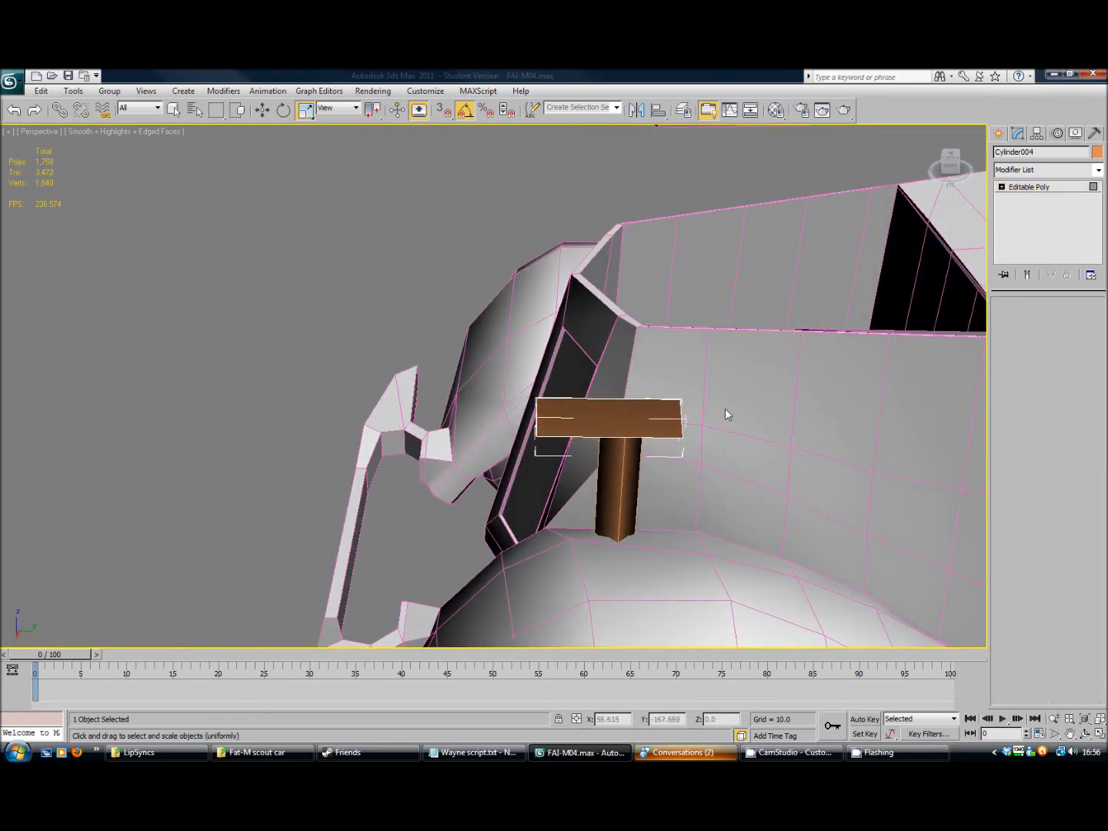
Set the horizontal cylinder to 5 sides and add an Edit Poly modifier to it
{"action": "left_click", "coordinate": [1094, 375]}
{"action": "left_click", "coordinate": [1094, 375]}
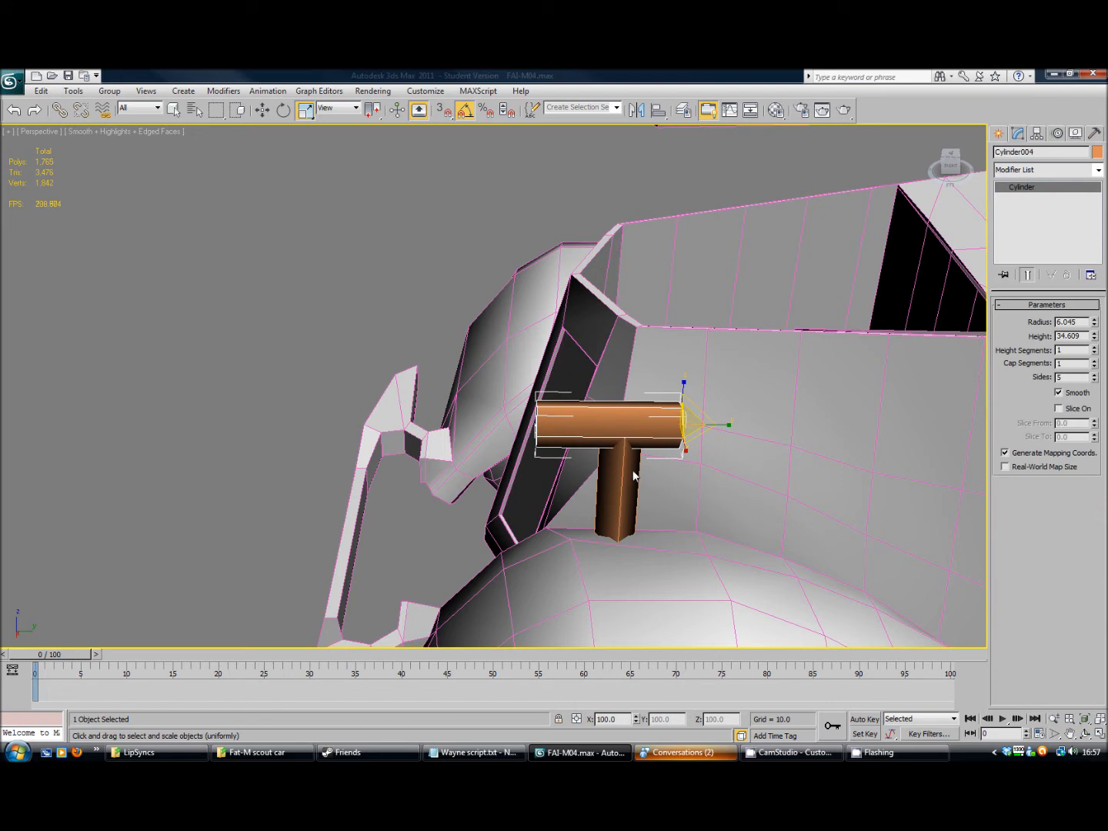
{"action": "right_click", "coordinate": [652, 421]}
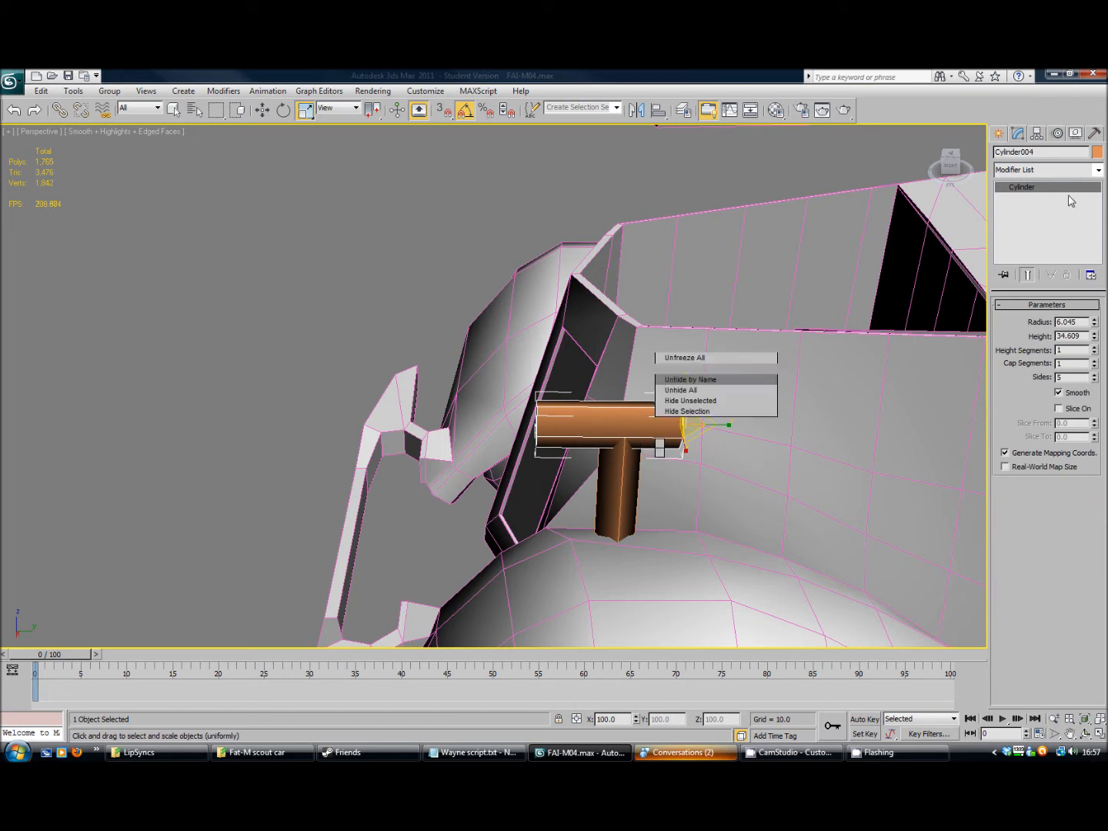
{"action": "left_click", "coordinate": [1099, 175]}
{"action": "left_click", "coordinate": [1100, 170]}
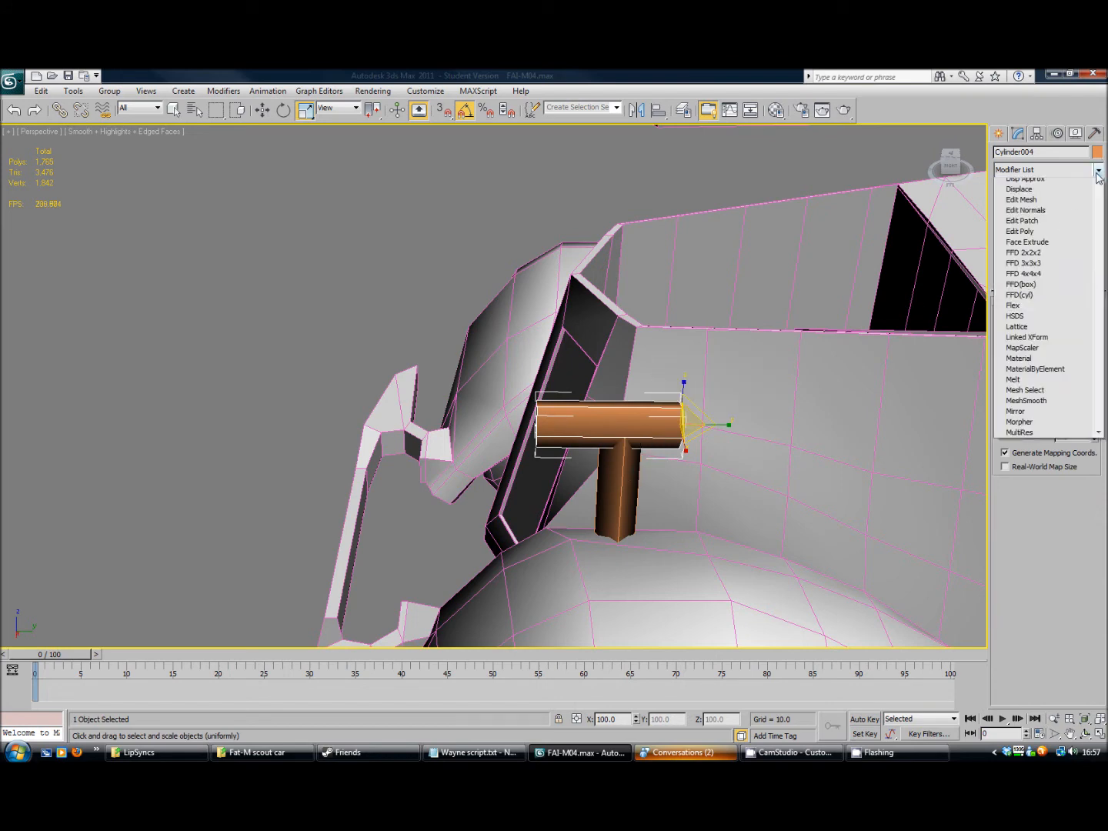
{"action": "scroll", "coordinate": [1055, 471], "scroll_direction": "down", "scroll_amount": 5}
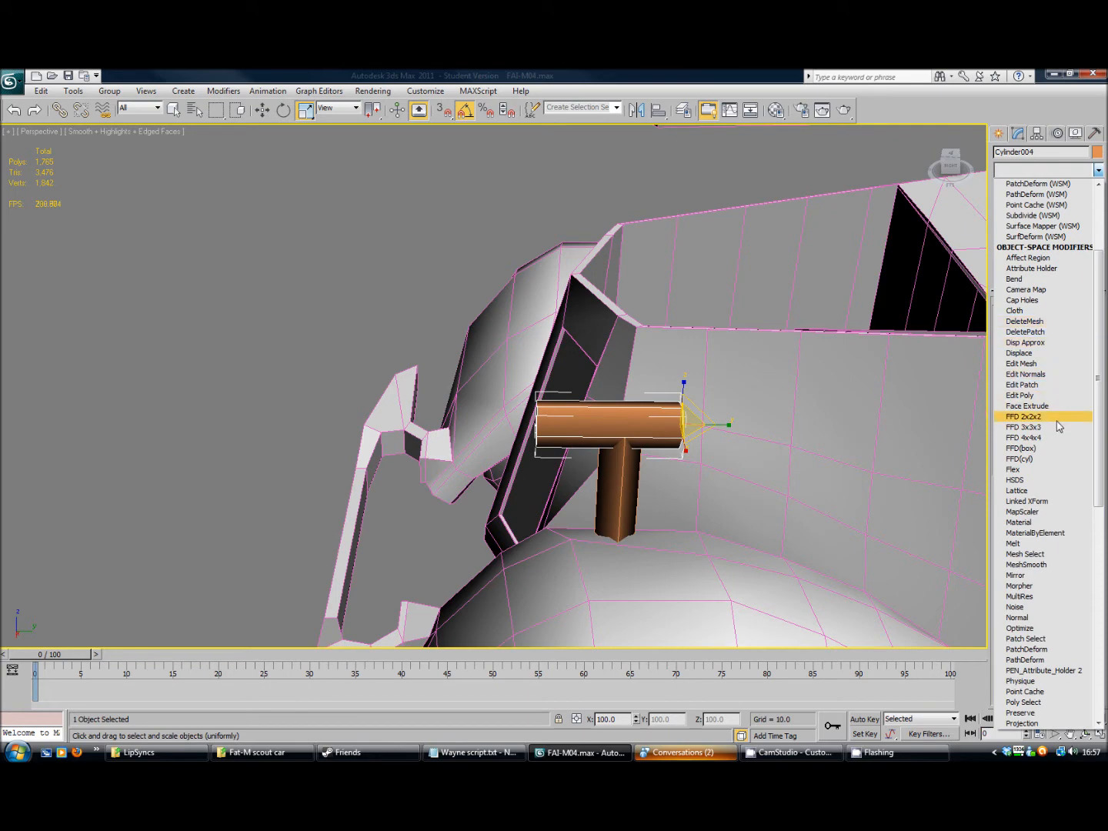
{"action": "left_click", "coordinate": [1050, 394]}
{"action": "left_click_drag", "start_coordinate": [586, 397], "coordinate": [594, 484]}
{"action": "key", "text": "ctrl+z"}
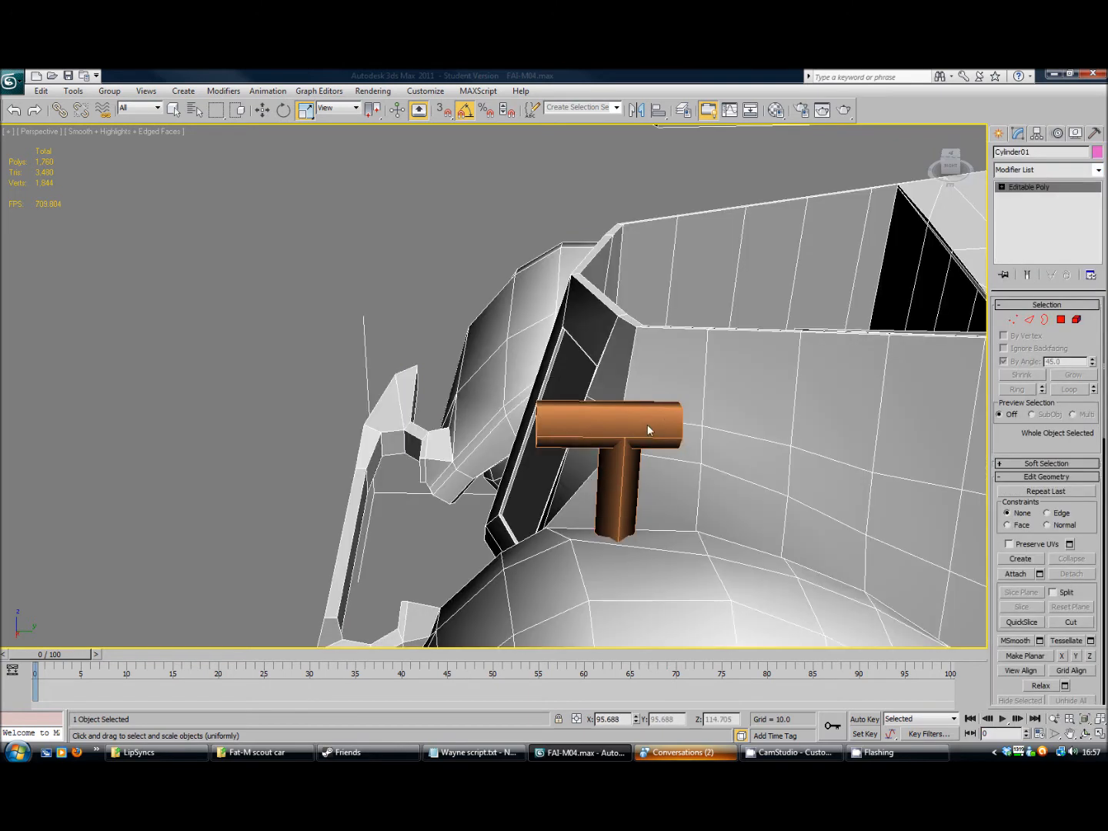
{"action": "key", "text": "1"}
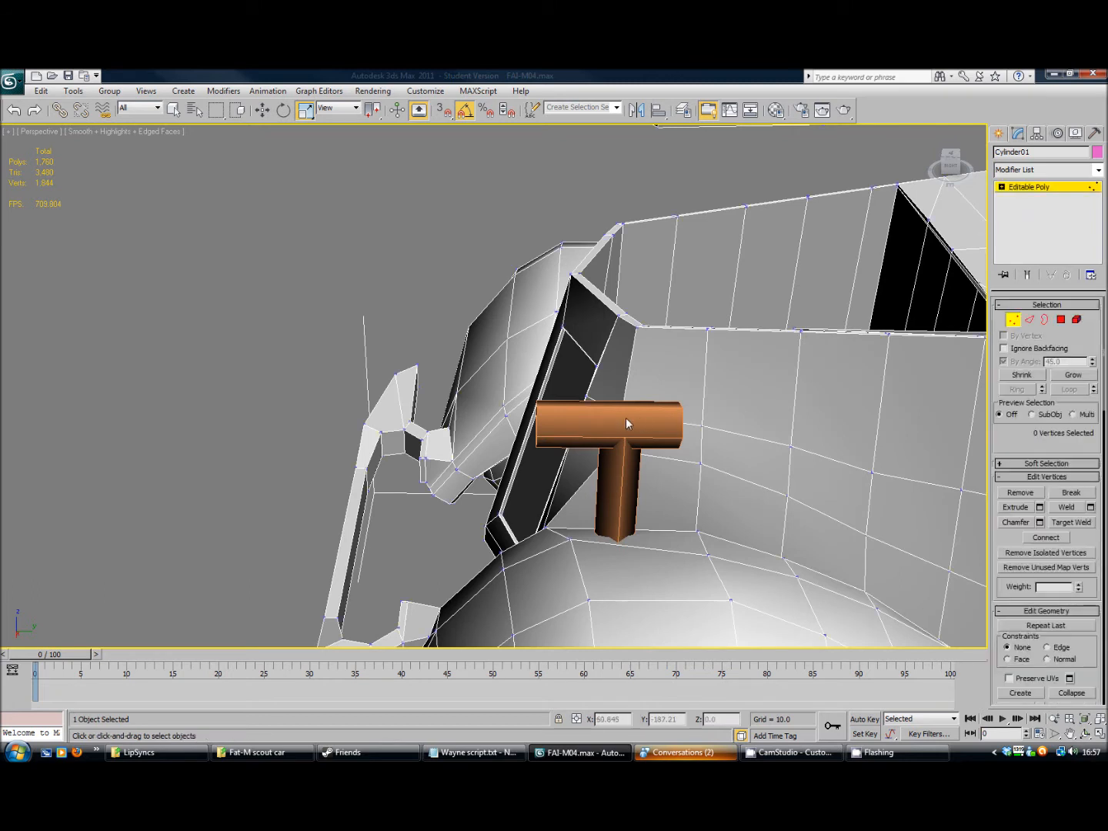
{"action": "key", "text": "w"}
{"action": "left_click", "coordinate": [539, 409]}
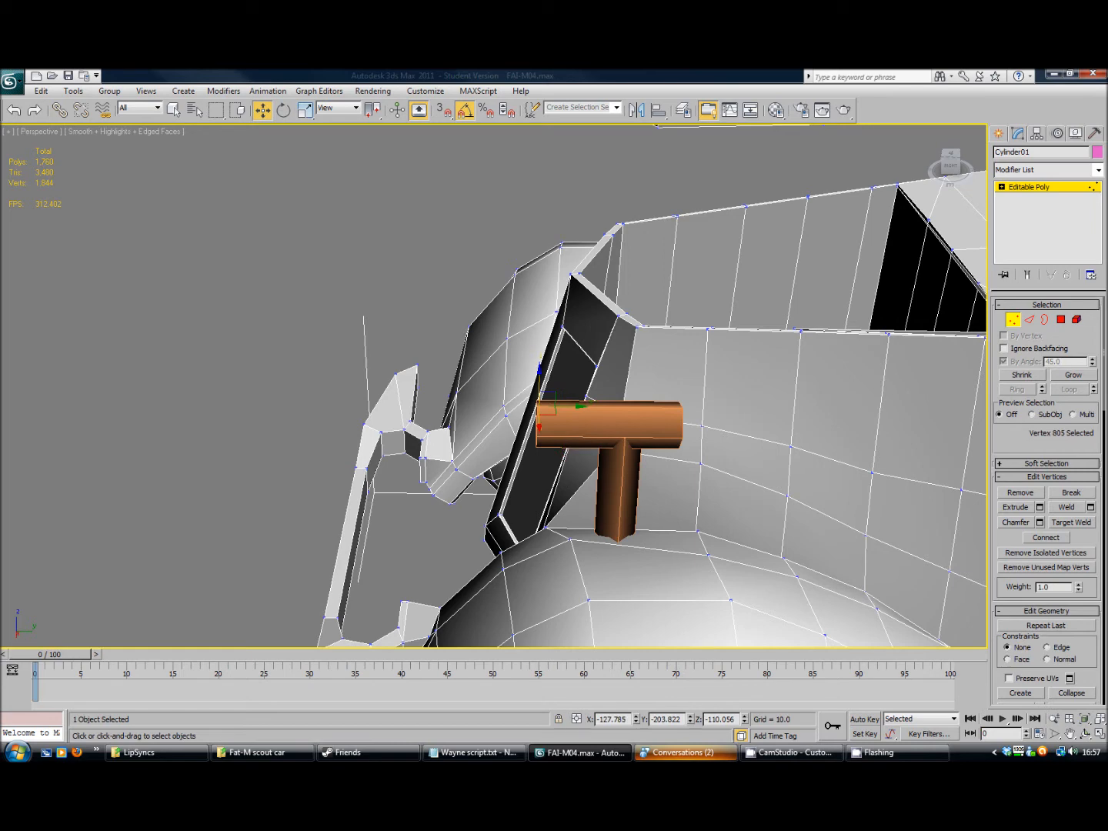
{"action": "left_click", "coordinate": [1084, 191]}
Connect the horizontal cylinder's five long edges with one segment around its middle
{"action": "left_click", "coordinate": [574, 427]}
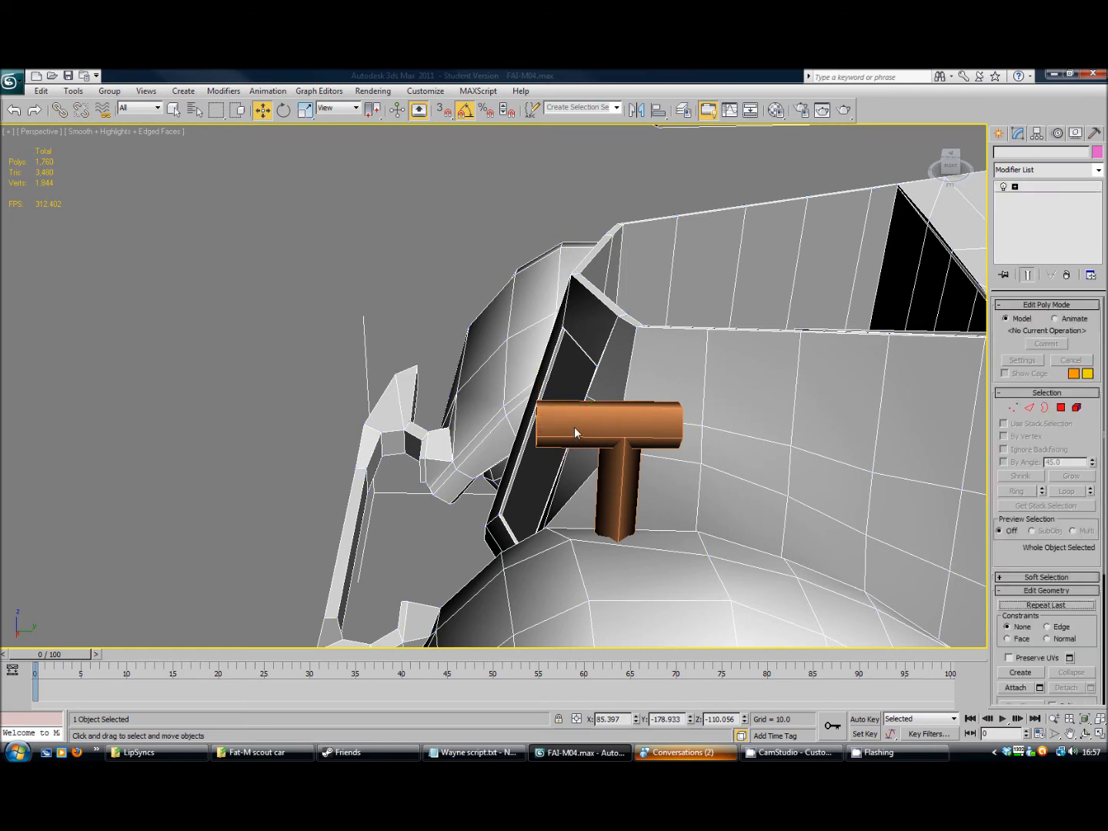
{"action": "left_click", "coordinate": [1028, 407]}
{"action": "double_click", "coordinate": [589, 397]}
{"action": "left_click", "coordinate": [1091, 668]}
{"action": "left_click", "coordinate": [612, 471]}
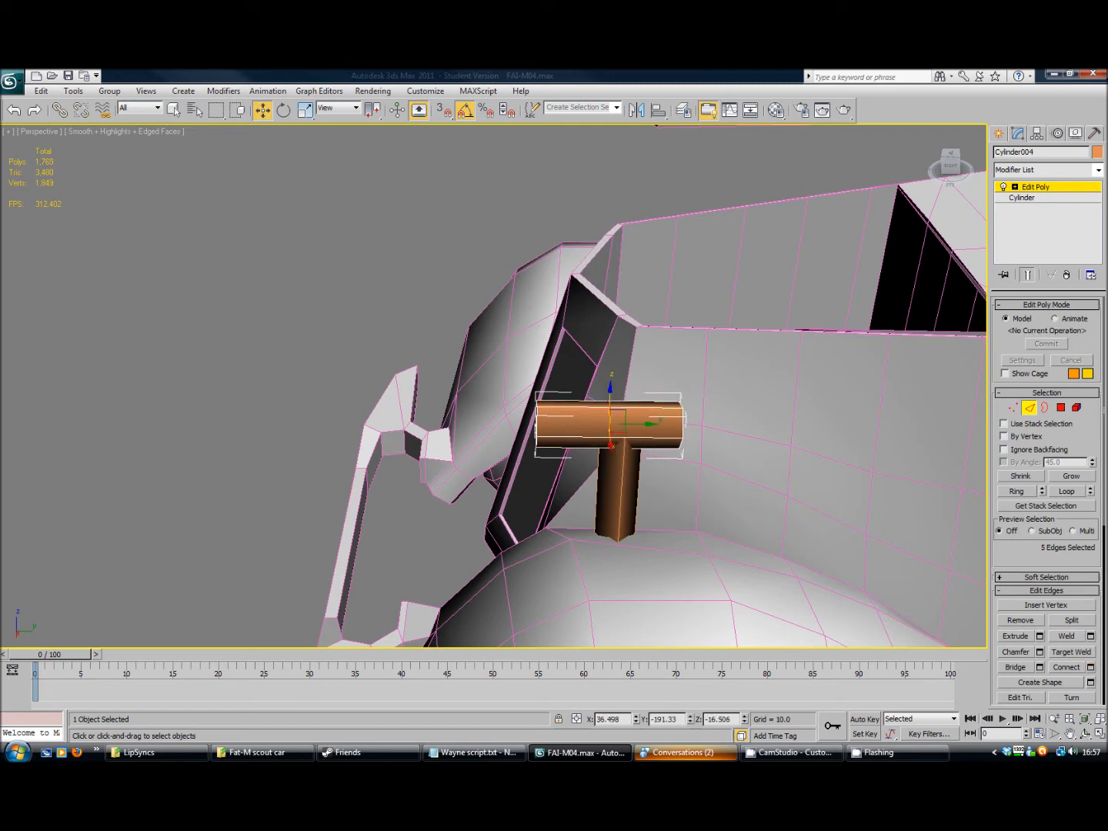
Scale up the cylinder's front end polygon into a flared horn mouth and move it slightly back toward the post
{"action": "left_click", "coordinate": [1061, 408]}
{"action": "middle_click_drag", "start_coordinate": [724, 484], "coordinate": [695, 476], "text": "alt"}
{"action": "left_click", "coordinate": [575, 450]}
{"action": "left_click", "coordinate": [305, 109]}
{"action": "left_click_drag", "start_coordinate": [582, 451], "coordinate": [635, 351]}
{"action": "middle_click_drag", "start_coordinate": [635, 349], "coordinate": [562, 338], "text": "alt"}
{"action": "left_click", "coordinate": [263, 110]}
{"action": "left_click_drag", "start_coordinate": [605, 454], "coordinate": [638, 447]}
{"action": "middle_click_drag", "start_coordinate": [639, 447], "coordinate": [705, 477], "text": "alt"}
Move the rear end polygon of the horn forward to shorten the tube behind the post
{"action": "left_click", "coordinate": [705, 476]}
{"action": "left_click_drag", "start_coordinate": [733, 491], "coordinate": [720, 485]}
{"action": "middle_click_drag", "start_coordinate": [719, 485], "coordinate": [609, 558], "text": "alt"}
{"action": "scroll", "coordinate": [791, 536], "scroll_direction": "down", "scroll_amount": 5}
{"action": "scroll", "coordinate": [668, 495], "scroll_direction": "up", "scroll_amount": 5}
{"action": "scroll", "coordinate": [592, 477], "scroll_direction": "up", "scroll_amount": 5}
{"action": "scroll", "coordinate": [589, 477], "scroll_direction": "down", "scroll_amount": 5}
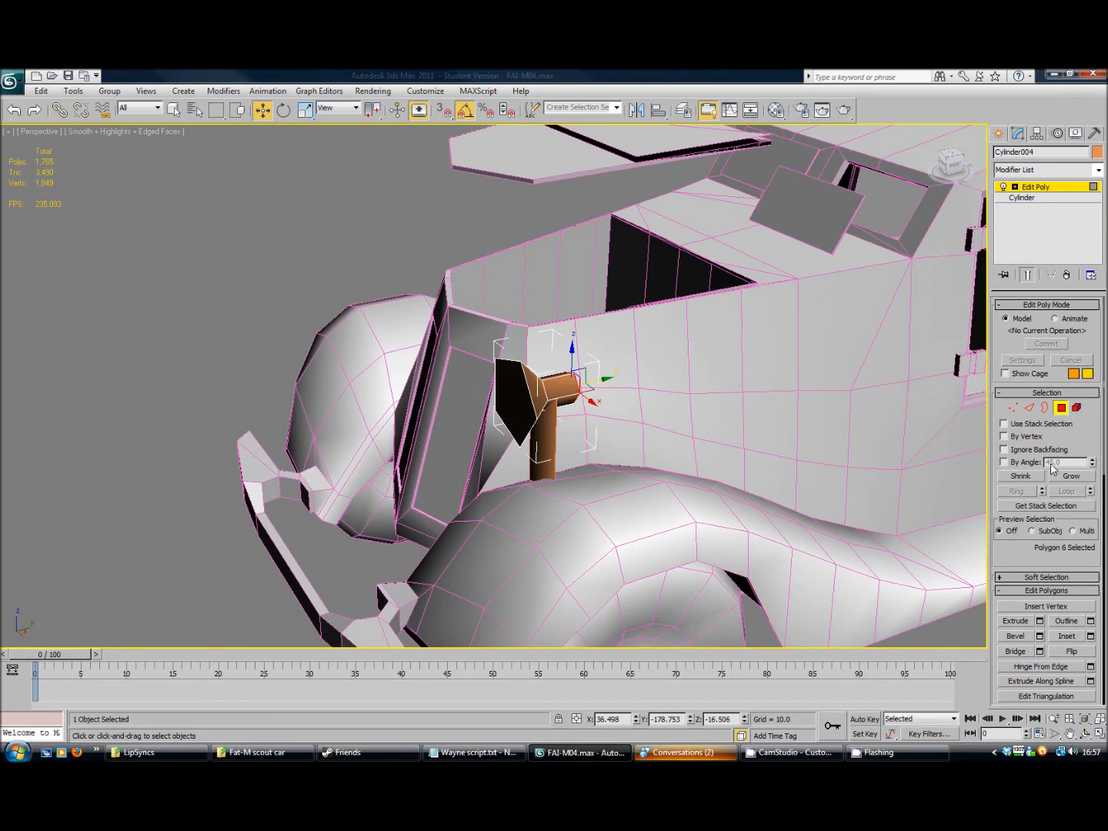
Attach the three-sided post to the horn object
{"action": "left_click_drag", "start_coordinate": [1095, 441], "coordinate": [1075, 247]}
{"action": "left_click", "coordinate": [1016, 638]}
{"action": "left_click", "coordinate": [547, 446]}
{"action": "middle_click_drag", "start_coordinate": [564, 426], "coordinate": [571, 469]}
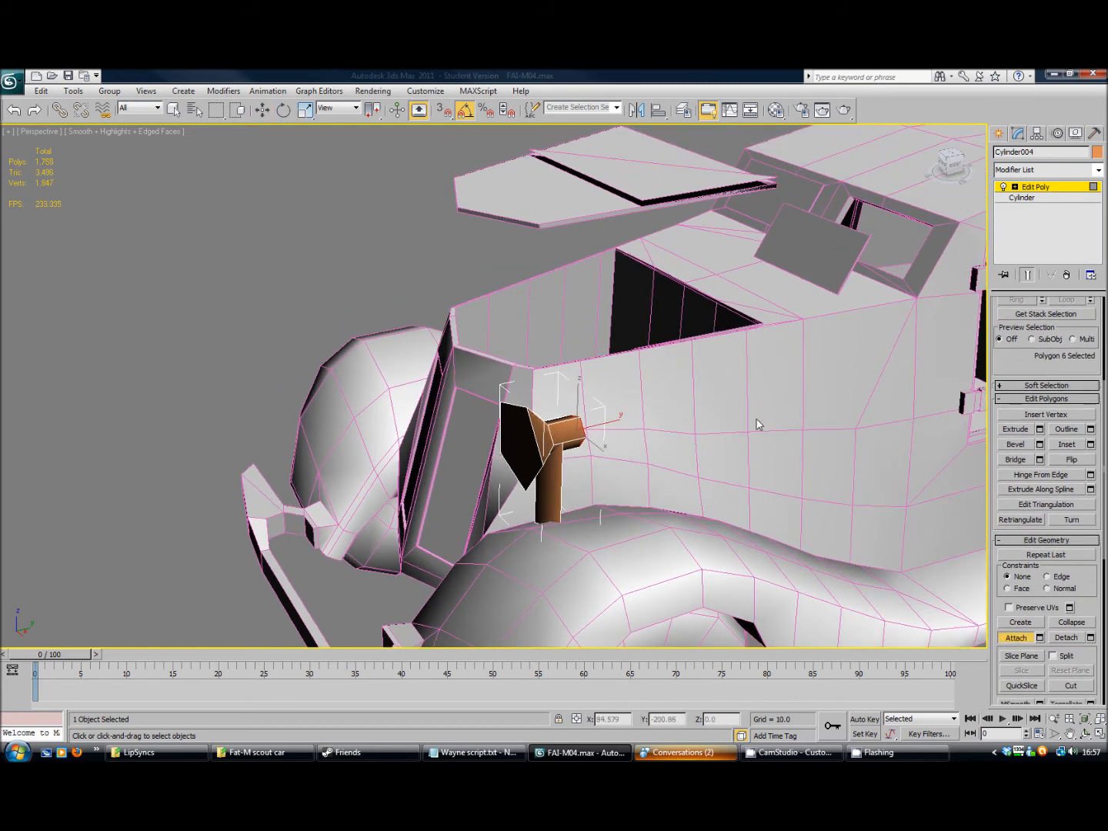
Select the horn as an element and move it forward, clear of the post
{"action": "left_click", "coordinate": [1014, 187]}
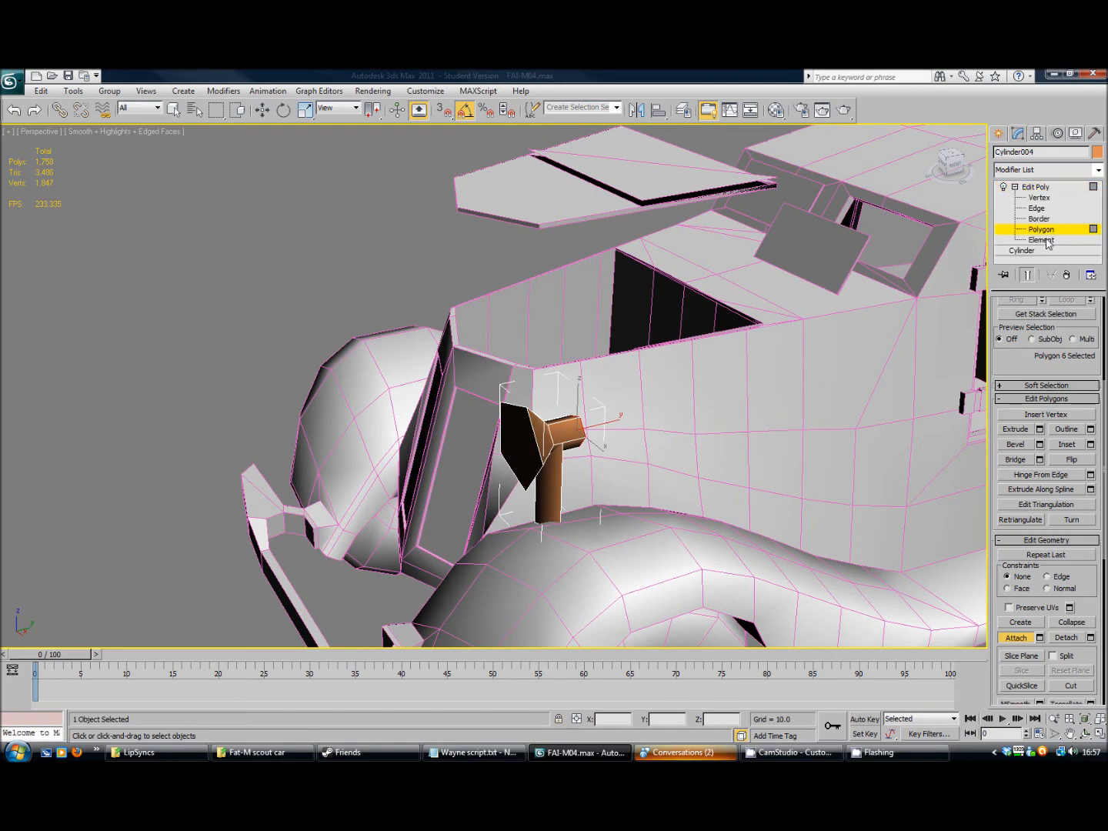
{"action": "scroll", "coordinate": [626, 536], "scroll_direction": "up", "scroll_amount": 8}
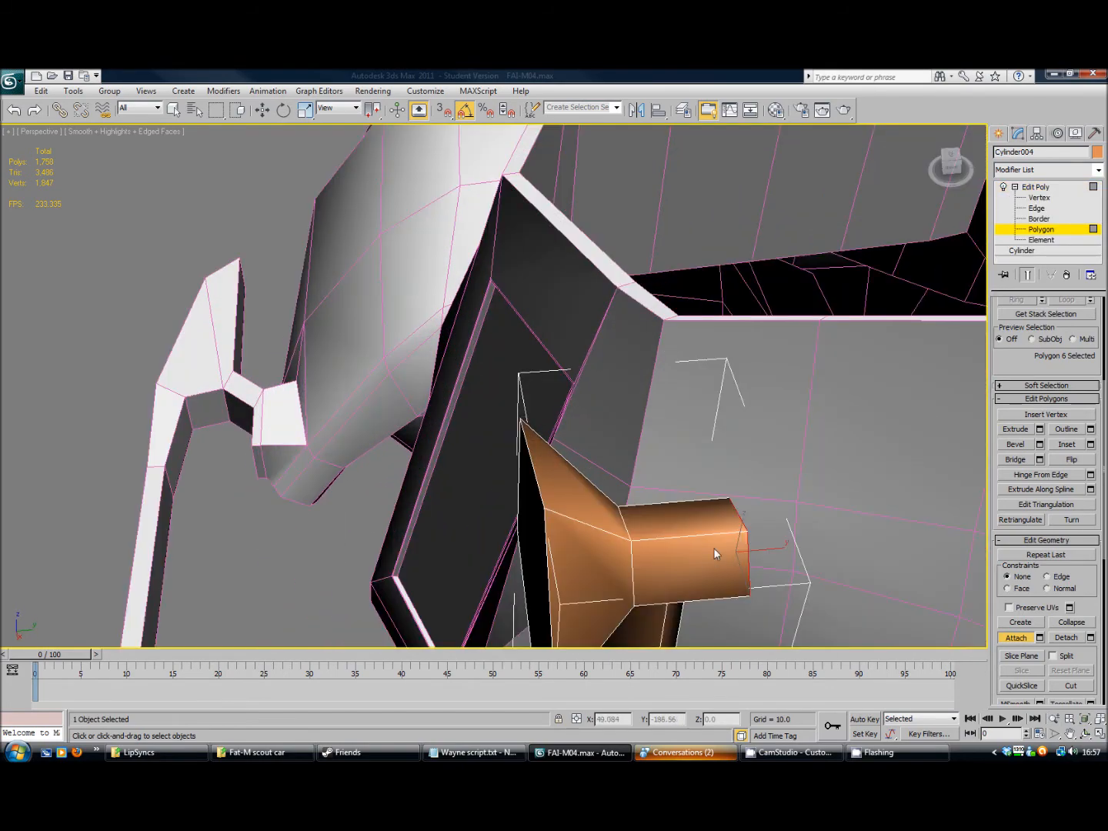
{"action": "left_click", "coordinate": [1041, 240]}
{"action": "left_click", "coordinate": [633, 524]}
{"action": "key", "text": "w"}
{"action": "left_click_drag", "start_coordinate": [672, 558], "coordinate": [451, 573]}
Delete the hidden cap polygons at the ends of the post
{"action": "left_click", "coordinate": [1062, 408]}
{"action": "left_click", "coordinate": [639, 551]}
{"action": "key", "text": "Delete"}
{"action": "middle_click_drag", "start_coordinate": [704, 586], "coordinate": [614, 505], "text": "alt"}
{"action": "left_click", "coordinate": [594, 440]}
{"action": "key", "text": "Delete"}
Select the horn element and move it back onto the top of the post
{"action": "middle_click_drag", "start_coordinate": [605, 487], "coordinate": [678, 408], "text": "alt"}
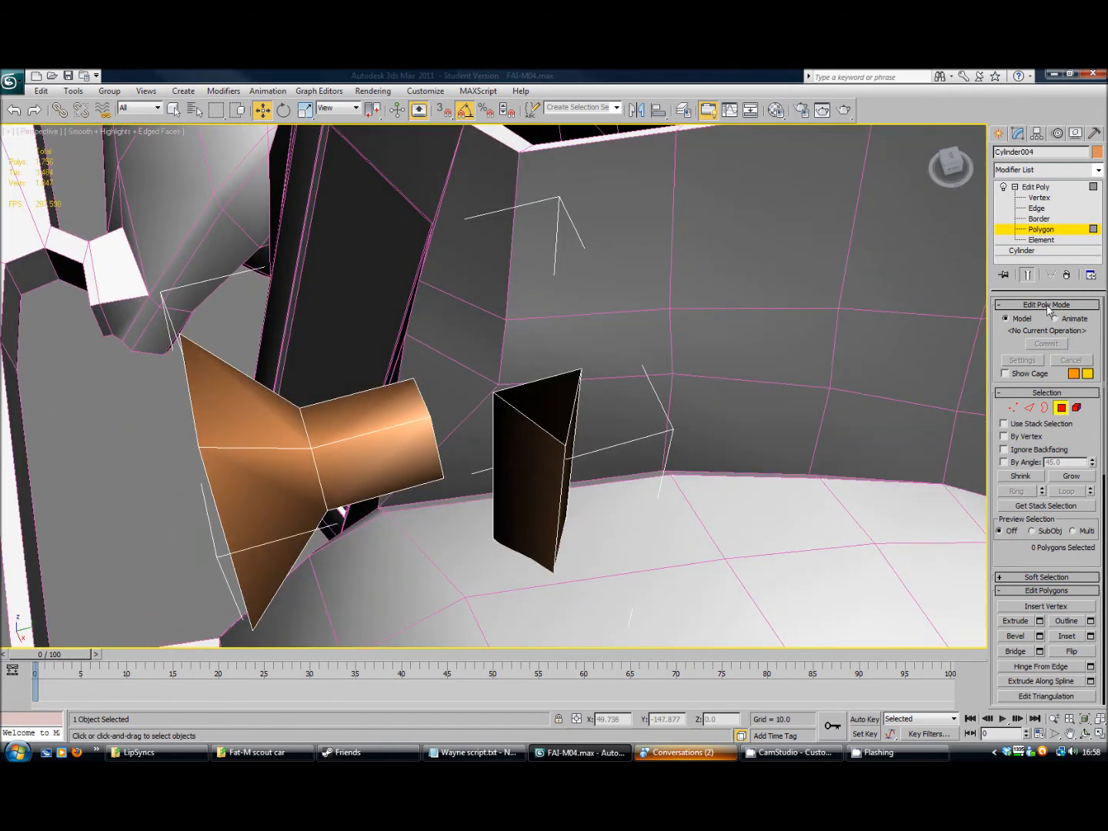
{"action": "left_click", "coordinate": [1070, 407]}
{"action": "left_click", "coordinate": [393, 430]}
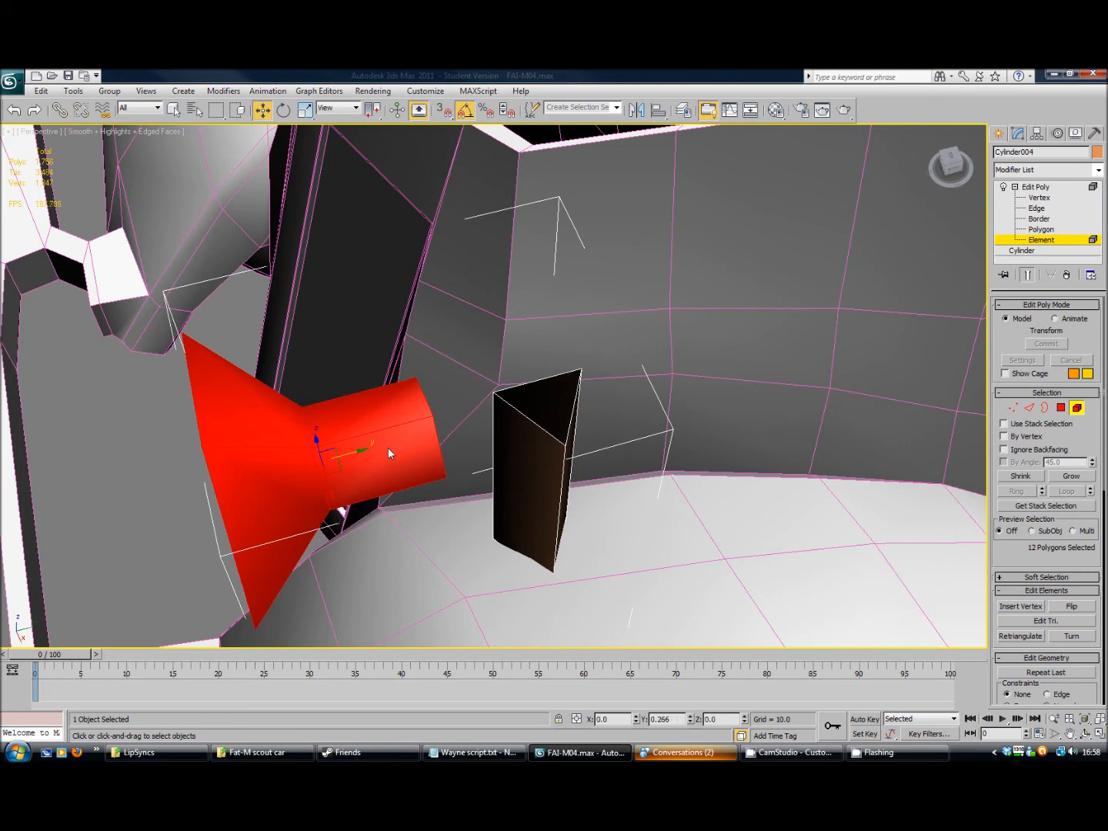
{"action": "scroll", "coordinate": [584, 387], "scroll_direction": "down", "scroll_amount": 15}
{"action": "mouse_move", "coordinate": [587, 449]}
{"action": "middle_mouse_down", "text": "alt"}
{"action": "mouse_move", "coordinate": [647, 420]}
{"action": "mouse_move", "coordinate": [574, 435]}
{"action": "mouse_move", "coordinate": [592, 427]}
{"action": "middle_mouse_up", "text": "alt"}
Create two separate boxes in front of the car, the second about 164 long, 217 wide and 135 high
{"action": "left_click", "coordinate": [999, 134]}
{"action": "left_click", "coordinate": [1021, 220]}
{"action": "middle_click_drag", "start_coordinate": [863, 341], "coordinate": [648, 435], "text": "alt"}
{"action": "left_click_drag", "start_coordinate": [647, 427], "coordinate": [849, 404]}
{"action": "left_click", "coordinate": [869, 268]}
{"action": "middle_click_drag", "start_coordinate": [868, 269], "coordinate": [700, 444], "text": "alt"}
{"action": "left_click_drag", "start_coordinate": [619, 460], "coordinate": [828, 360]}
{"action": "left_click", "coordinate": [793, 199]}
Convert the turquoise box to Editable Poly and enter polygon editing
{"action": "middle_click_drag", "start_coordinate": [636, 339], "coordinate": [869, 306], "text": "alt"}
{"action": "key", "text": "w"}
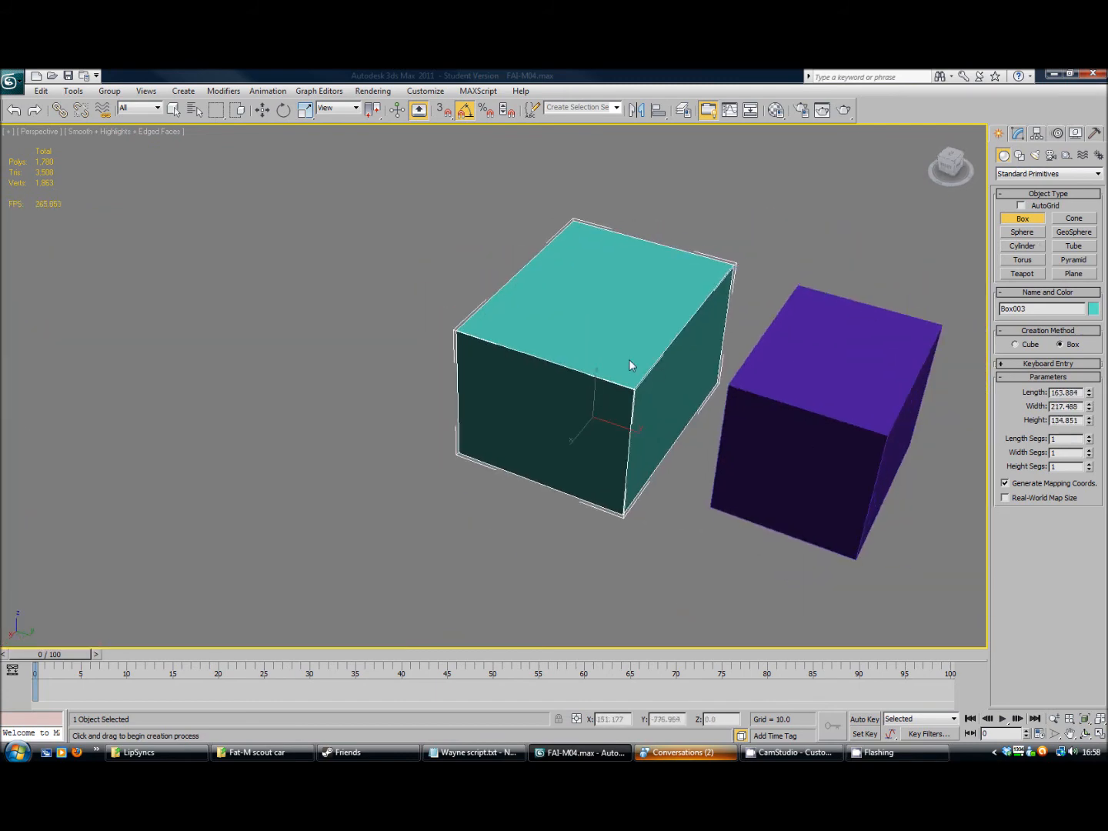
{"action": "right_click", "coordinate": [587, 415]}
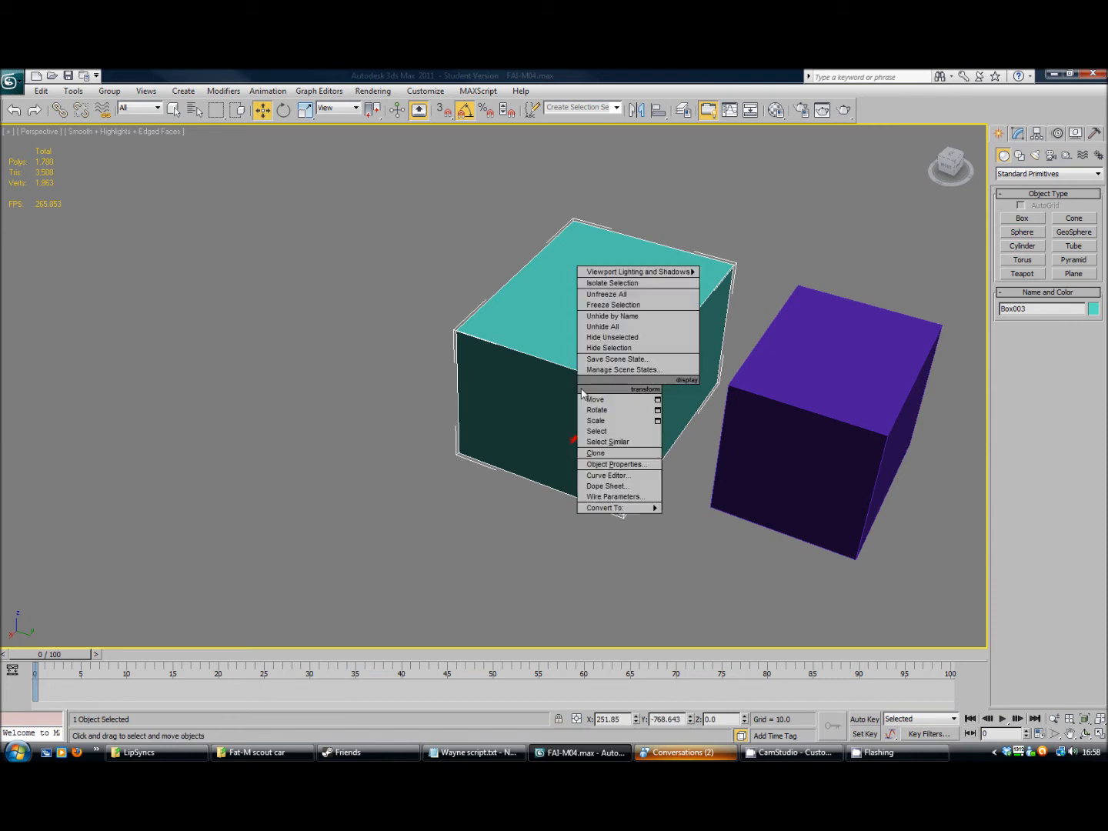
{"action": "mouse_move", "coordinate": [659, 508]}
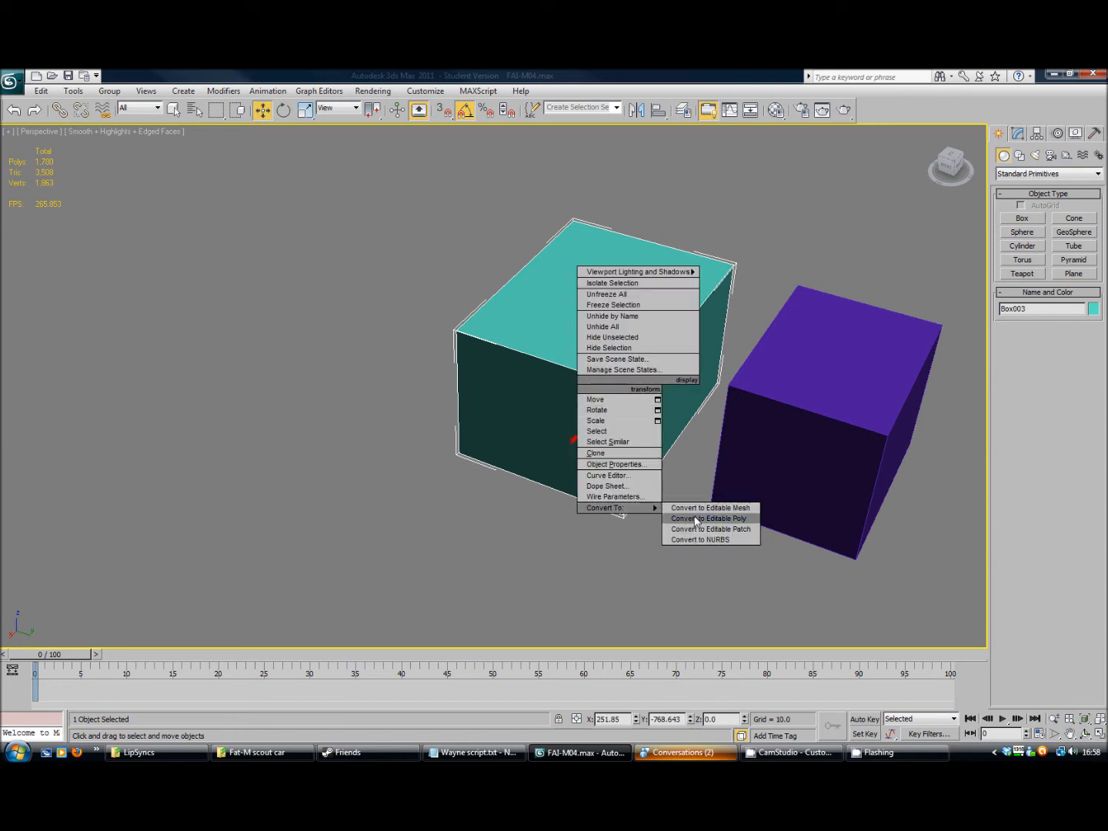
{"action": "left_click", "coordinate": [704, 518]}
{"action": "key", "text": "4"}
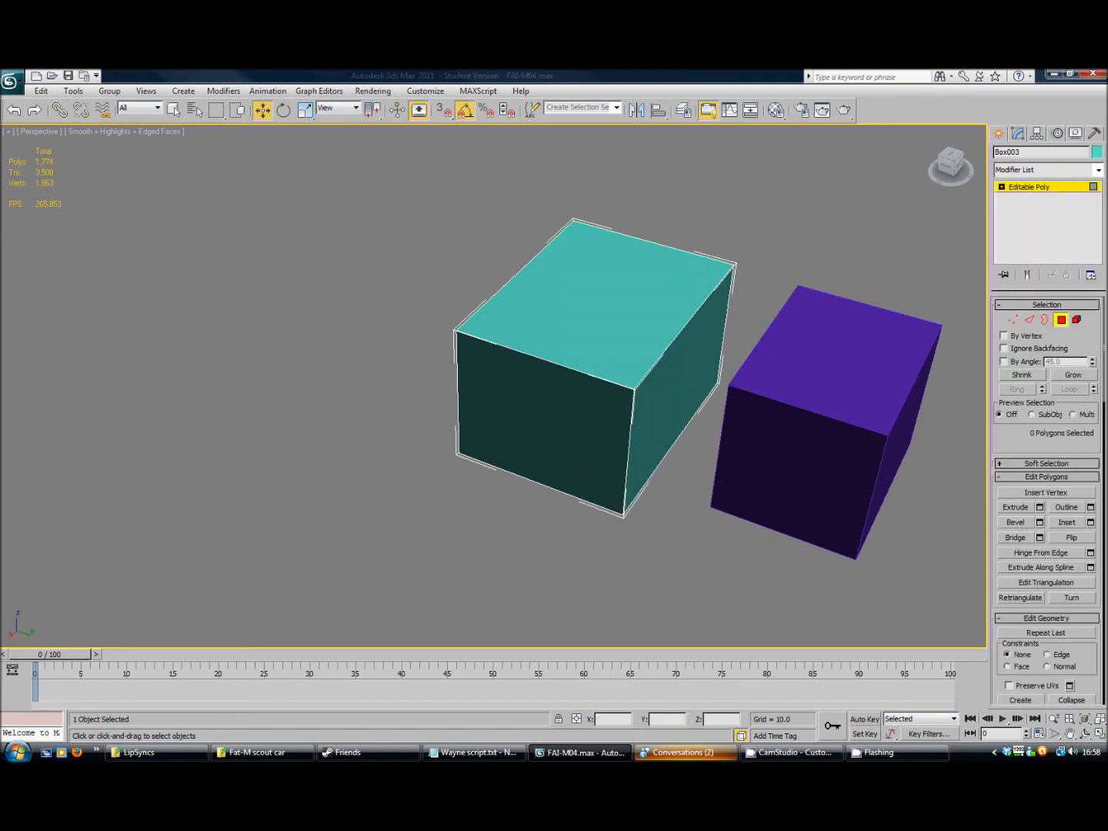
Attach the purple box to the turquoise one and leave polygon editing
{"action": "left_click", "coordinate": [675, 385]}
{"action": "middle_click_drag", "start_coordinate": [675, 385], "coordinate": [841, 490], "text": "alt"}
{"action": "scroll", "coordinate": [1098, 669], "scroll_direction": "down", "scroll_amount": 5}
{"action": "left_click", "coordinate": [1015, 552]}
{"action": "left_click", "coordinate": [800, 457]}
{"action": "middle_click_drag", "start_coordinate": [761, 488], "coordinate": [755, 359], "text": "alt"}
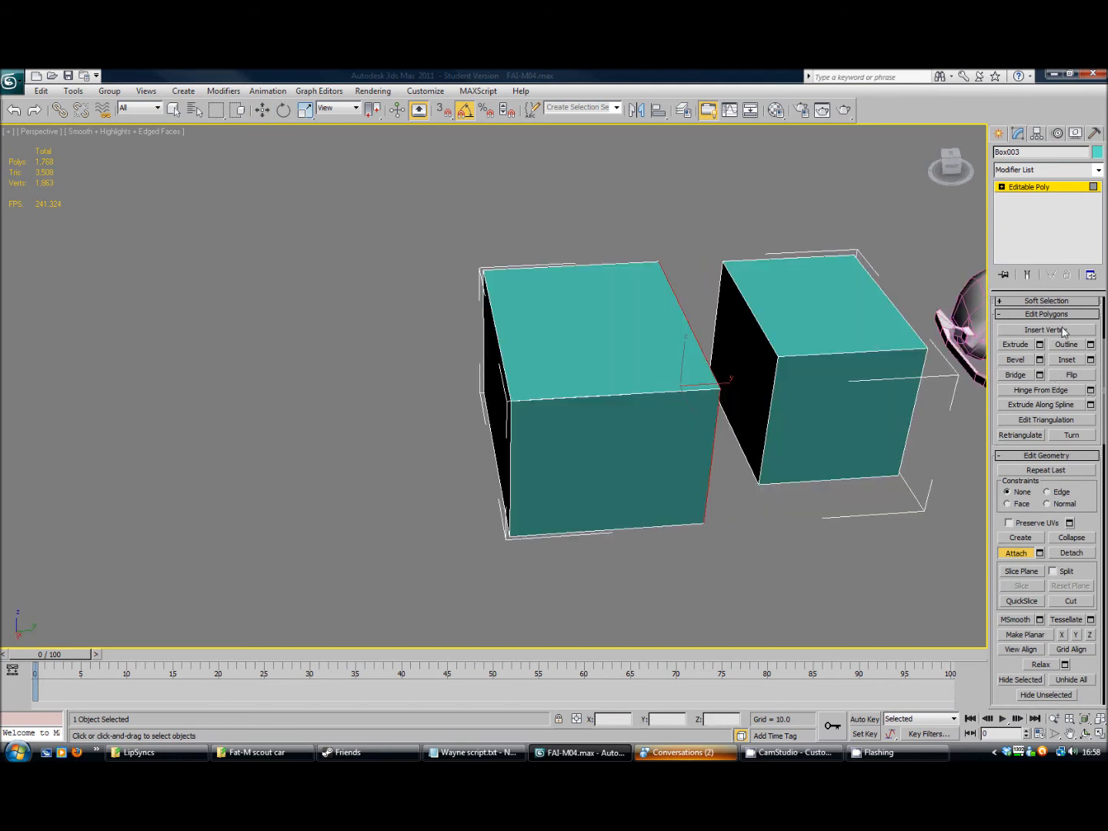
{"action": "scroll", "coordinate": [1084, 327], "scroll_direction": "up", "scroll_amount": 2}
{"action": "left_click", "coordinate": [1001, 188]}
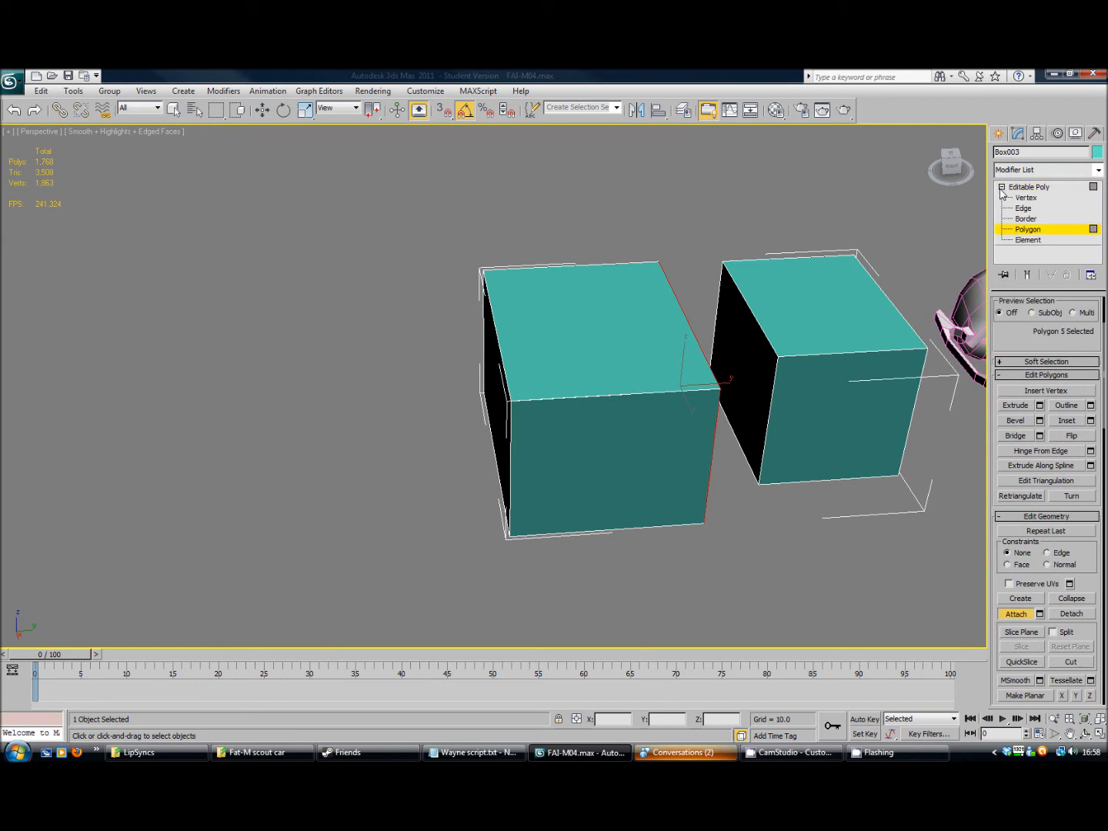
{"action": "left_click", "coordinate": [1039, 232]}
{"action": "key", "text": "w"}
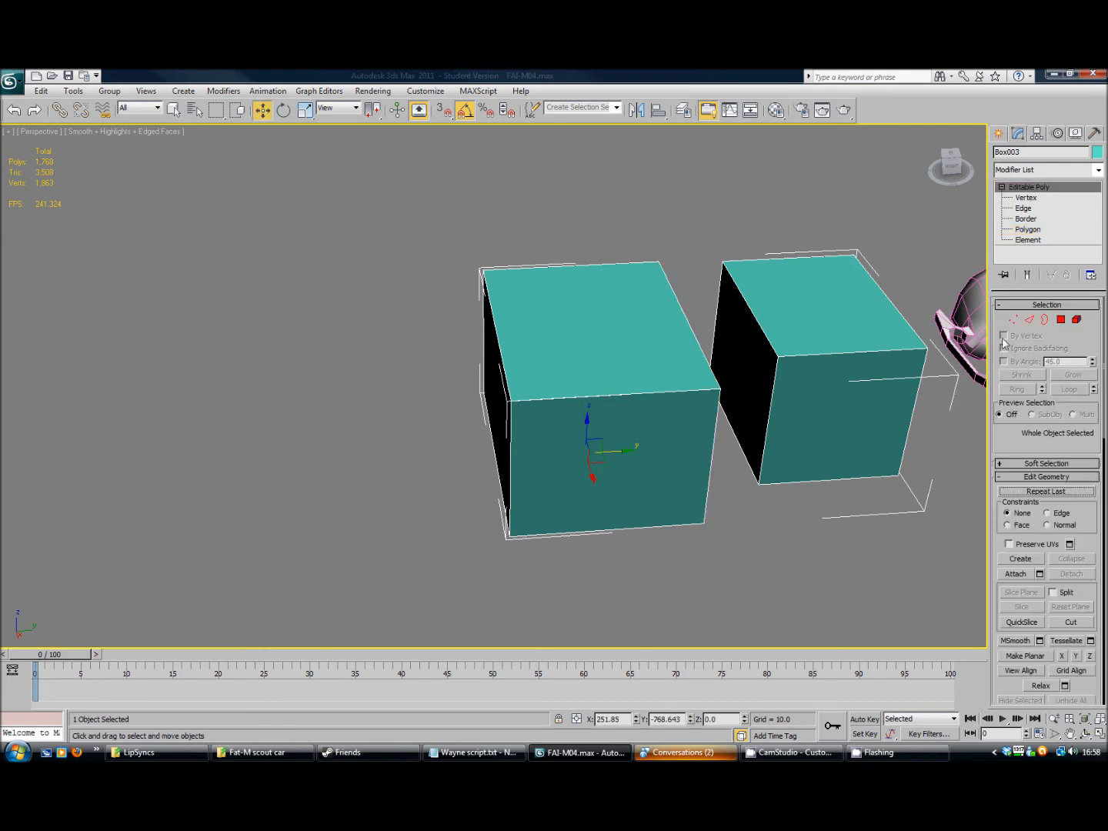
Inset the two polygons where the boxes face each other, leaving a small rectangle in the centre of each
{"action": "left_click", "coordinate": [1062, 321]}
{"action": "left_click", "coordinate": [760, 375]}
{"action": "middle_click_drag", "start_coordinate": [761, 376], "coordinate": [739, 492], "text": "alt"}
{"action": "left_click", "coordinate": [648, 339], "text": "ctrl"}
{"action": "left_click", "coordinate": [1091, 523]}
{"action": "middle_click_drag", "start_coordinate": [885, 538], "coordinate": [724, 420], "text": "alt"}
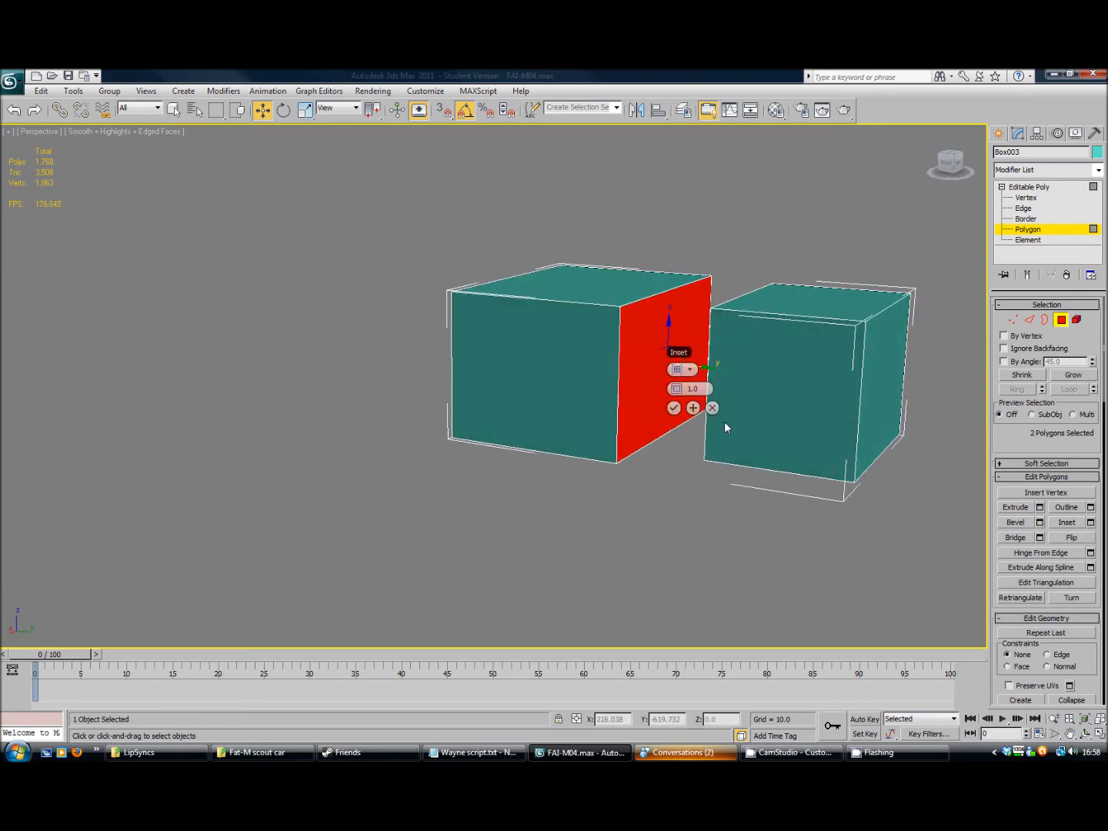
{"action": "left_click_drag", "start_coordinate": [678, 389], "coordinate": [797, 447]}
{"action": "middle_click_drag", "start_coordinate": [797, 448], "coordinate": [685, 438], "text": "alt"}
{"action": "left_click", "coordinate": [673, 407]}
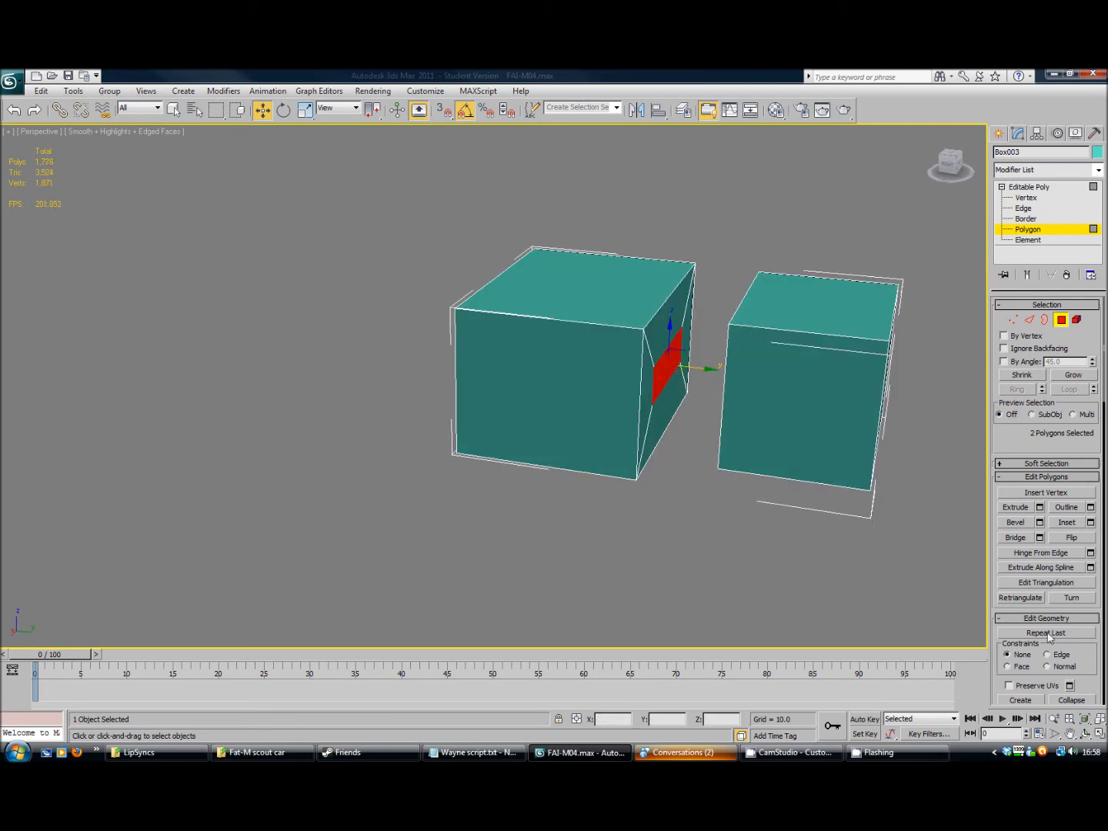
Try to bridge the two inset polygons across the gap between the boxes
{"action": "left_click", "coordinate": [1039, 537]}
{"action": "middle_click_drag", "start_coordinate": [732, 537], "coordinate": [713, 515], "text": "alt"}
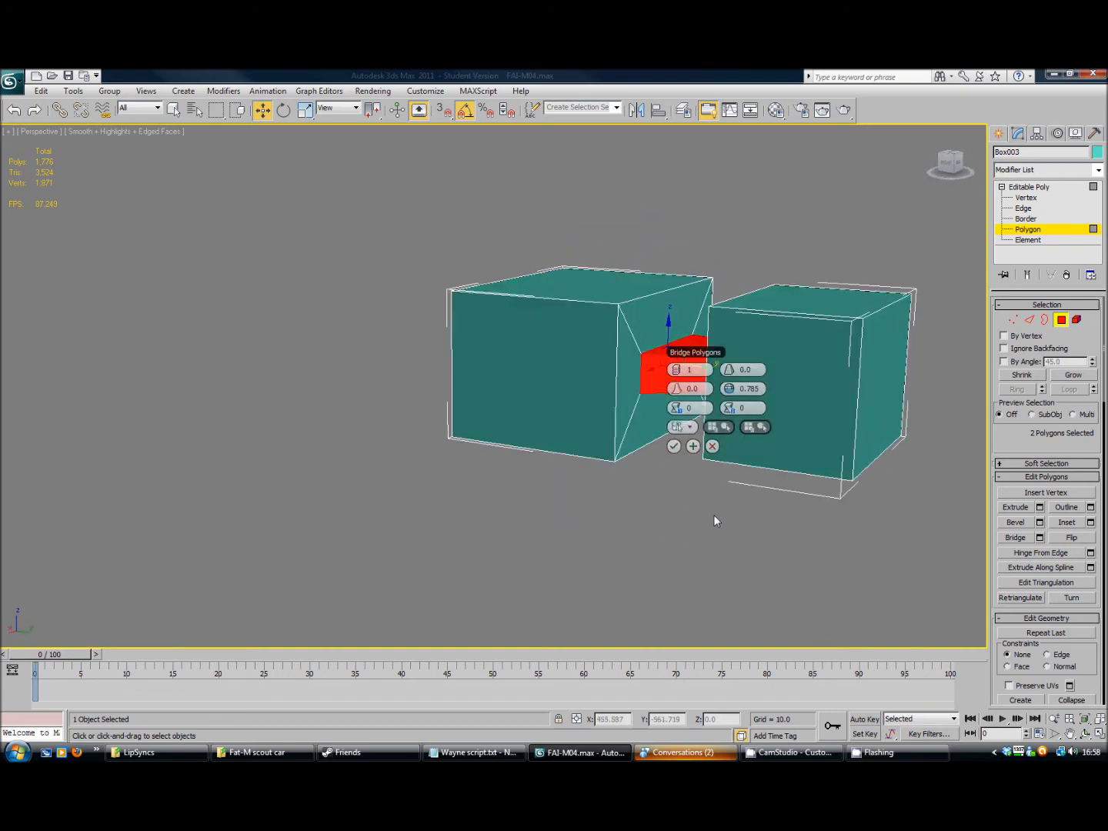
{"action": "left_click", "coordinate": [715, 448]}
Inset the outer end polygon of the box nearer the car, on the side opposite its existing inset
{"action": "middle_click_drag", "start_coordinate": [718, 456], "coordinate": [852, 440], "text": "alt"}
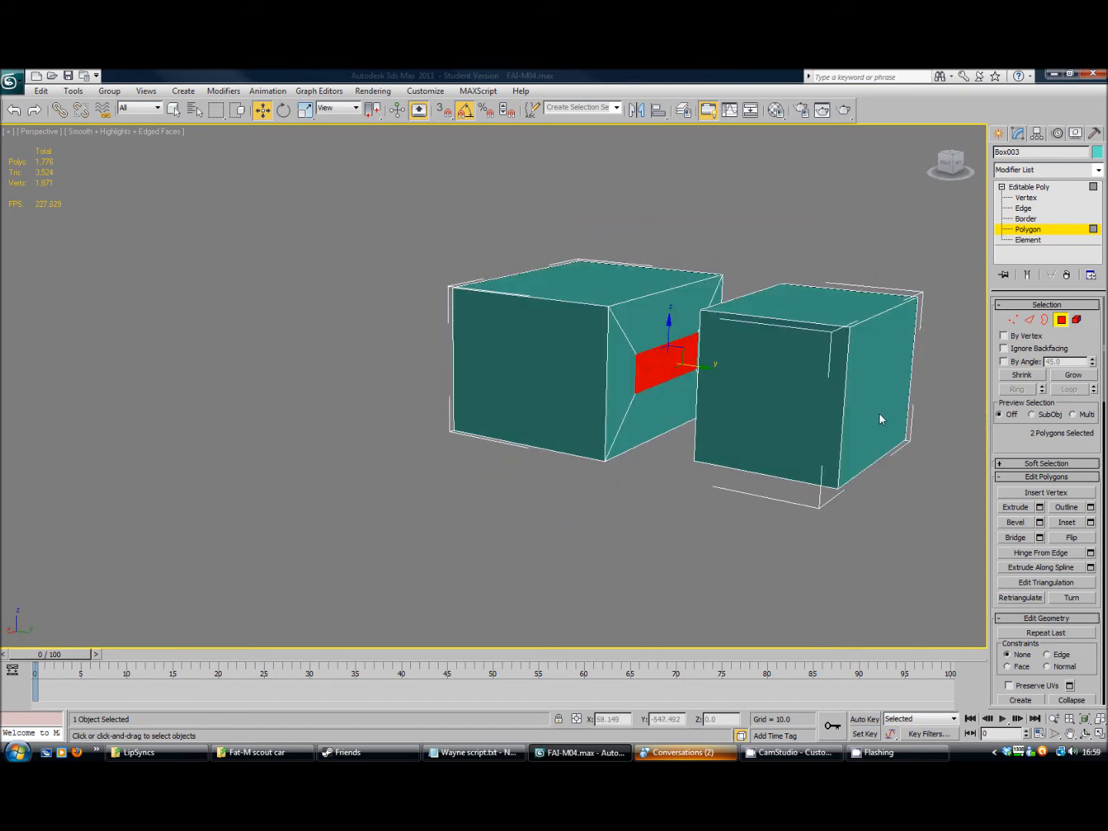
{"action": "left_click", "coordinate": [878, 414]}
{"action": "middle_click_drag", "start_coordinate": [751, 542], "coordinate": [914, 518], "text": "alt"}
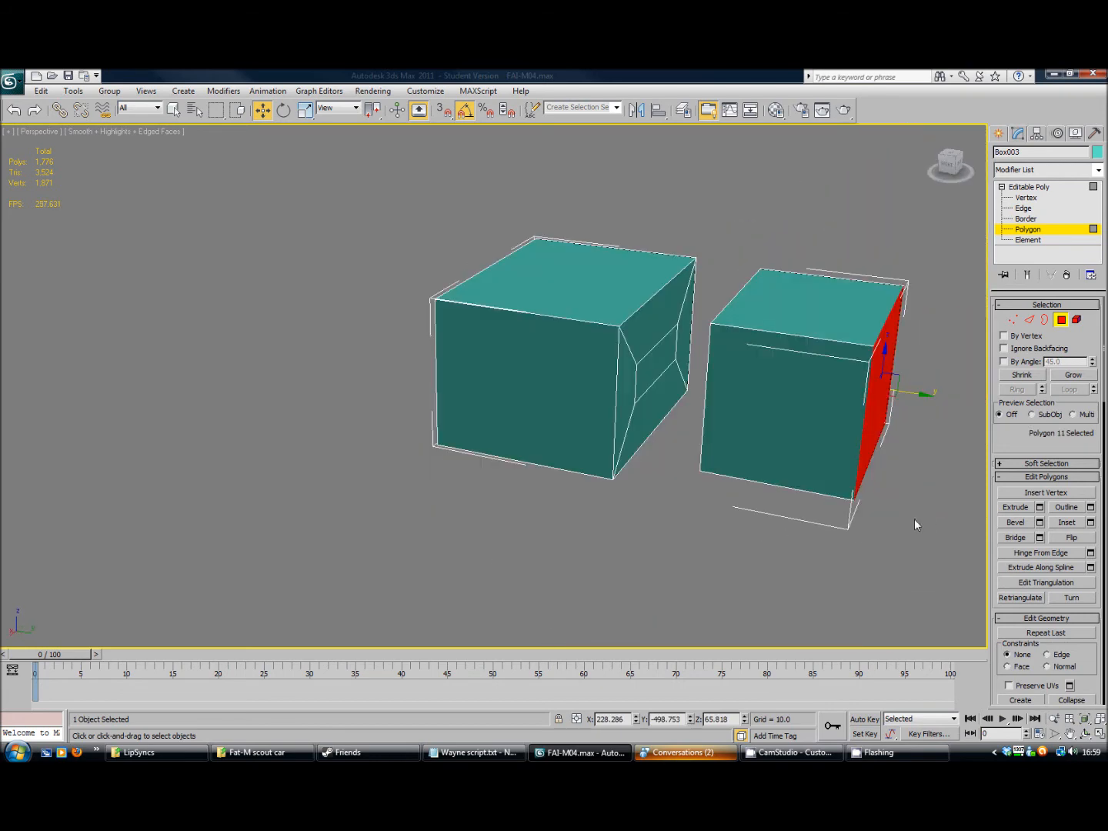
{"action": "left_click", "coordinate": [1091, 523]}
{"action": "left_click", "coordinate": [886, 433]}
Try bridging the same box's two opposite insets through its body with 12 segments, bias 47.0, smooth 77.553 and twist 1 of 4
{"action": "middle_click_drag", "start_coordinate": [793, 497], "coordinate": [954, 531], "text": "alt"}
{"action": "left_click", "coordinate": [767, 425], "text": "ctrl"}
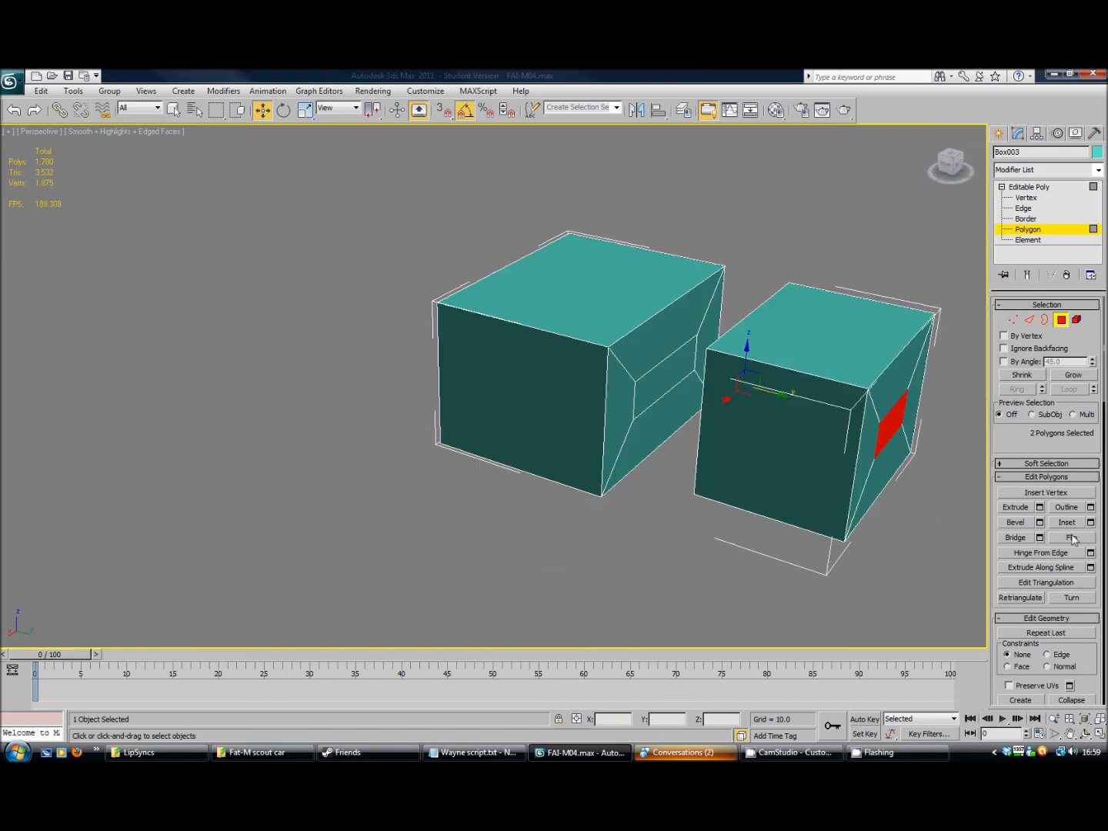
{"action": "left_click", "coordinate": [1039, 537]}
{"action": "middle_click_drag", "start_coordinate": [904, 549], "coordinate": [762, 514], "text": "alt"}
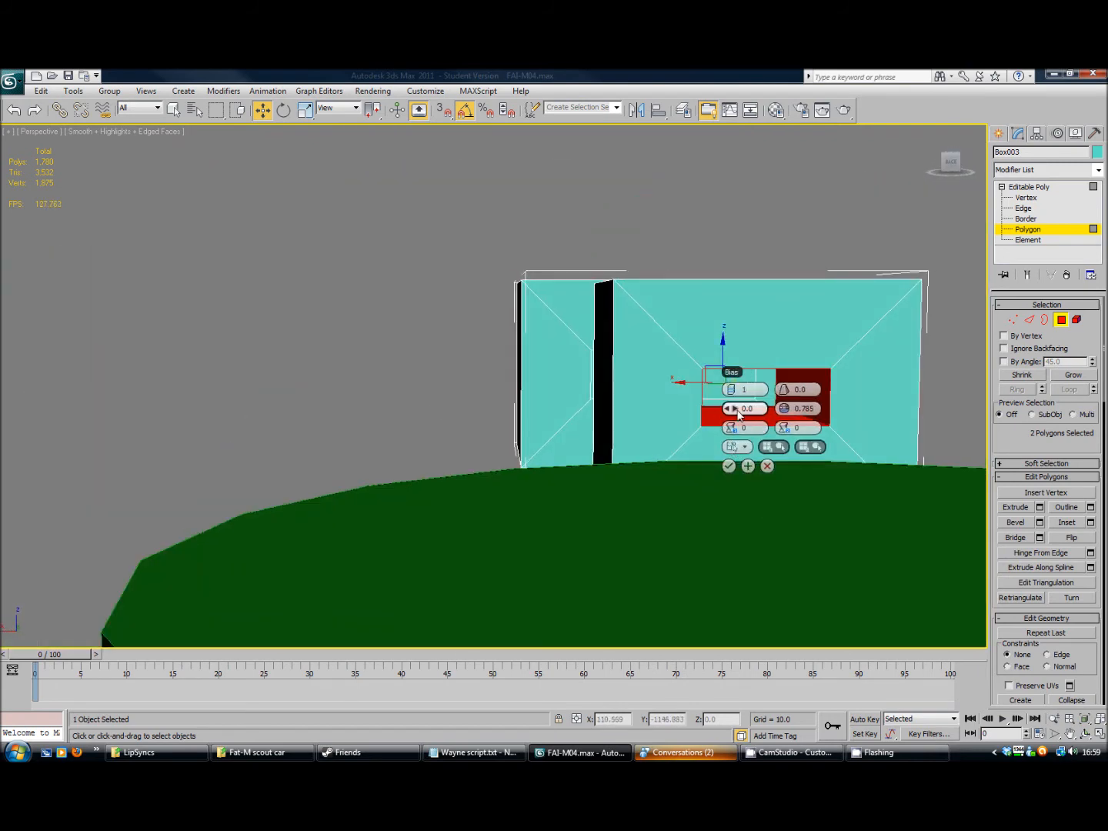
{"action": "mouse_move", "coordinate": [841, 419]}
{"action": "left_mouse_down"}
{"action": "mouse_move", "coordinate": [799, 425]}
{"action": "mouse_move", "coordinate": [834, 405]}
{"action": "left_mouse_up"}
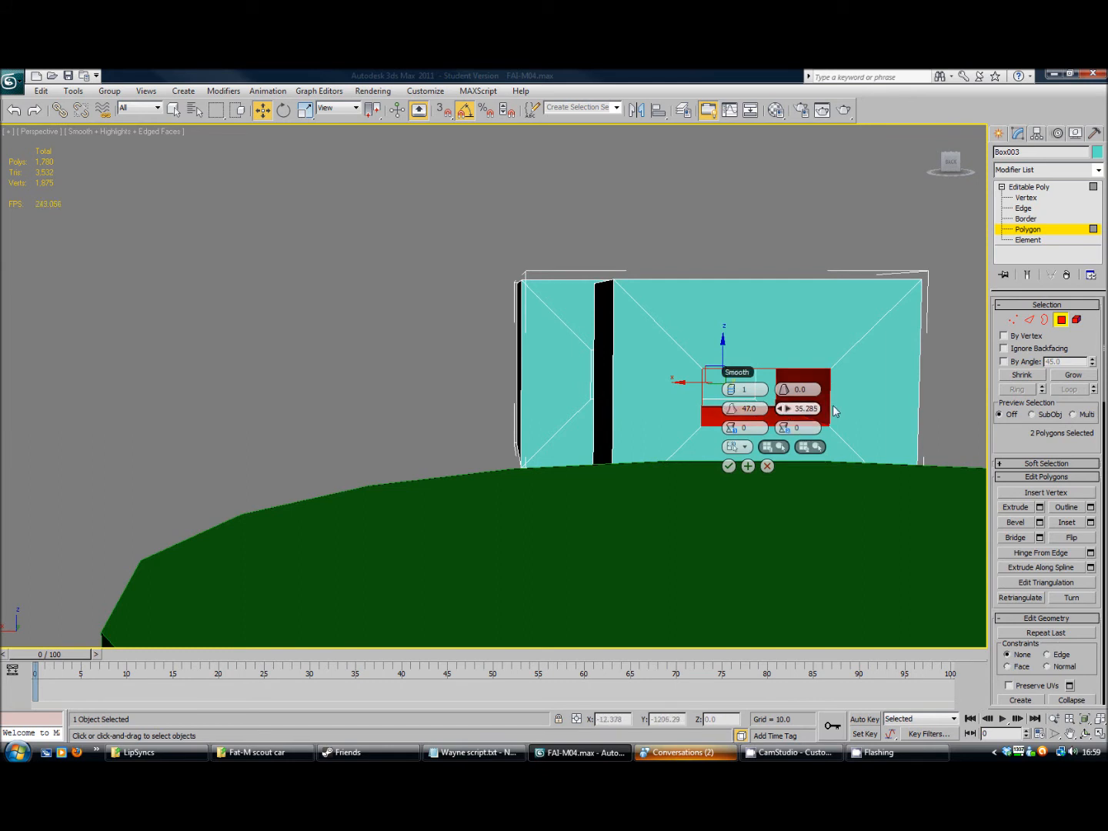
{"action": "left_click_drag", "start_coordinate": [904, 410], "coordinate": [879, 415]}
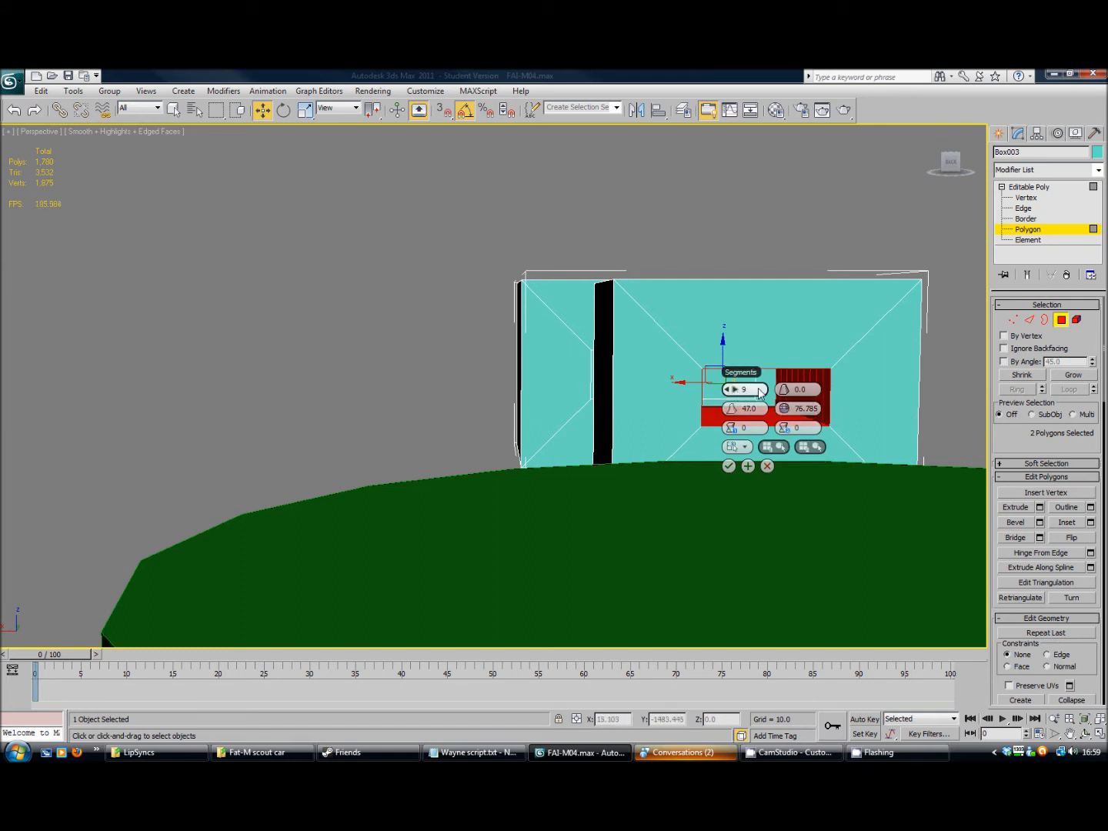
{"action": "left_click_drag", "start_coordinate": [766, 391], "coordinate": [793, 412]}
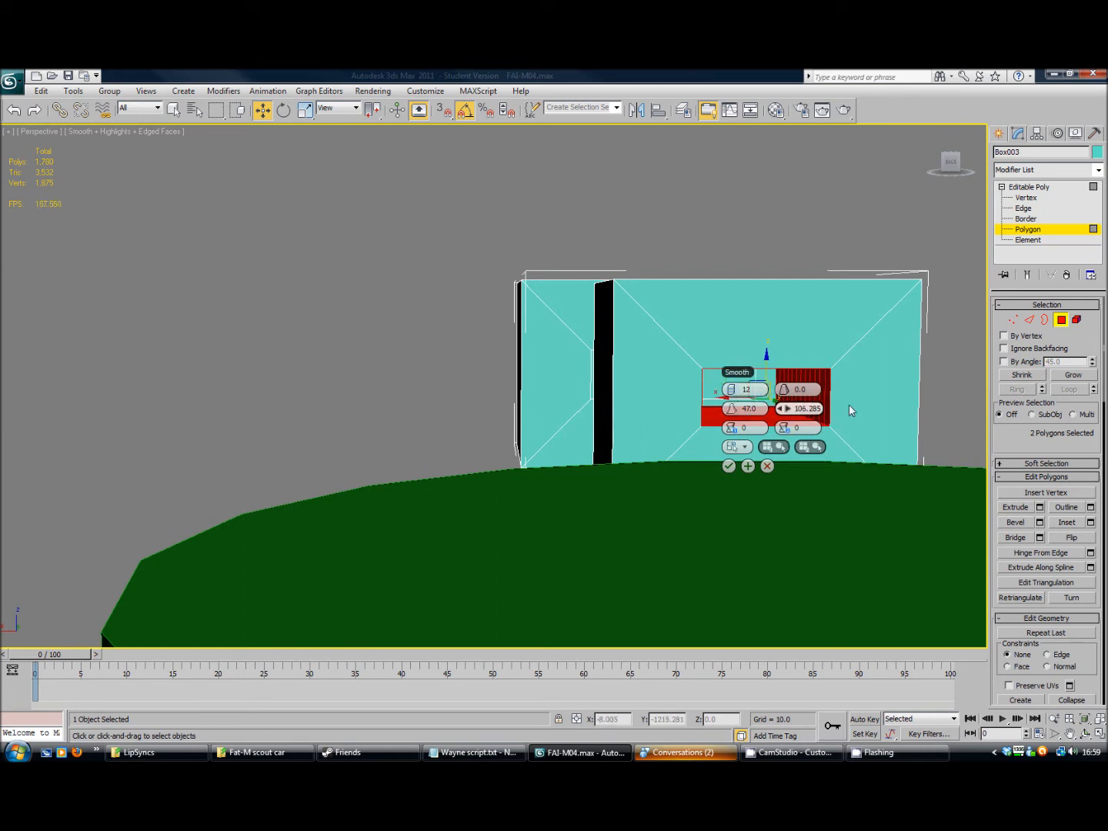
{"action": "mouse_move", "coordinate": [738, 433]}
{"action": "left_mouse_down"}
{"action": "mouse_move", "coordinate": [768, 432]}
{"action": "mouse_move", "coordinate": [744, 428]}
{"action": "left_mouse_up"}
{"action": "scroll", "coordinate": [638, 450], "scroll_direction": "down", "scroll_amount": 10}
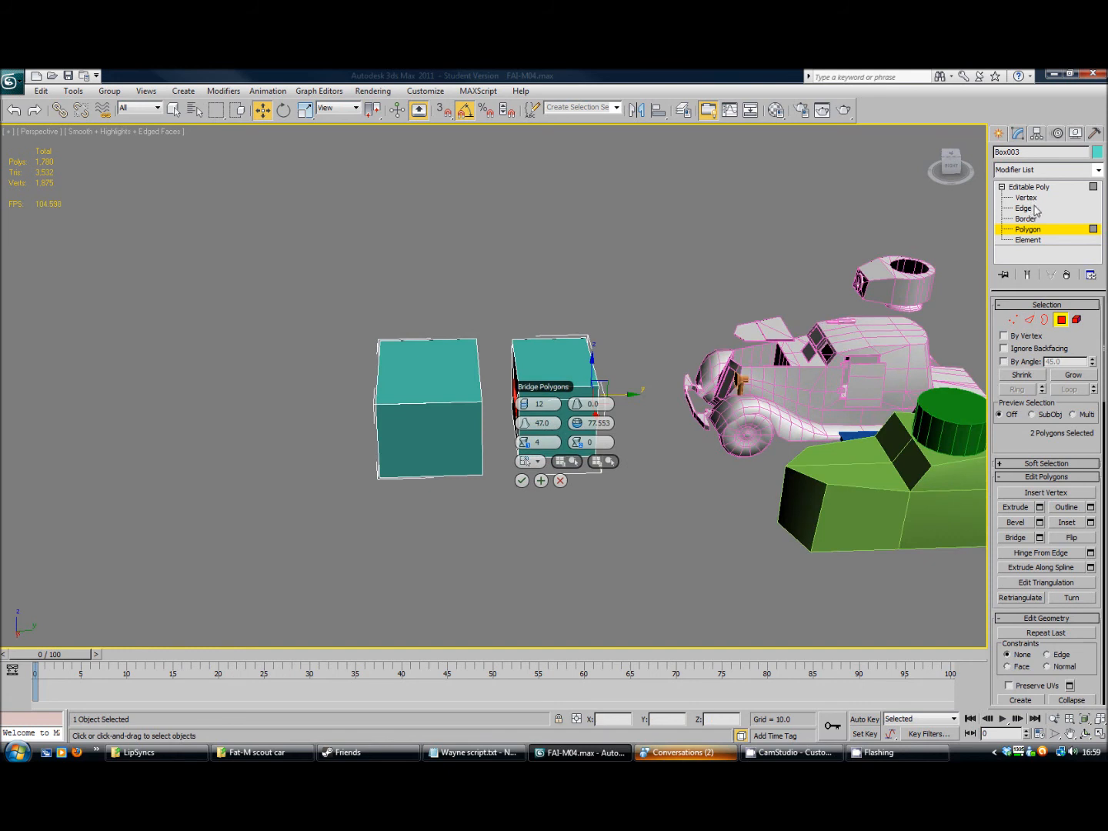
{"action": "key", "text": "ctrl+s"}
Create a tall box about 179 by 166 by 362 beside the car, with 18 length segments and 10 width segments
{"action": "left_click", "coordinate": [998, 134]}
{"action": "left_click", "coordinate": [1021, 217]}
{"action": "left_click_drag", "start_coordinate": [540, 585], "coordinate": [663, 521]}
{"action": "left_click", "coordinate": [653, 247]}
{"action": "left_click_drag", "start_coordinate": [1088, 455], "coordinate": [1070, 331]}
{"action": "middle_click_drag", "start_coordinate": [589, 522], "coordinate": [644, 567], "text": "alt"}
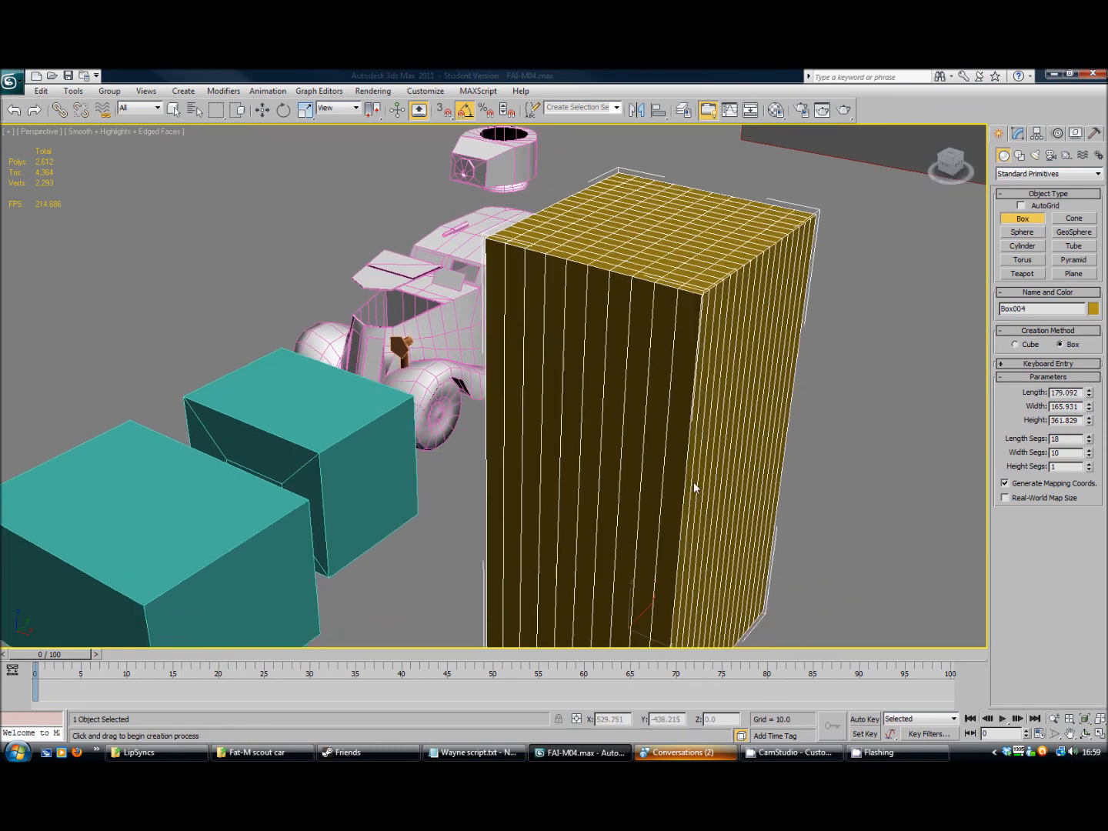
{"action": "left_click", "coordinate": [1019, 136]}
{"action": "middle_click_drag", "start_coordinate": [762, 518], "coordinate": [739, 442]}
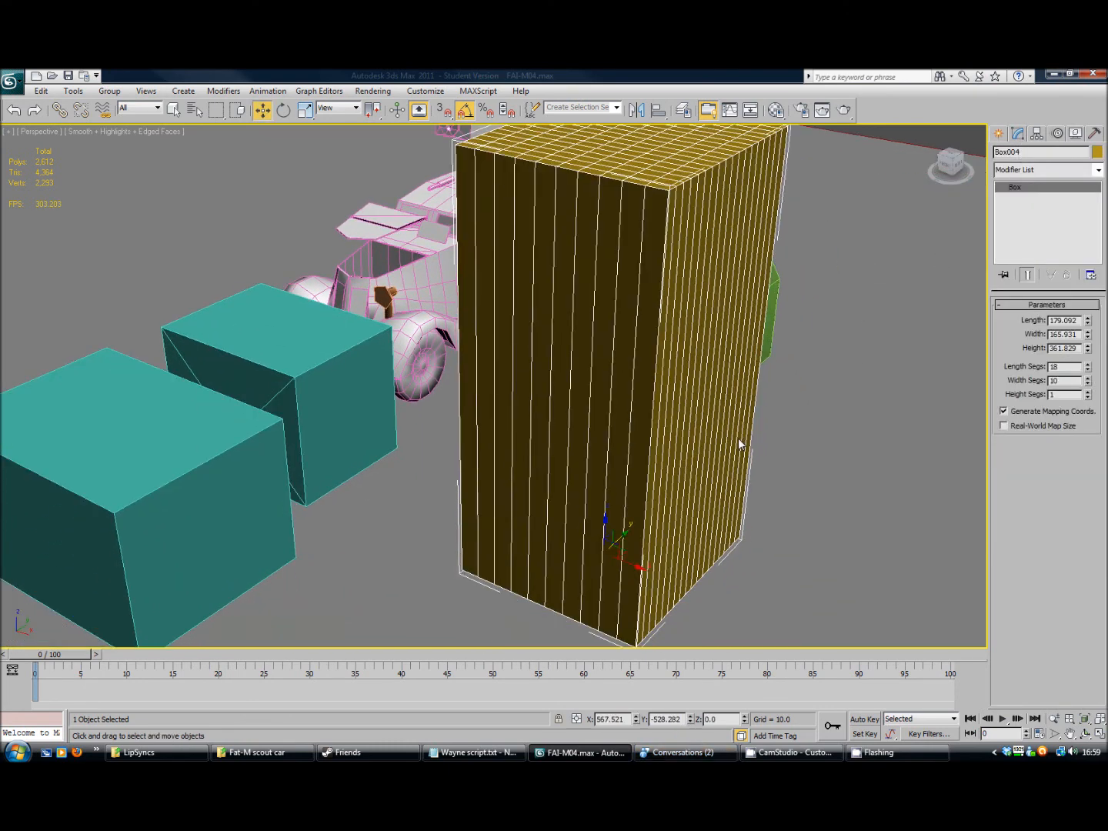
Add an Edit Poly modifier to the tall box
{"action": "left_click", "coordinate": [998, 136]}
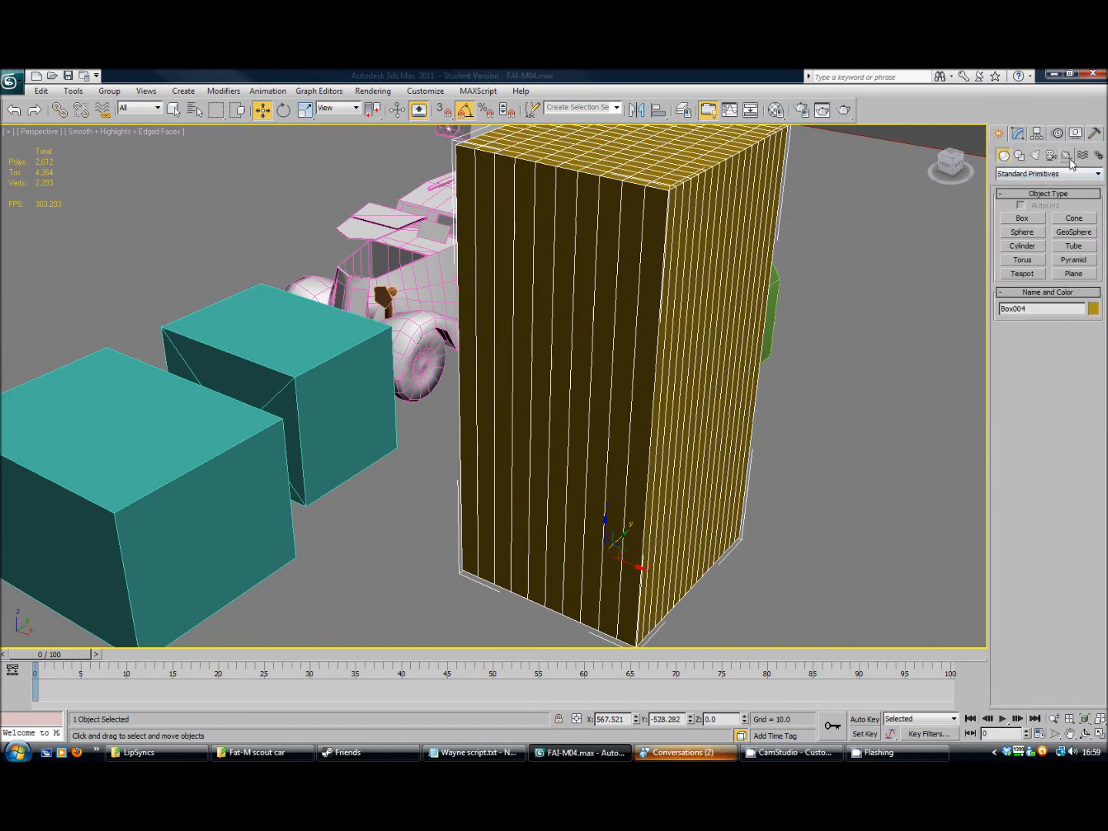
{"action": "left_click", "coordinate": [1018, 133]}
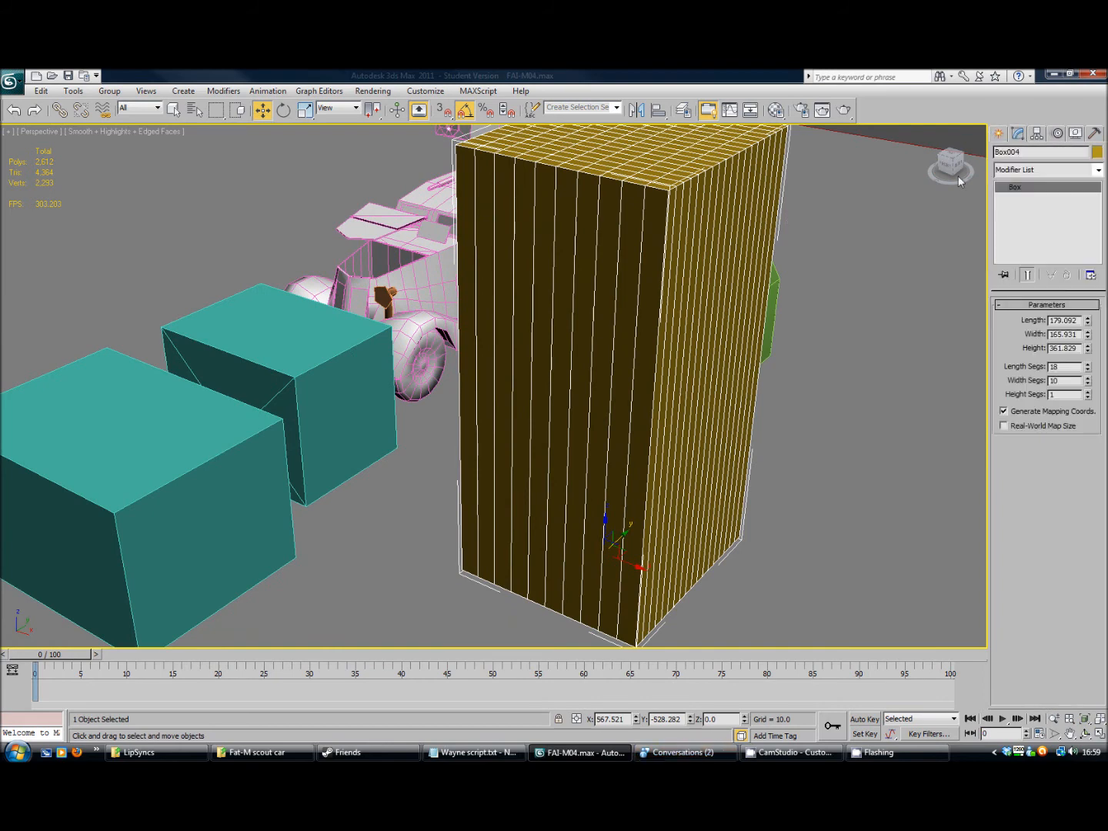
{"action": "left_click", "coordinate": [1097, 171]}
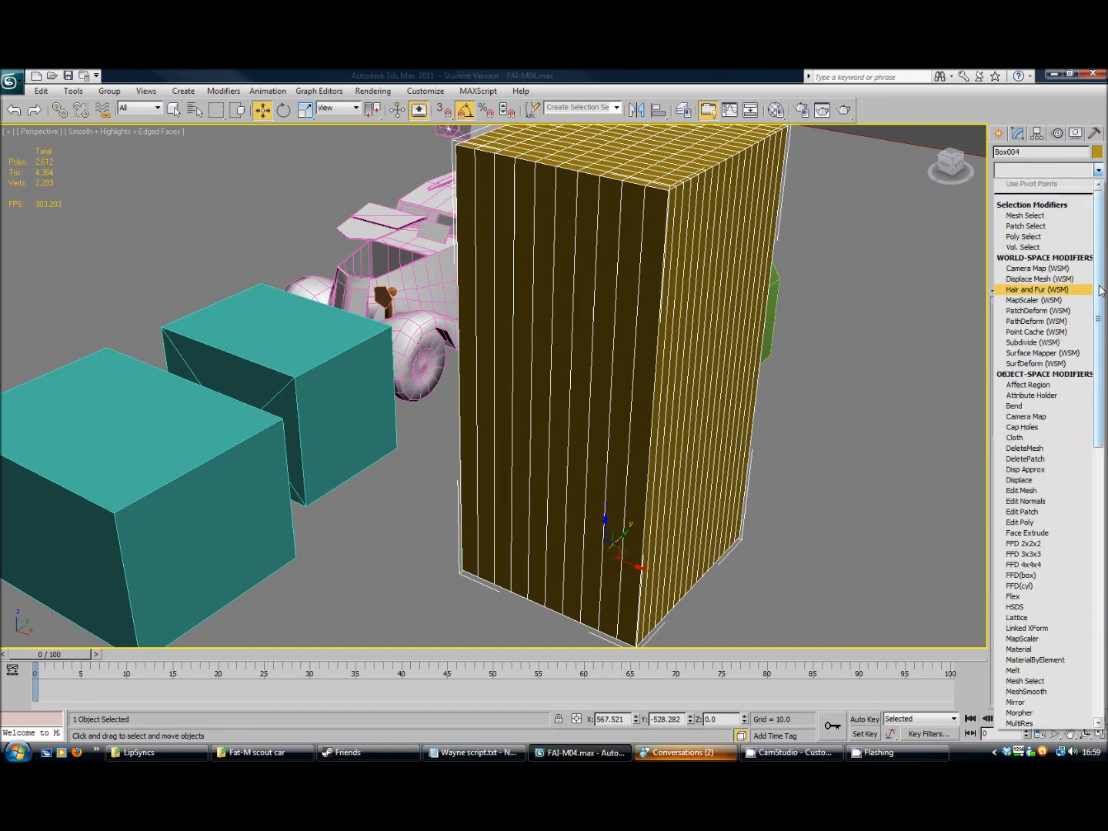
{"action": "scroll", "coordinate": [1097, 329], "scroll_direction": "down", "scroll_amount": 2}
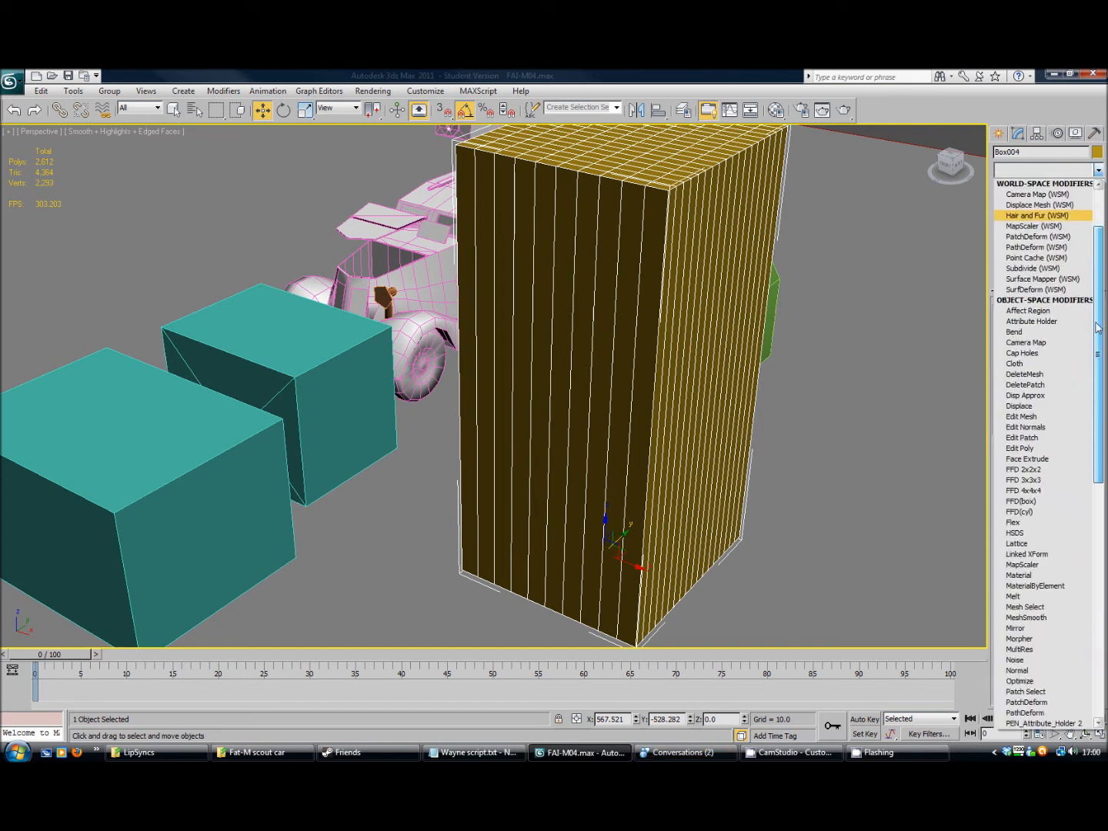
{"action": "left_click", "coordinate": [1029, 447]}
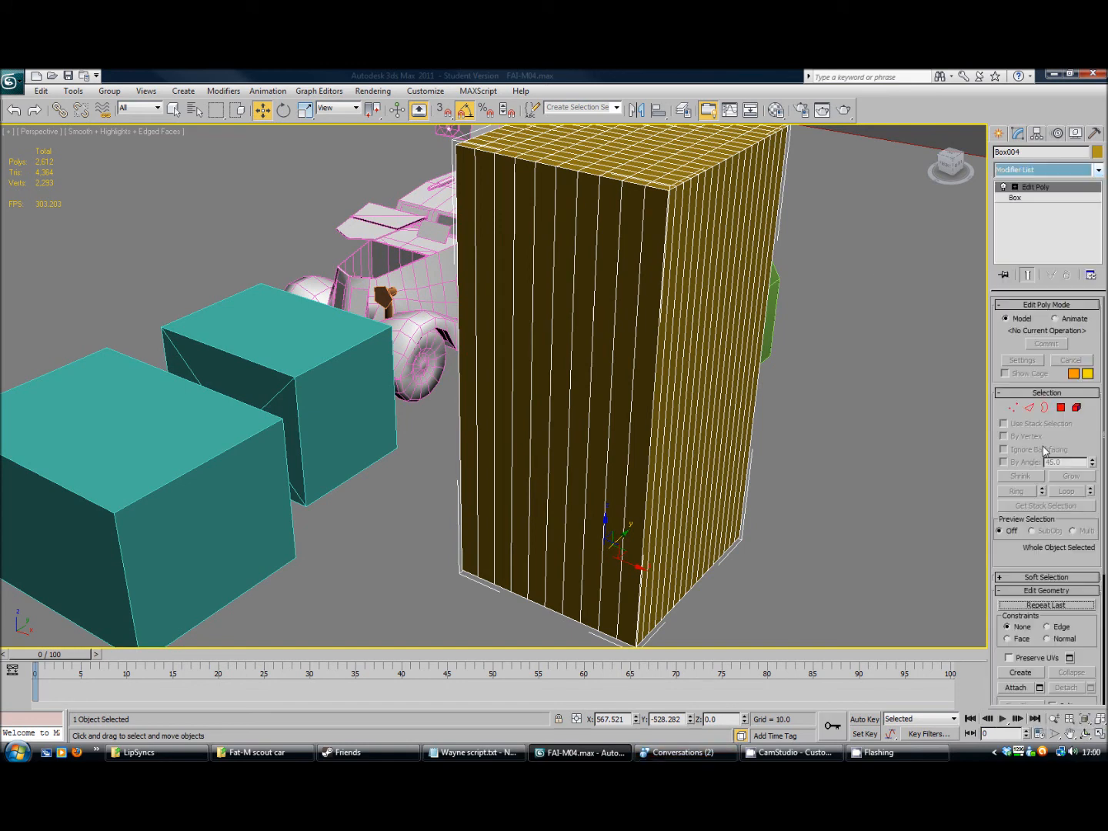
At edge level, select two adjacent vertical edges at the tall box's near corner and expand them to the full edge ring
{"action": "left_click", "coordinate": [1028, 408]}
{"action": "left_click", "coordinate": [656, 370]}
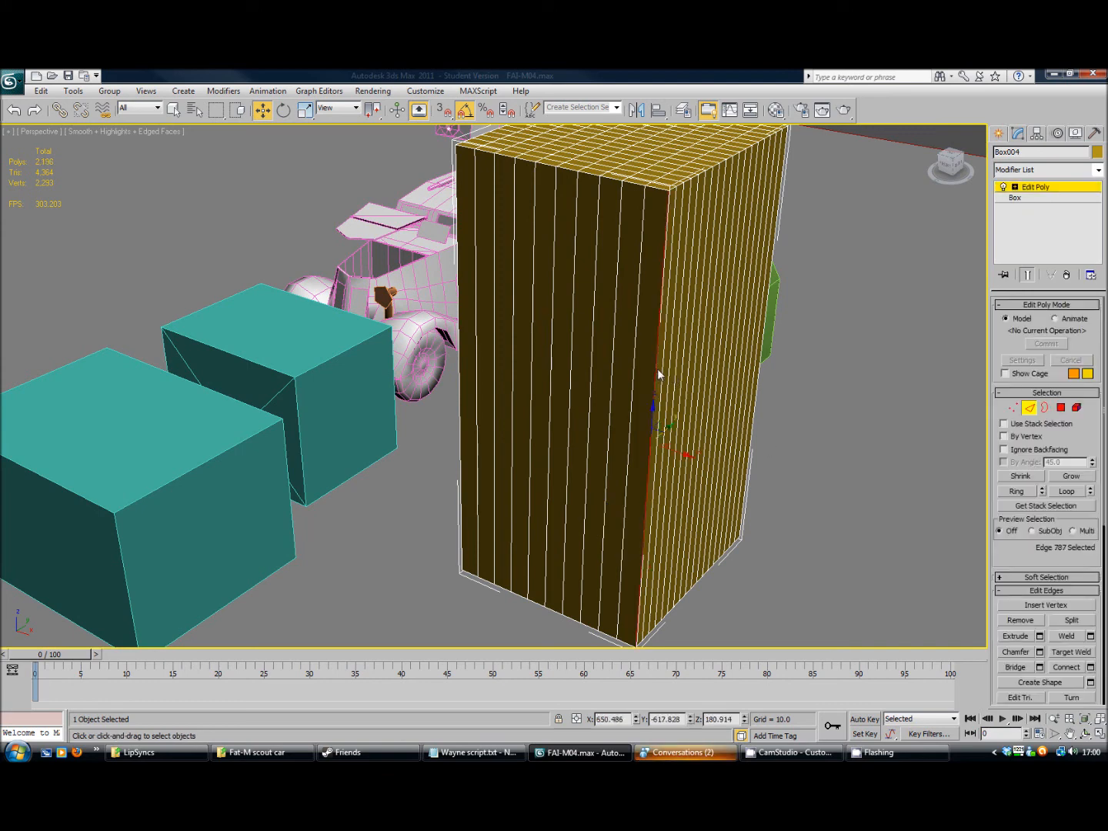
{"action": "left_click", "coordinate": [637, 381], "text": "ctrl"}
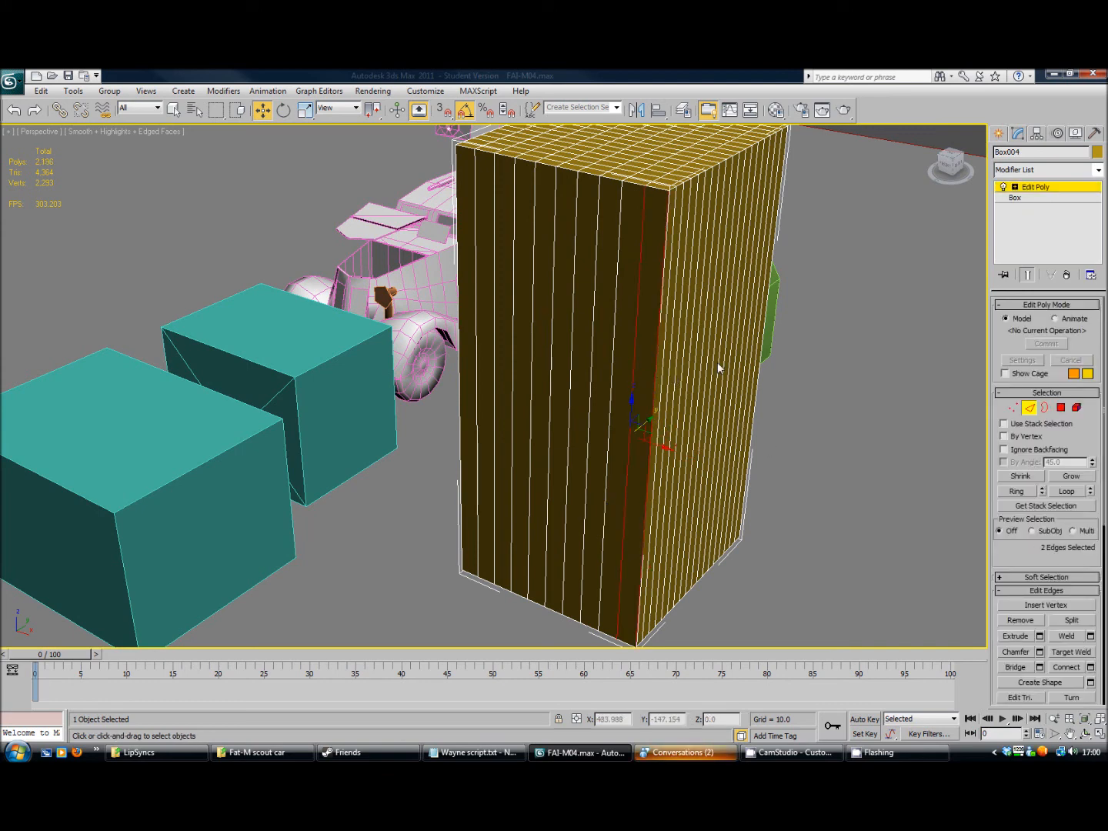
{"action": "scroll", "coordinate": [1085, 436], "scroll_direction": "down", "scroll_amount": 2}
{"action": "scroll", "coordinate": [1079, 475], "scroll_direction": "up", "scroll_amount": 2}
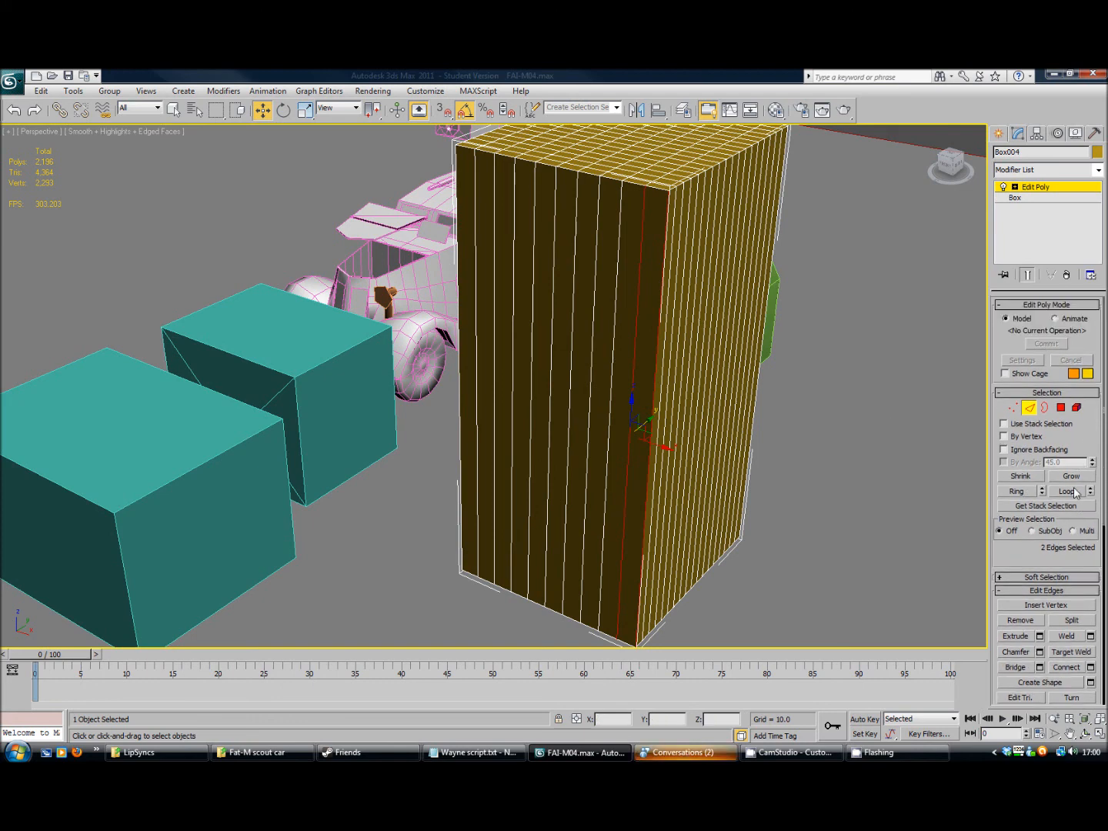
{"action": "left_click", "coordinate": [1016, 491]}
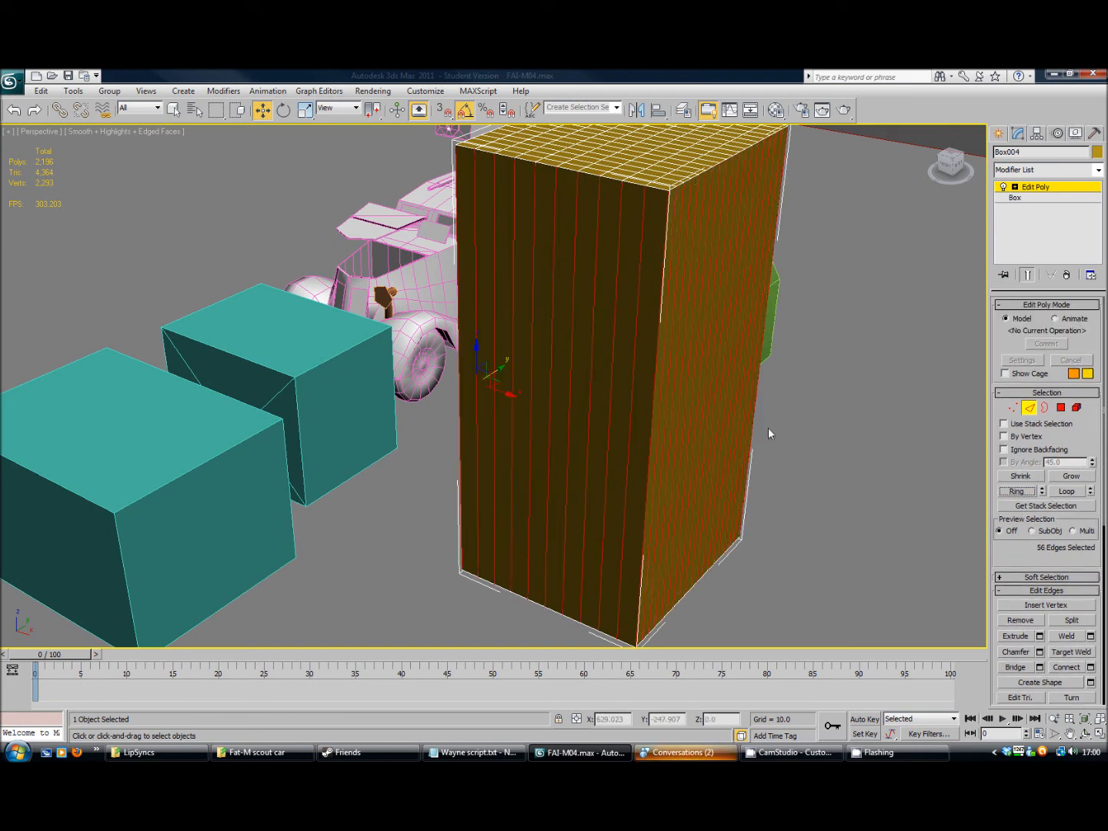
{"action": "middle_click_drag", "start_coordinate": [773, 408], "coordinate": [768, 439], "text": "alt"}
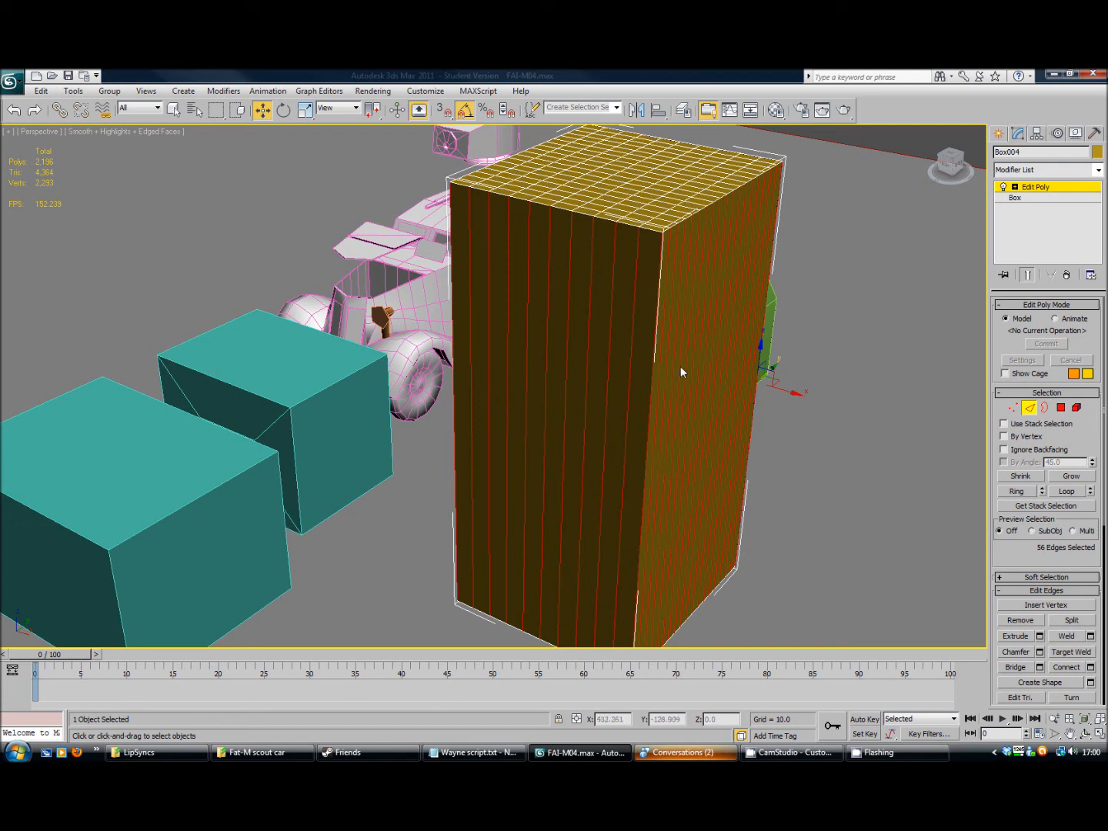
Select two edges on the top rim of the tall box's 10-segment side and extend the selection to their loop
{"action": "left_click", "coordinate": [651, 233]}
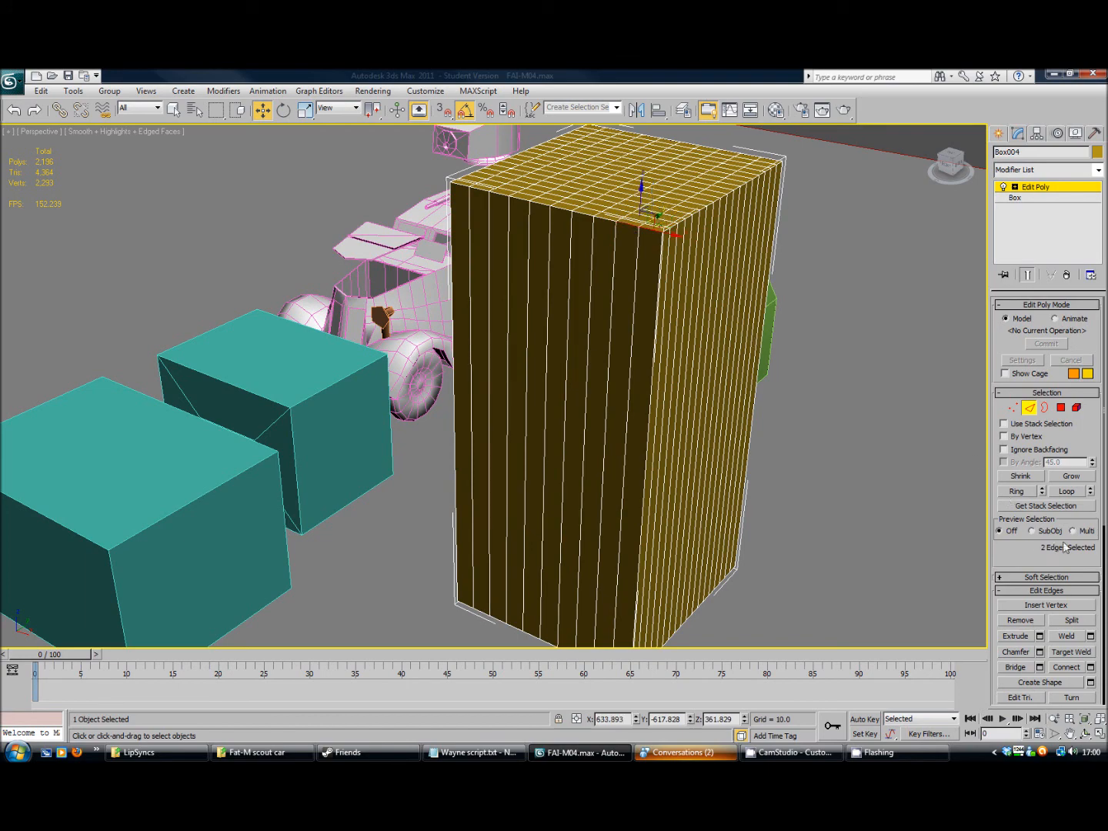
{"action": "left_click", "coordinate": [1075, 492]}
{"action": "middle_click_drag", "start_coordinate": [545, 219], "coordinate": [505, 245], "text": "alt"}
{"action": "middle_click_drag", "start_coordinate": [646, 184], "coordinate": [607, 267], "text": "alt"}
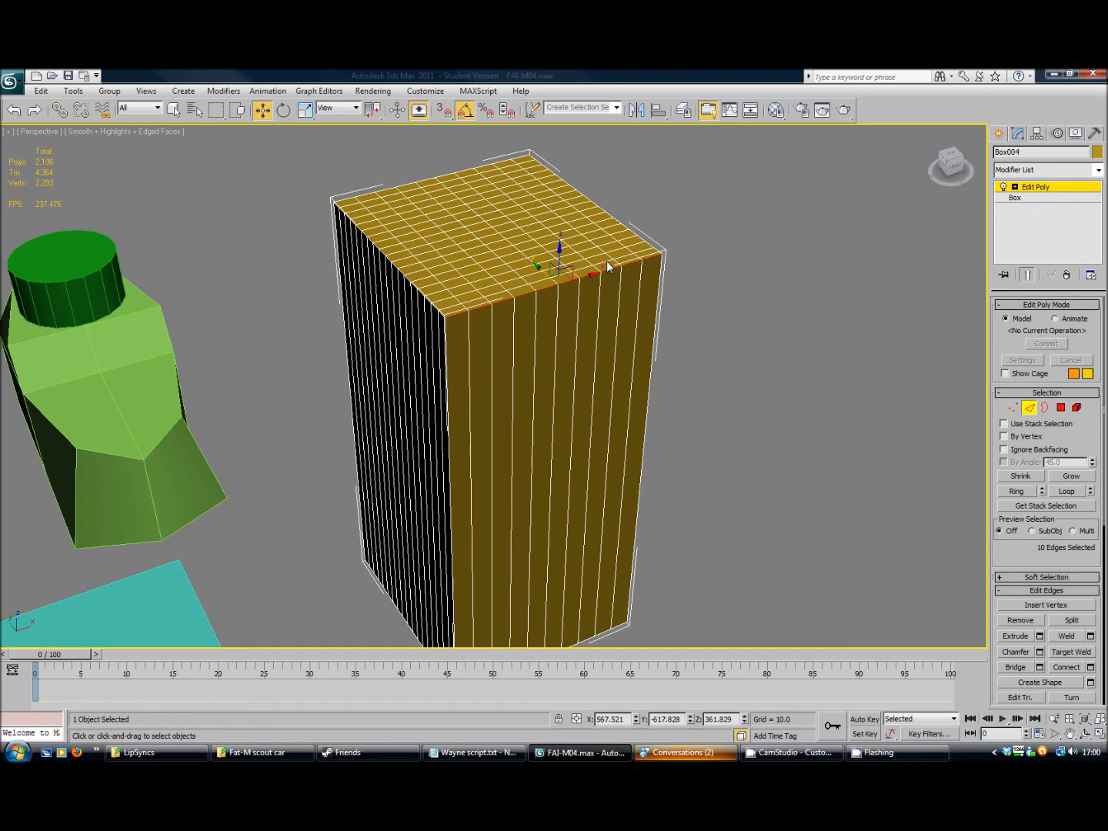
Select two neighbouring vertical edges at the far end of the box's 10-segment side and expand them to their ring
{"action": "left_click", "coordinate": [656, 322]}
{"action": "left_click", "coordinate": [636, 323]}
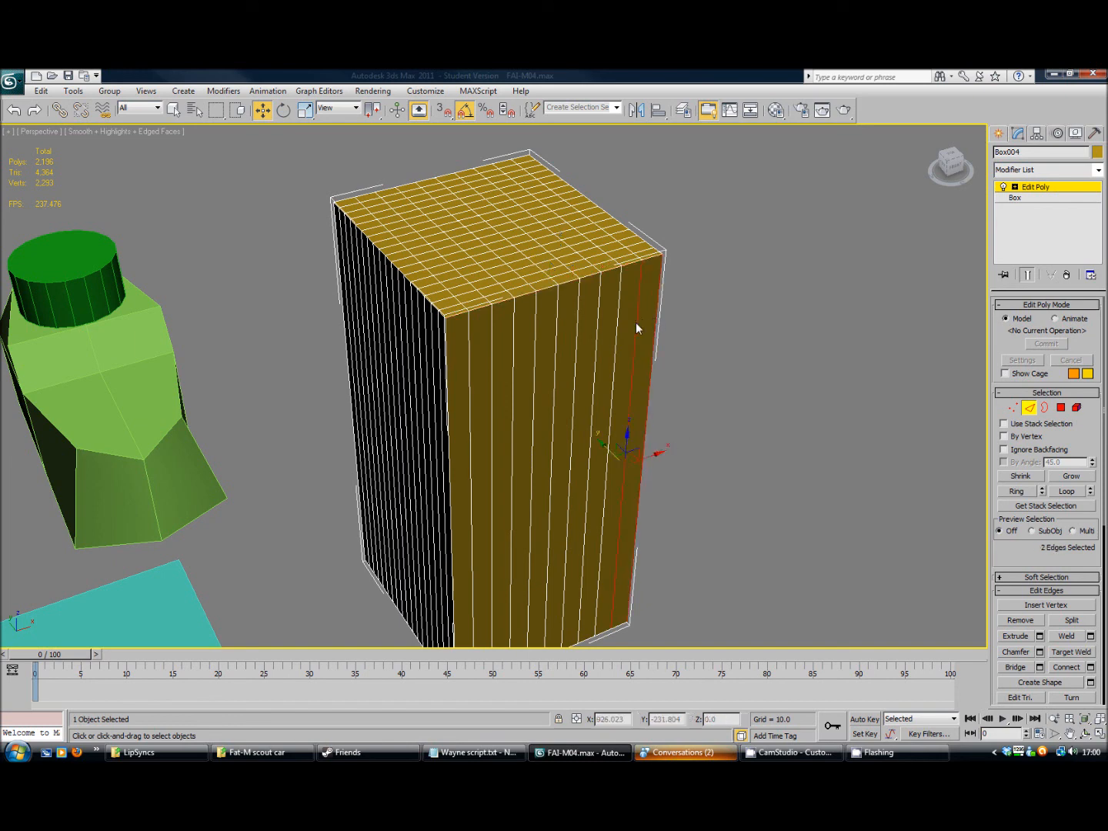
{"action": "left_click", "coordinate": [1017, 491]}
{"action": "middle_click_drag", "start_coordinate": [854, 488], "coordinate": [833, 465], "text": "alt"}
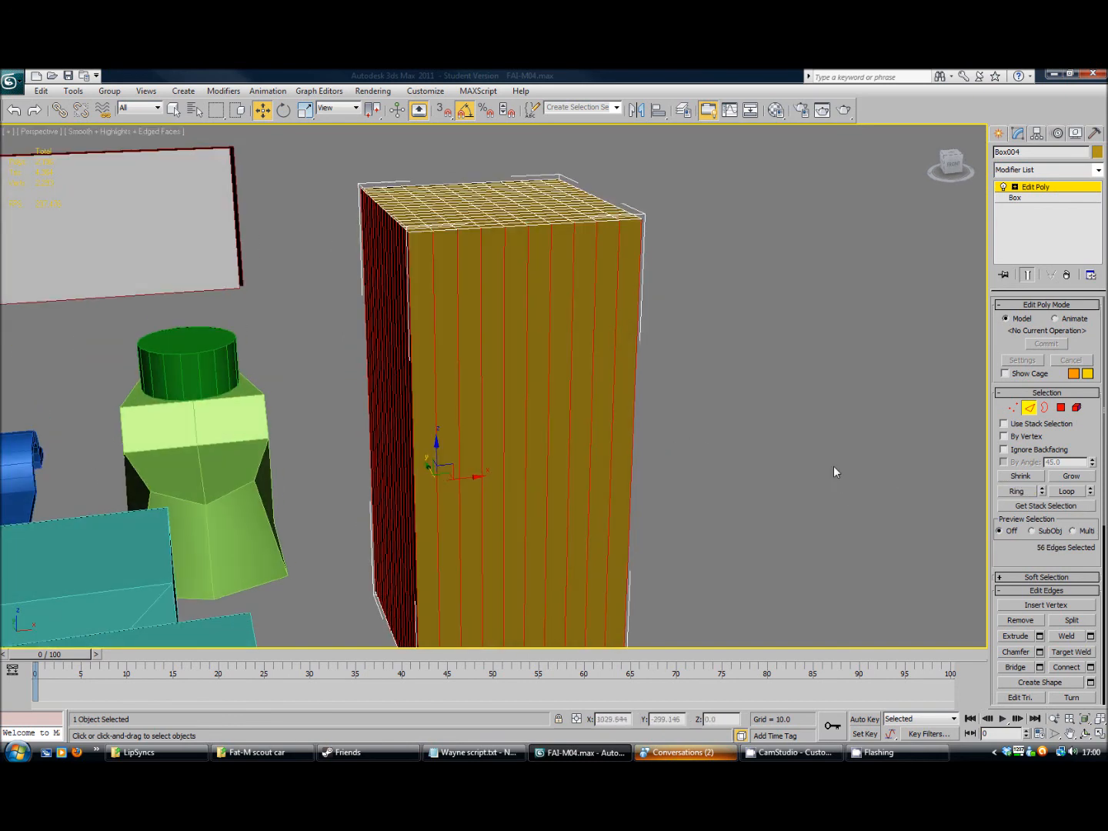
Select three edges at the top corner of the tall box and extend the selection to their edge loops
{"action": "middle_click_drag", "start_coordinate": [655, 366], "coordinate": [606, 350], "text": "alt"}
{"action": "middle_click_drag", "start_coordinate": [394, 374], "coordinate": [618, 315], "text": "alt"}
{"action": "left_click", "coordinate": [615, 295]}
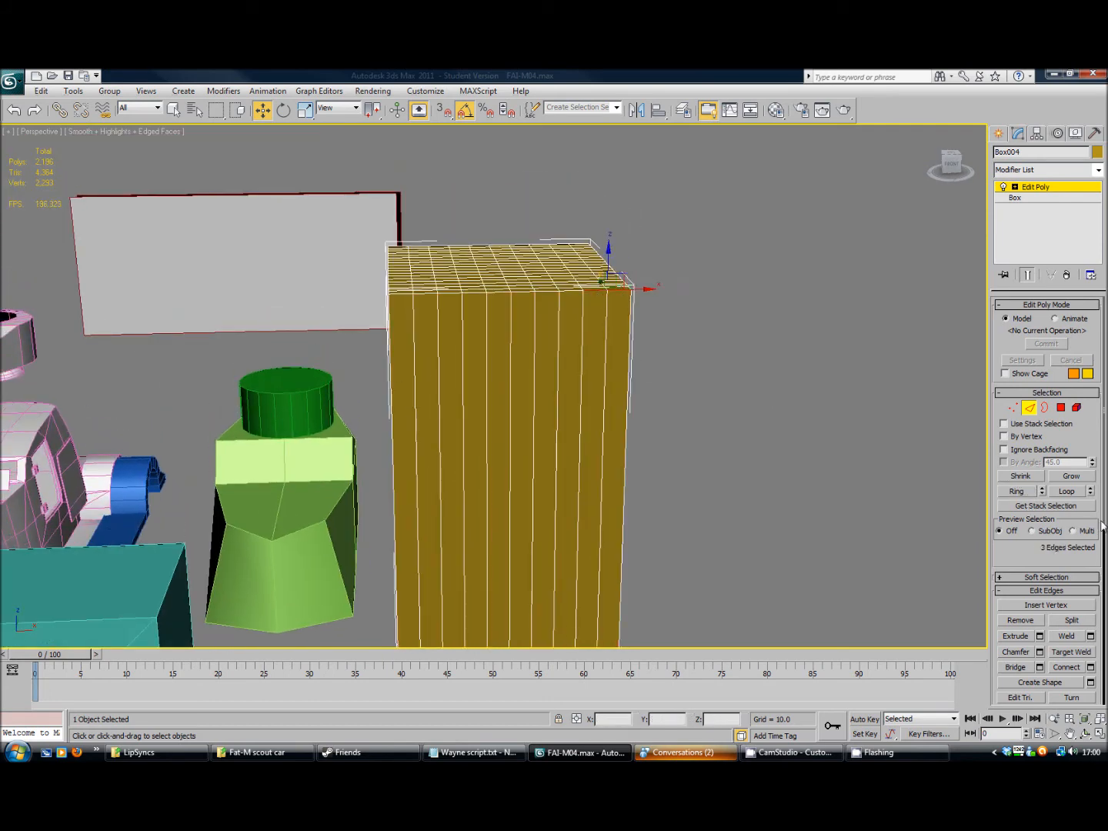
{"action": "left_click", "coordinate": [1074, 495]}
{"action": "middle_click_drag", "start_coordinate": [612, 437], "coordinate": [605, 362], "text": "alt"}
{"action": "middle_click_drag", "start_coordinate": [538, 352], "coordinate": [655, 466], "text": "alt"}
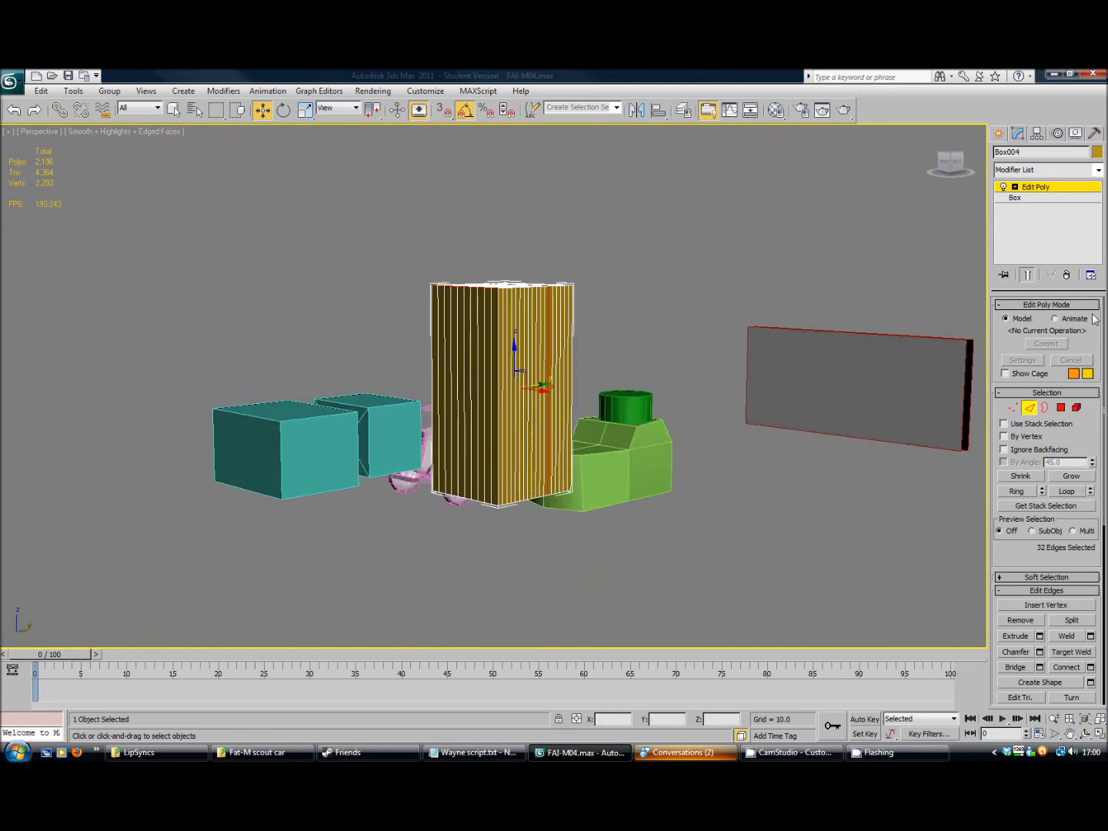
Grow the tall box's loop edge selection five times
{"action": "left_click", "coordinate": [1080, 481]}
{"action": "left_click", "coordinate": [1079, 481]}
{"action": "left_click", "coordinate": [1079, 481]}
{"action": "left_click", "coordinate": [1080, 482]}
{"action": "left_click", "coordinate": [1080, 481]}
{"action": "middle_click_drag", "start_coordinate": [630, 301], "coordinate": [656, 322], "text": "alt"}
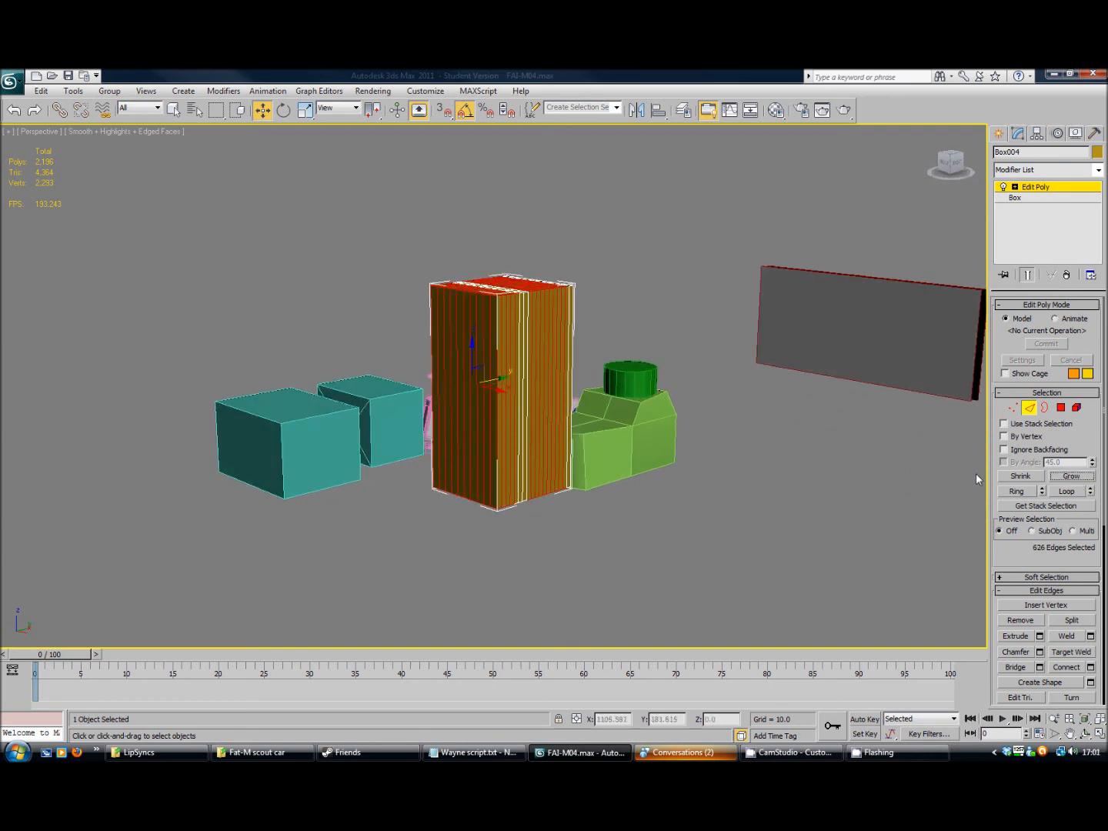
{"action": "middle_click_drag", "start_coordinate": [562, 405], "coordinate": [550, 344], "text": "alt"}
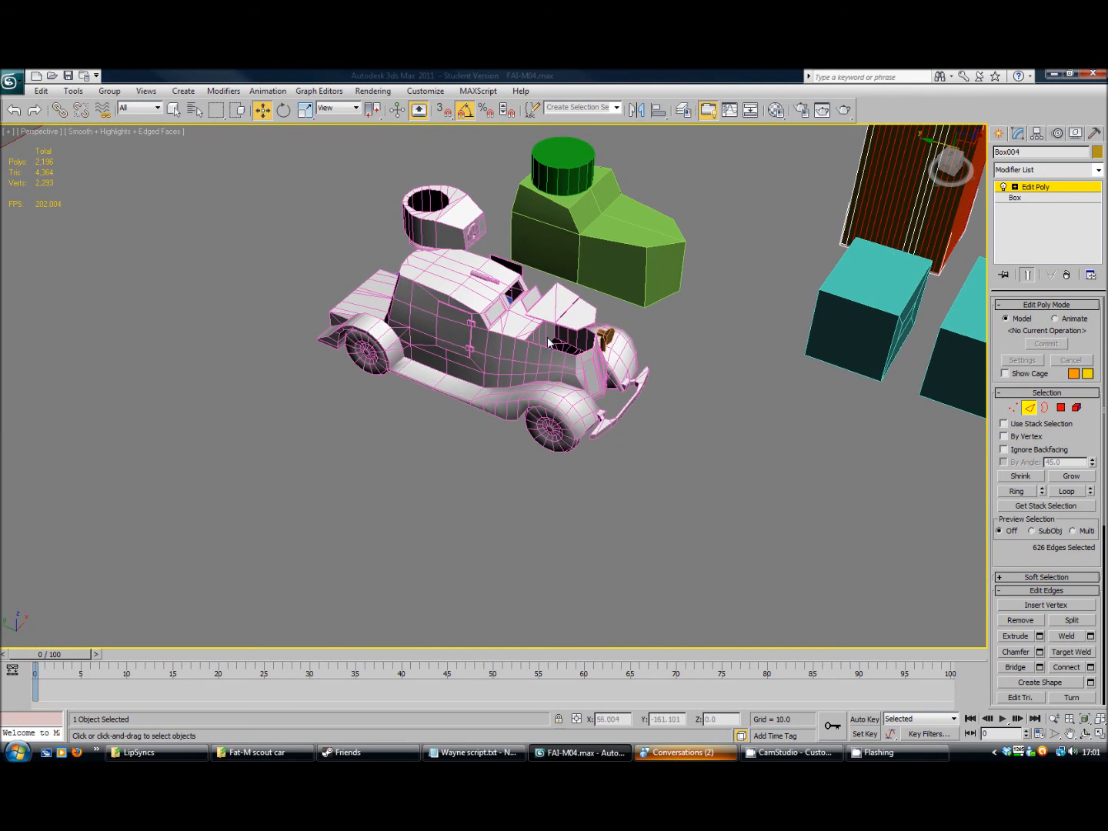
{"action": "scroll", "coordinate": [559, 354], "scroll_direction": "up", "scroll_amount": 4}
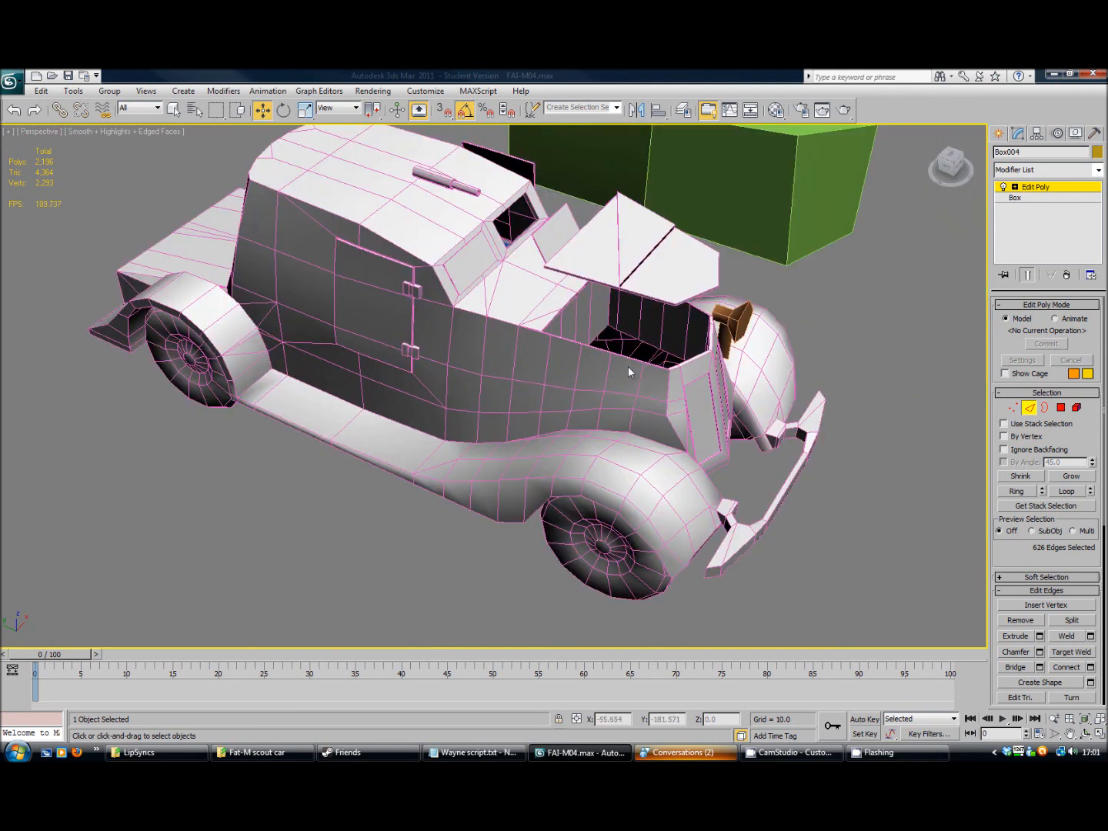
{"action": "middle_click_drag", "start_coordinate": [628, 373], "coordinate": [590, 428], "text": "alt"}
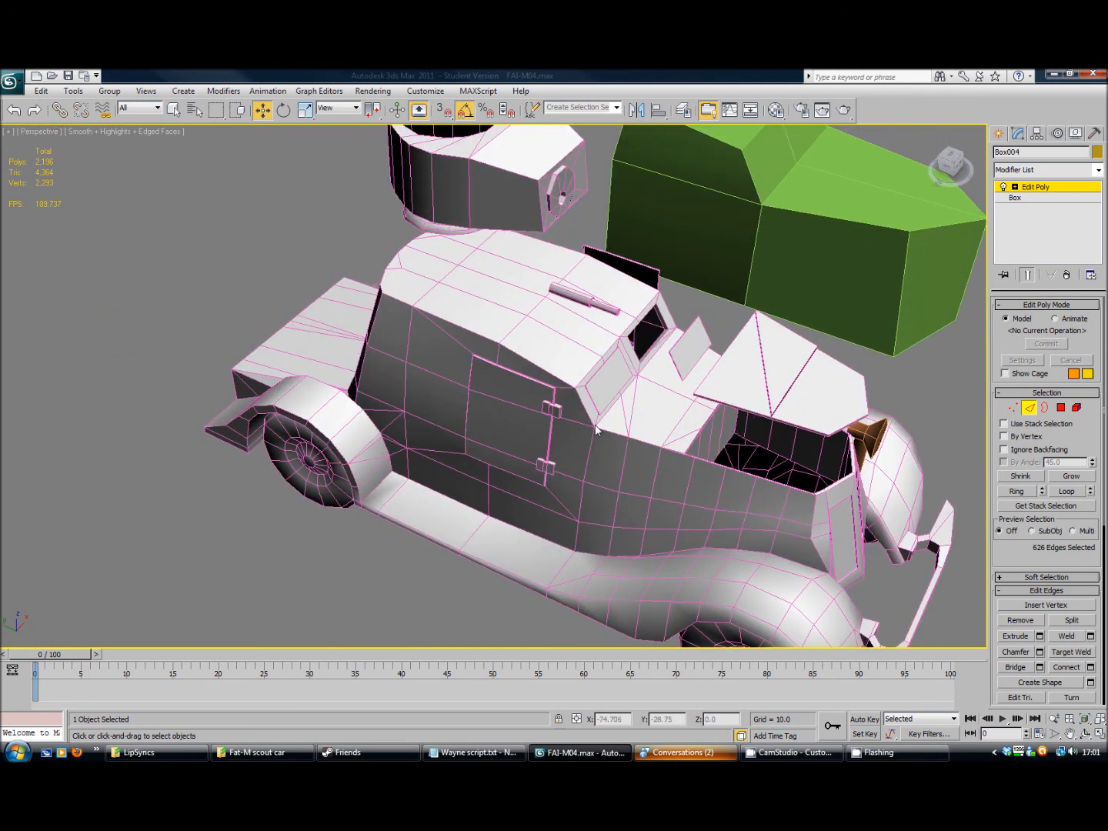